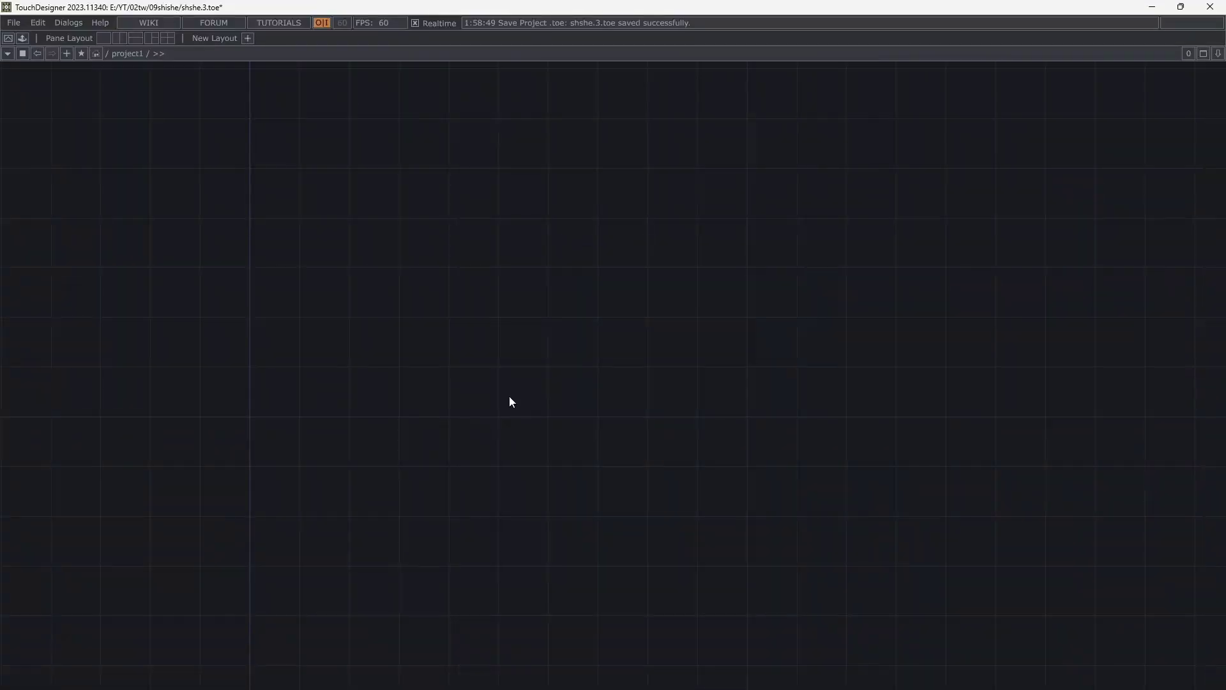
Add a Ramp TOP to the empty network.
{"action": "key", "text": "Tab"}
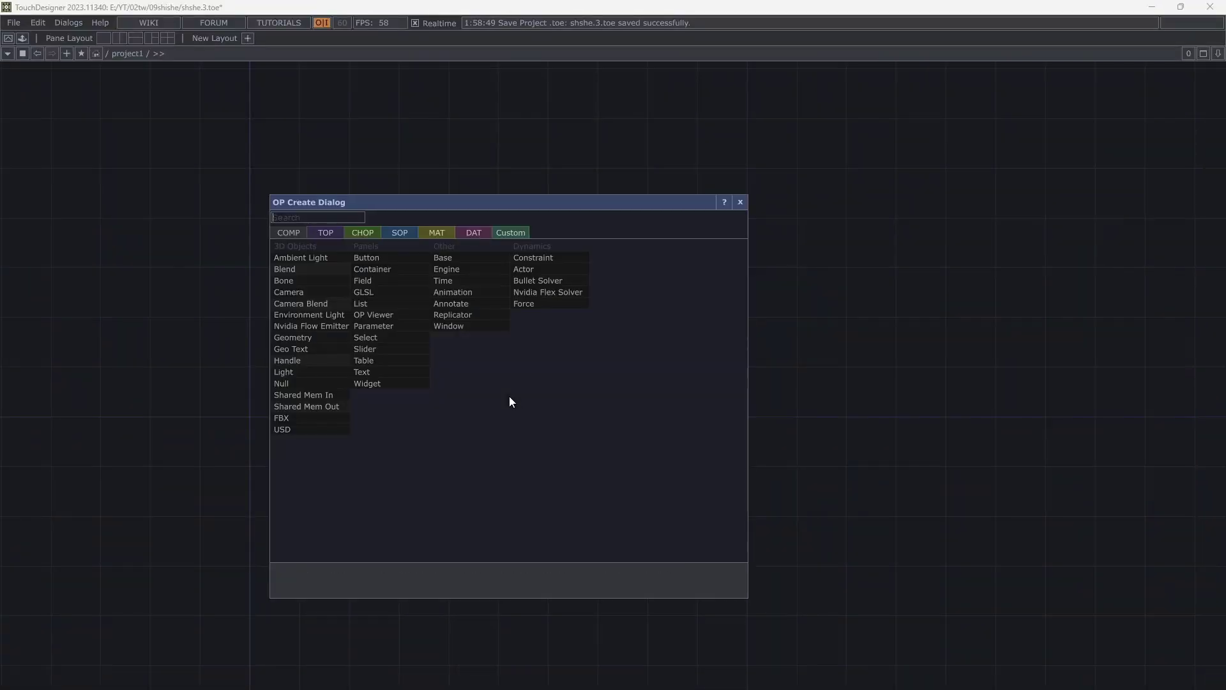
{"action": "left_click", "coordinate": [325, 232]}
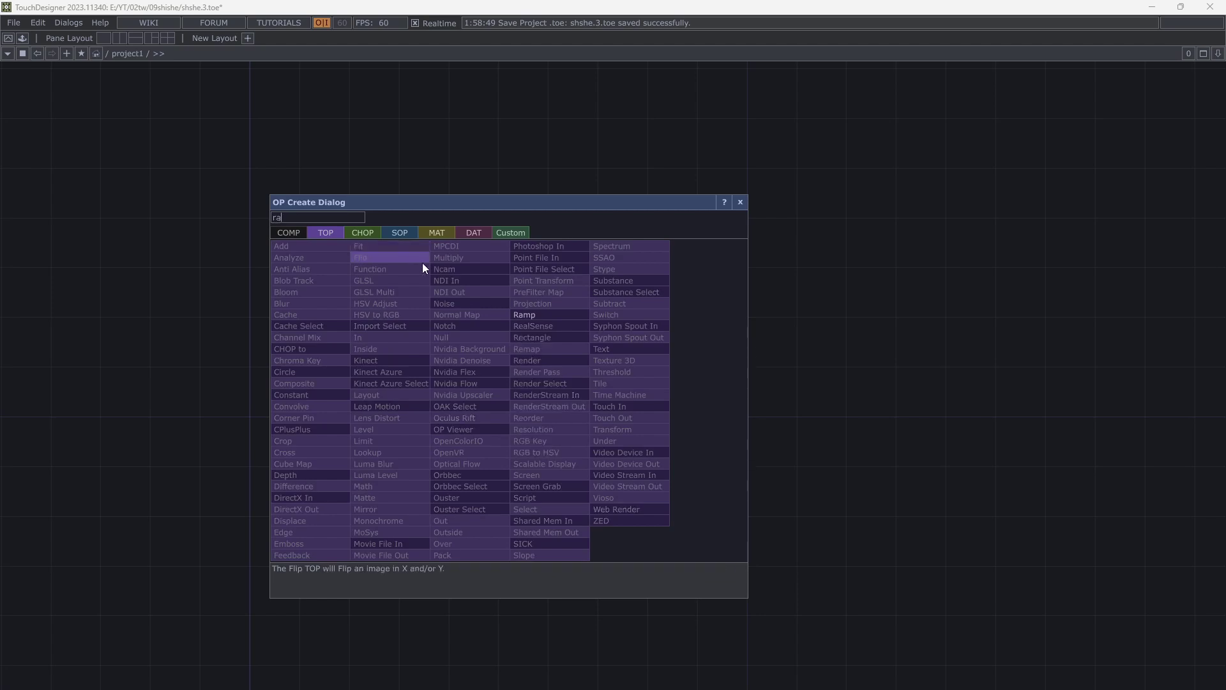
{"action": "left_click", "coordinate": [522, 316]}
{"action": "left_click", "coordinate": [521, 315]}
{"action": "scroll", "coordinate": [480, 358], "scroll_direction": "up", "scroll_amount": 5}
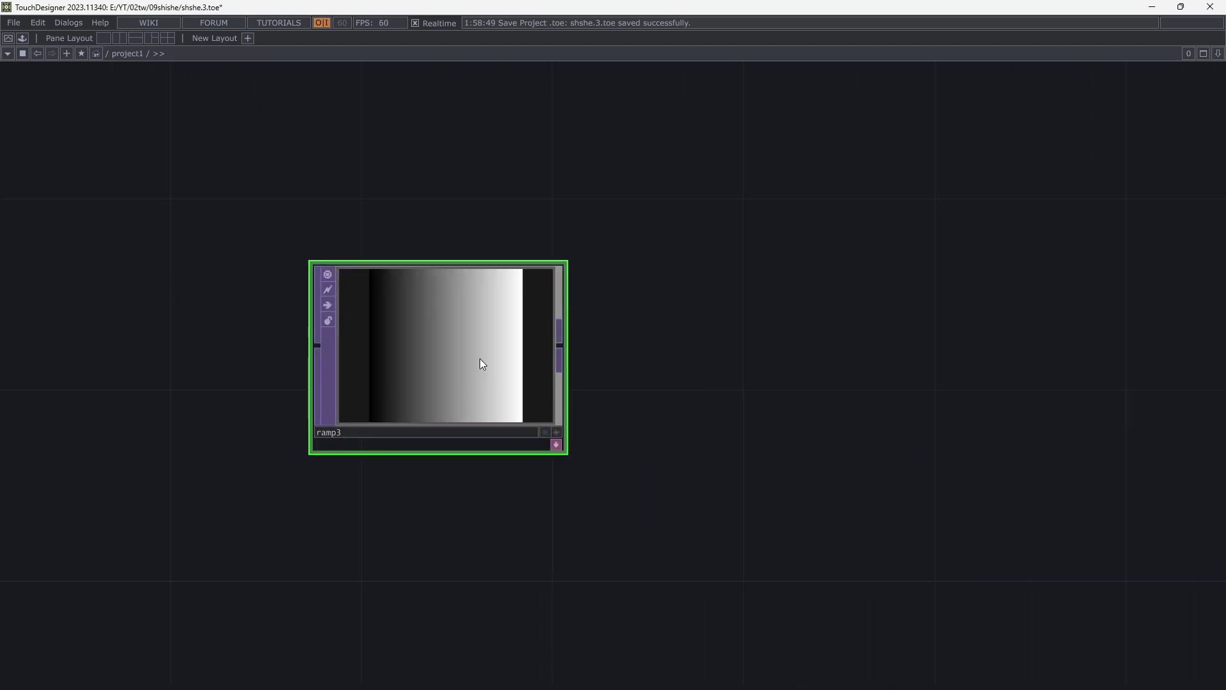
Set the ramp's type to Circular and its period to 0.1.
{"action": "key", "text": "p"}
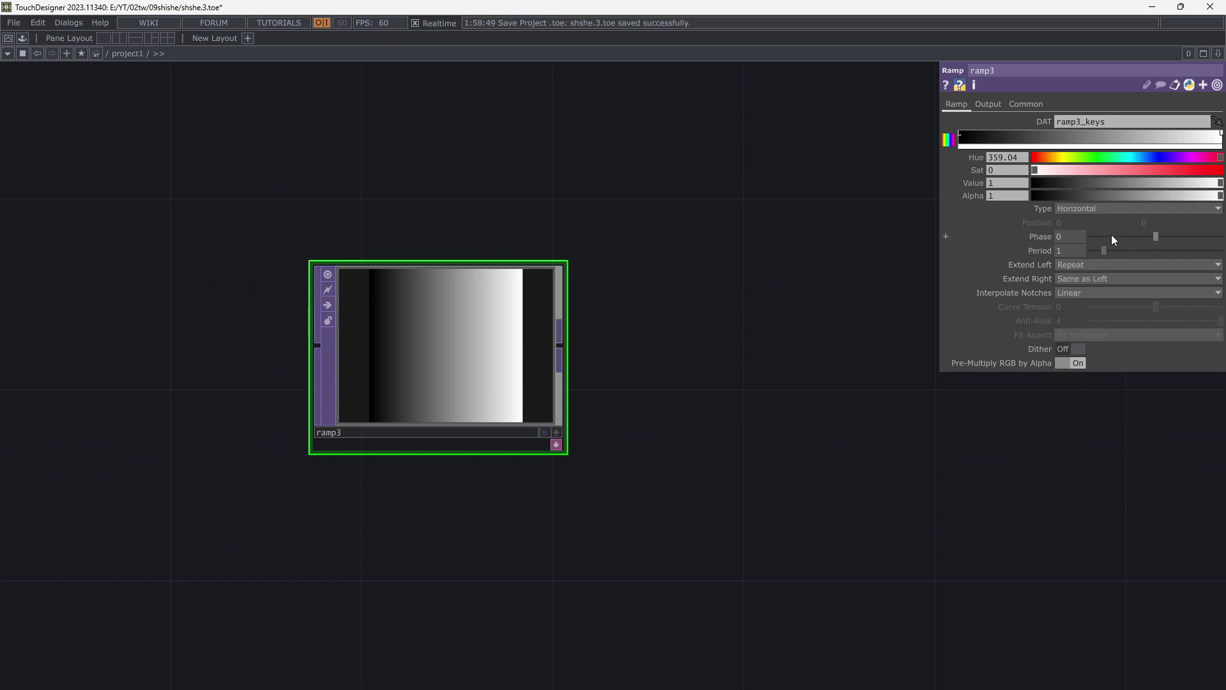
{"action": "left_click", "coordinate": [1073, 209]}
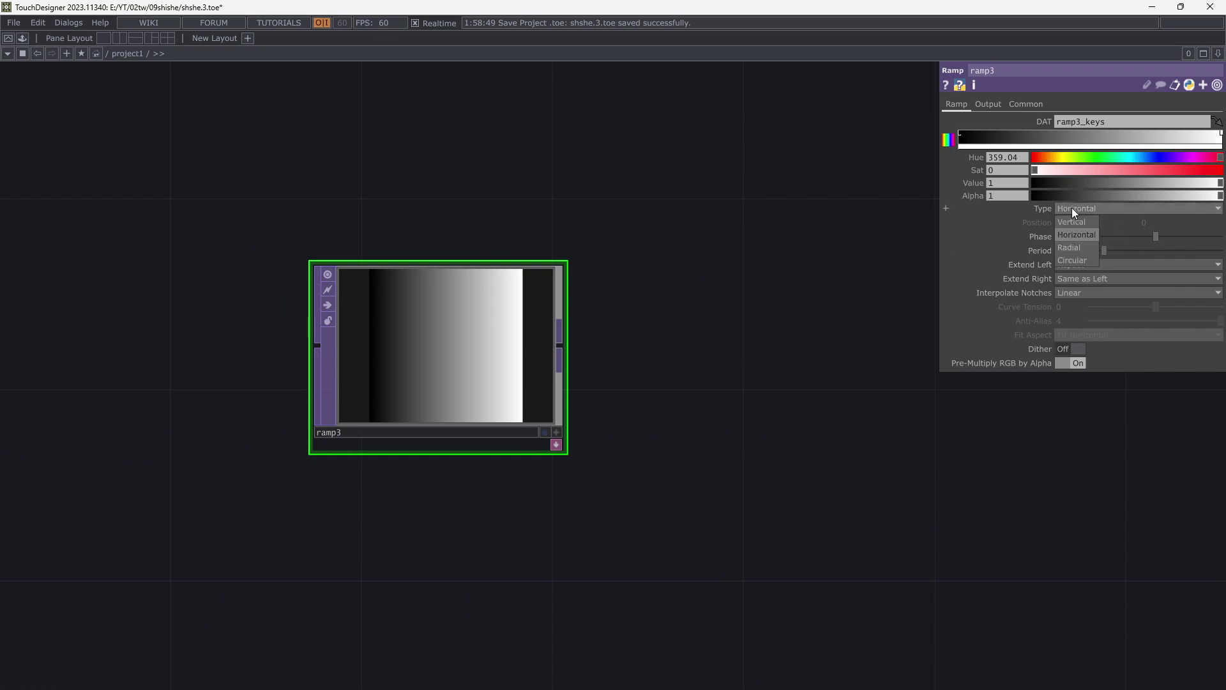
{"action": "left_click", "coordinate": [1072, 256]}
{"action": "left_click_drag", "start_coordinate": [1102, 254], "coordinate": [1093, 254]}
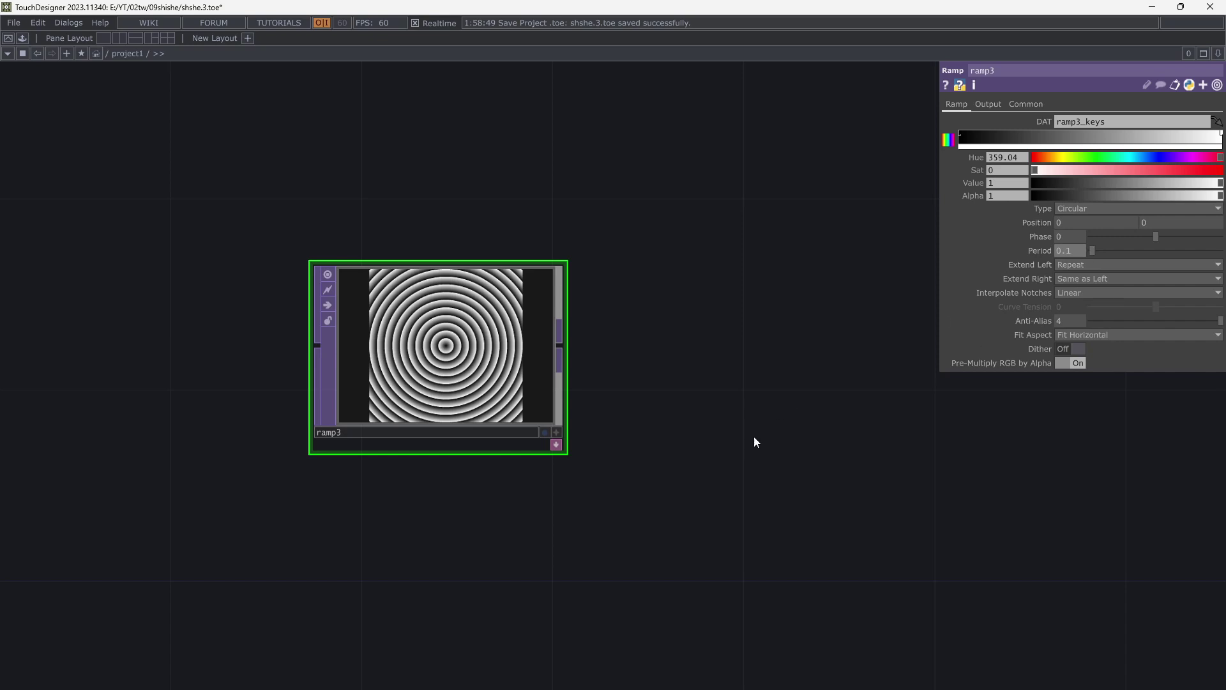
Add a Noise CHOP to the network, placed below the circular ramp with some space between them.
{"action": "scroll", "coordinate": [754, 435], "scroll_direction": "down", "scroll_amount": 3}
{"action": "scroll", "coordinate": [672, 442], "scroll_direction": "down", "scroll_amount": 2}
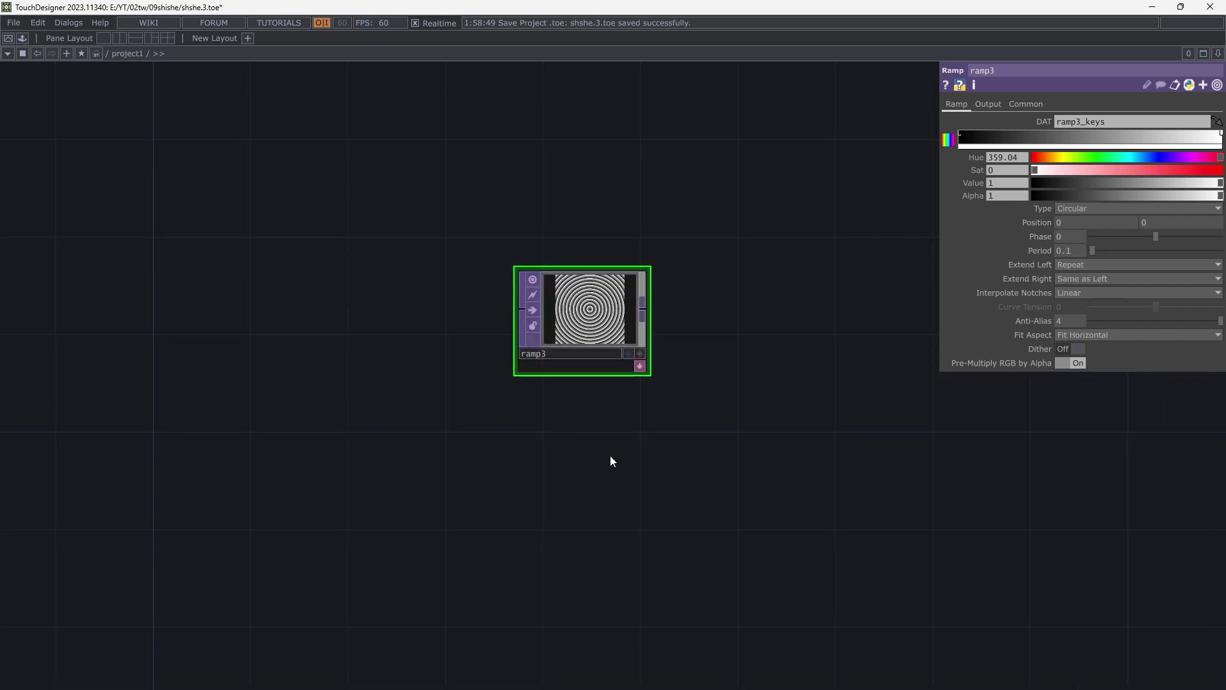
{"action": "key", "text": "Tab"}
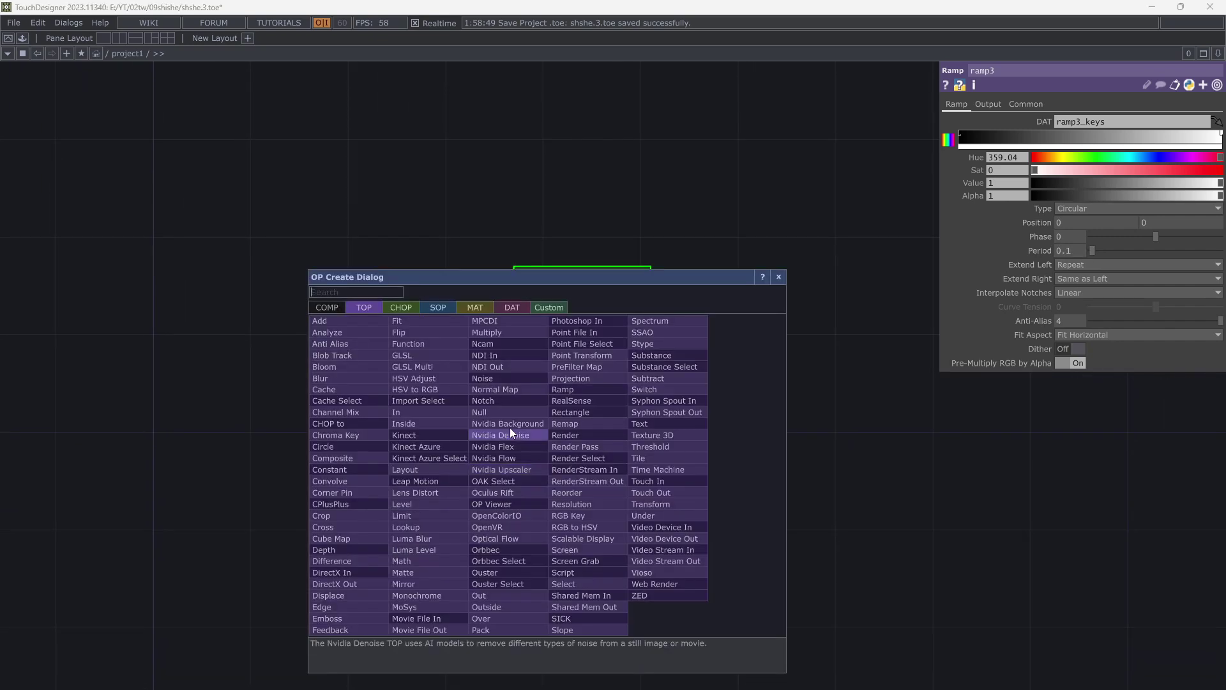
{"action": "left_click", "coordinate": [401, 307]}
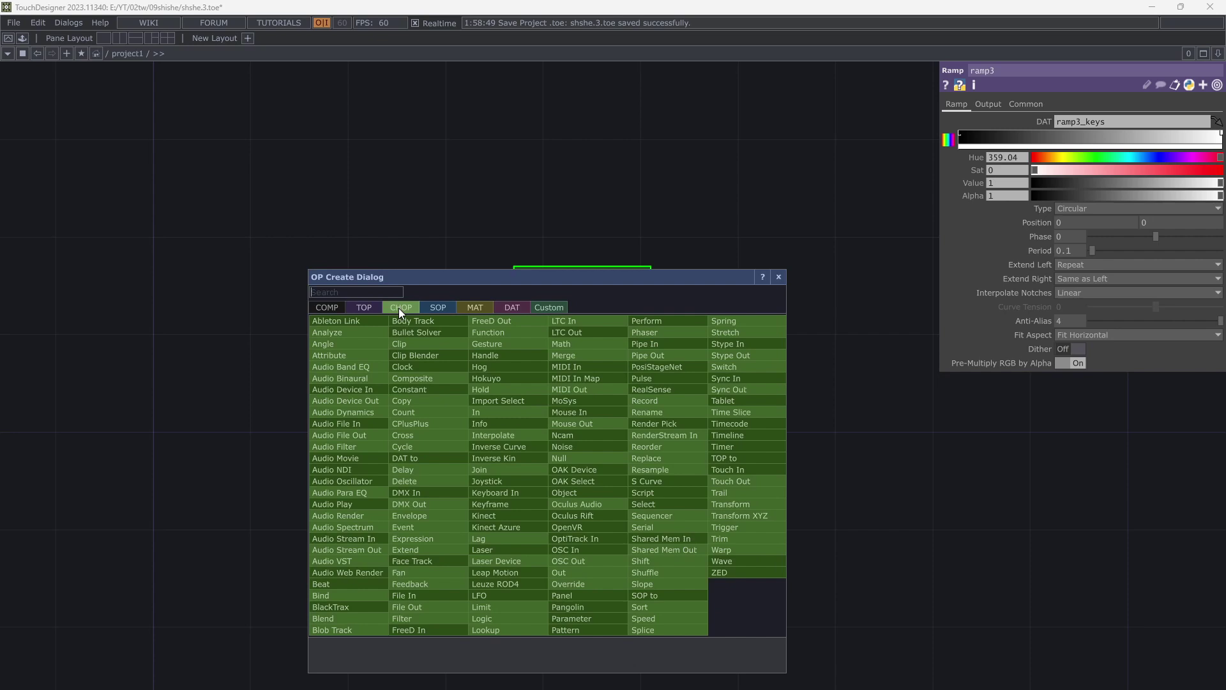
{"action": "left_click", "coordinate": [582, 446]}
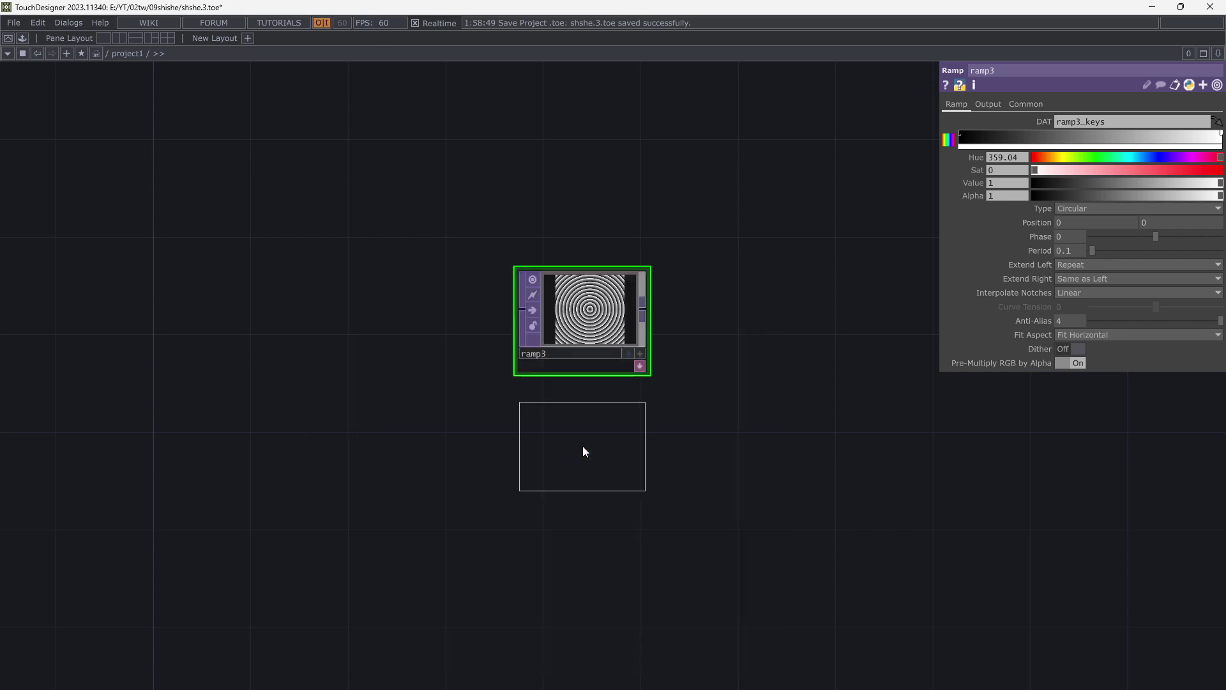
{"action": "left_click", "coordinate": [580, 582]}
{"action": "left_click_drag", "start_coordinate": [665, 588], "coordinate": [595, 539]}
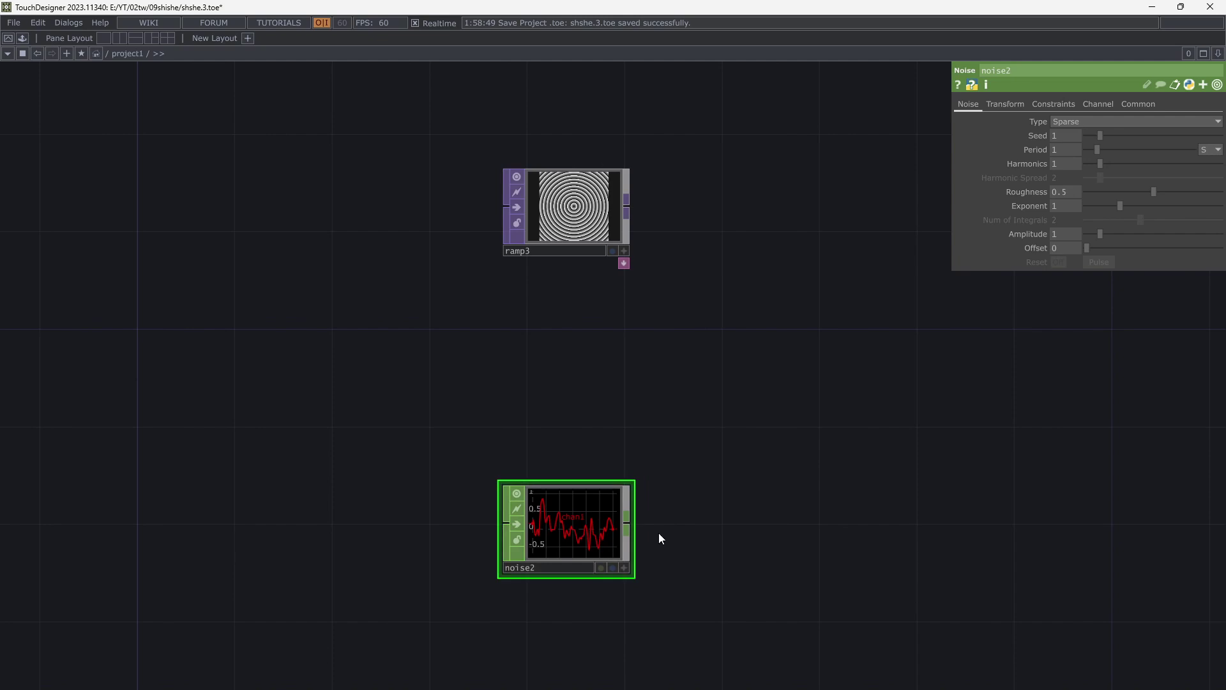
Branch a CHOP to TOP from the noise output and place it directly above the Noise CHOP.
{"action": "scroll", "coordinate": [658, 530], "scroll_direction": "up", "scroll_amount": 3}
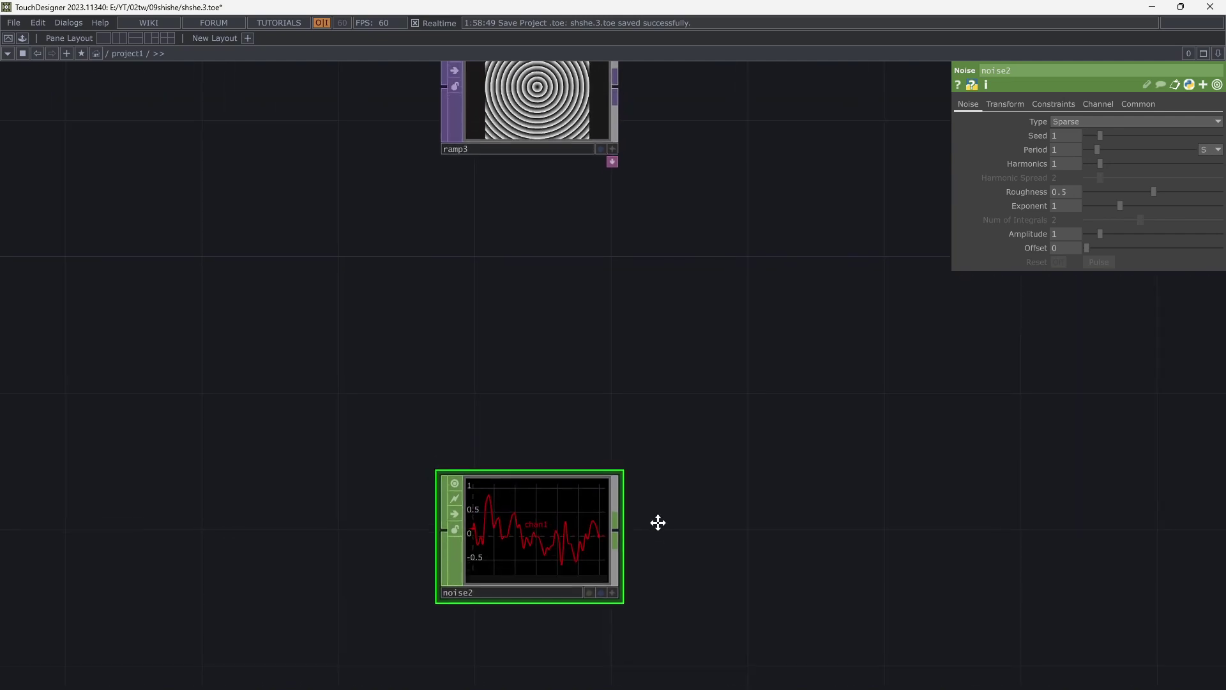
{"action": "right_click", "coordinate": [618, 537]}
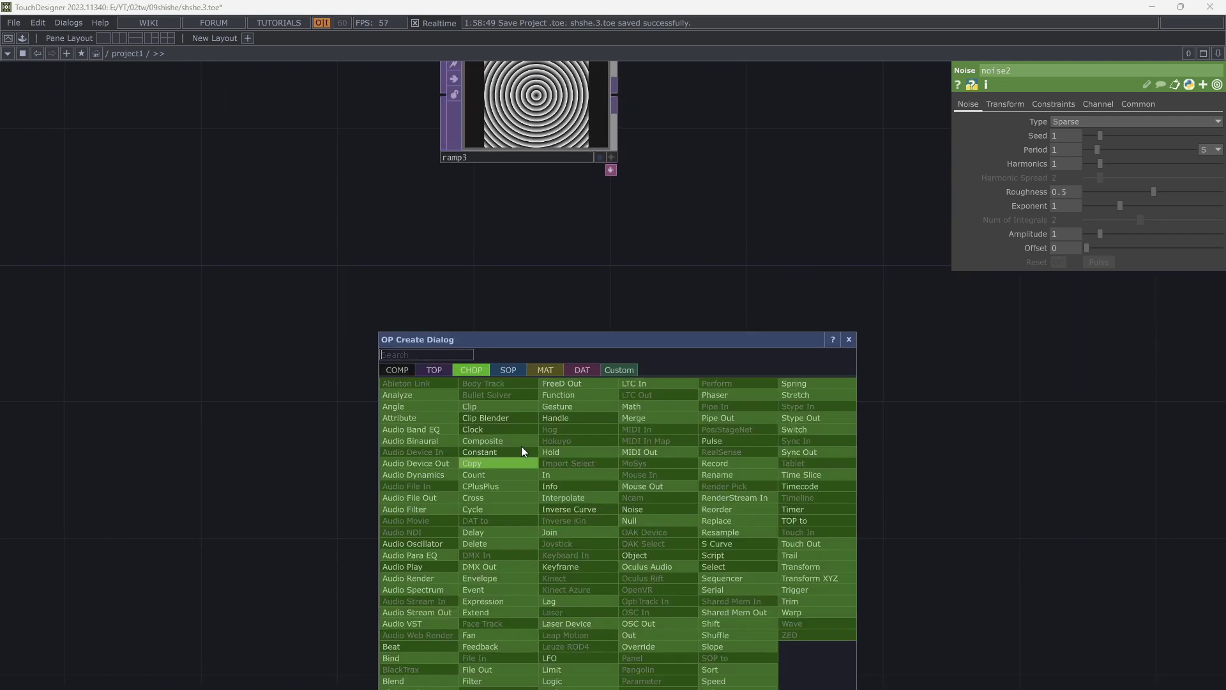
{"action": "left_click", "coordinate": [440, 368]}
{"action": "left_click", "coordinate": [423, 382]}
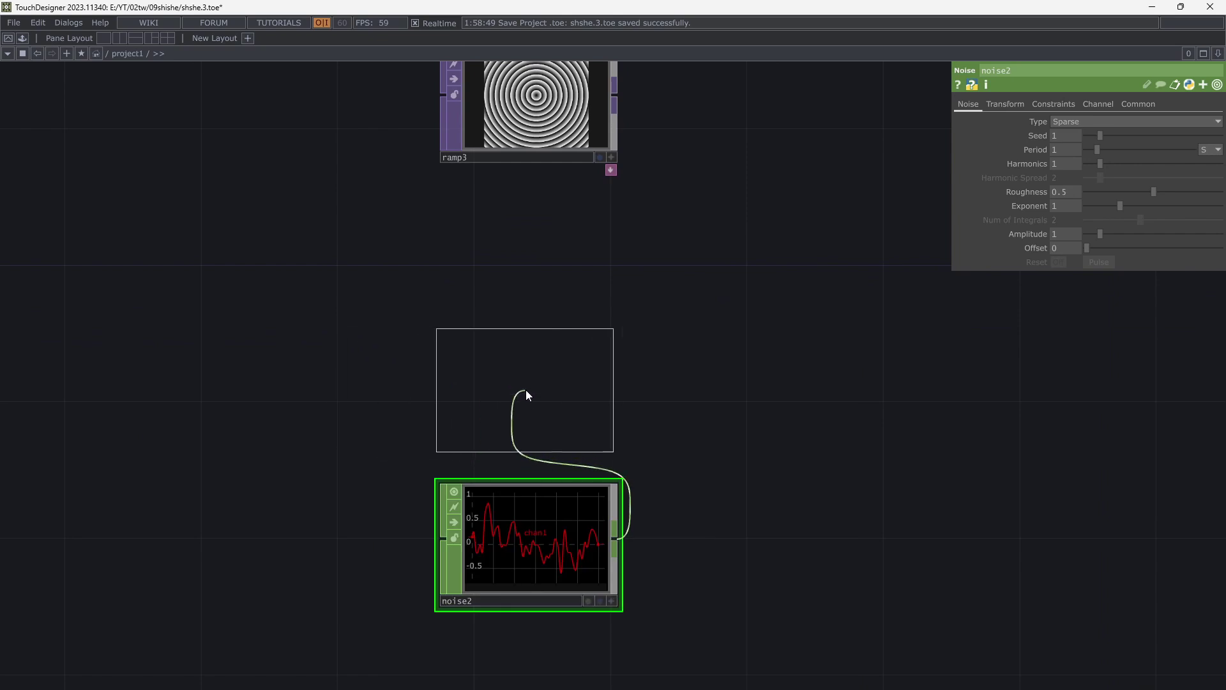
{"action": "left_click", "coordinate": [547, 396]}
{"action": "scroll", "coordinate": [548, 374], "scroll_direction": "up", "scroll_amount": 4}
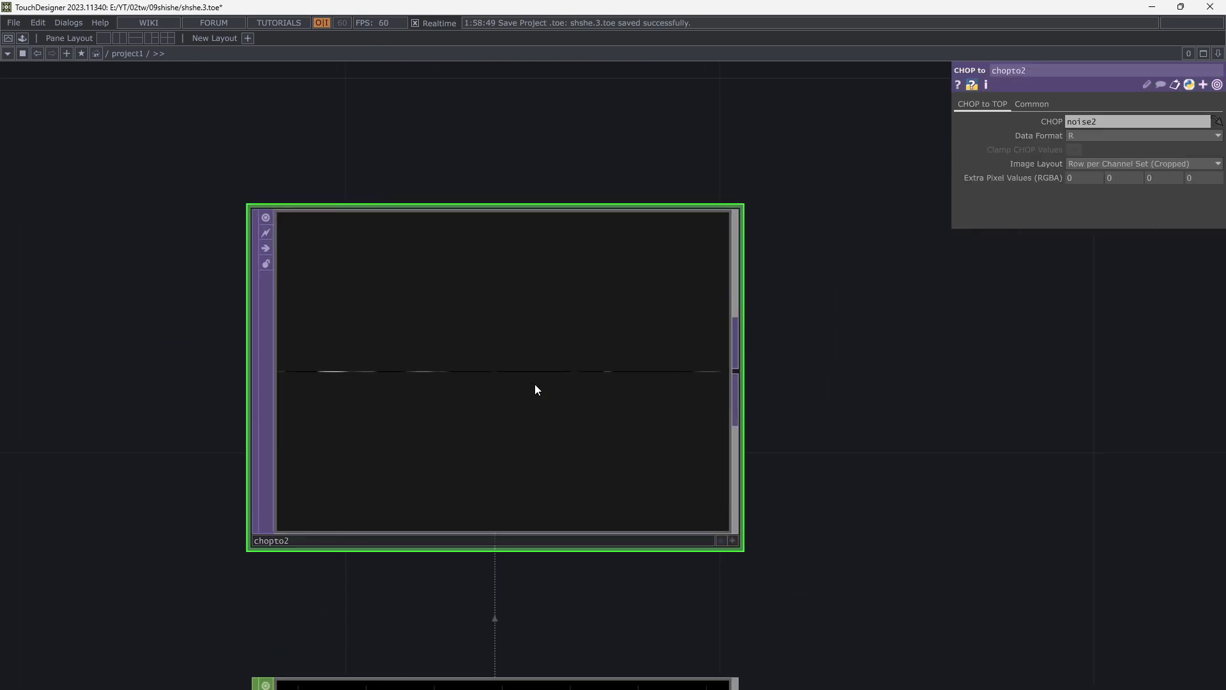
Animate the Noise CHOP by giving its Z translate the expression absTime.seconds*2.
{"action": "scroll", "coordinate": [537, 387], "scroll_direction": "down", "scroll_amount": 3}
{"action": "left_click_drag", "start_coordinate": [645, 543], "coordinate": [645, 538]}
{"action": "left_click", "coordinate": [624, 533]}
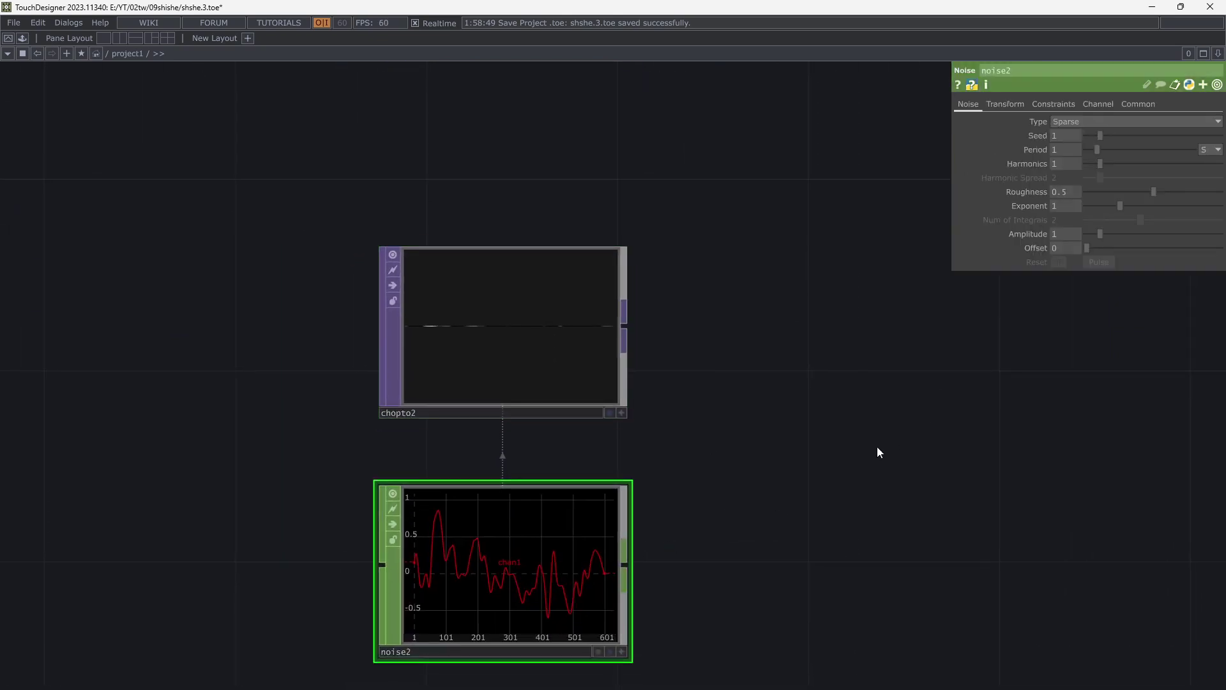
{"action": "left_click", "coordinate": [1007, 105]}
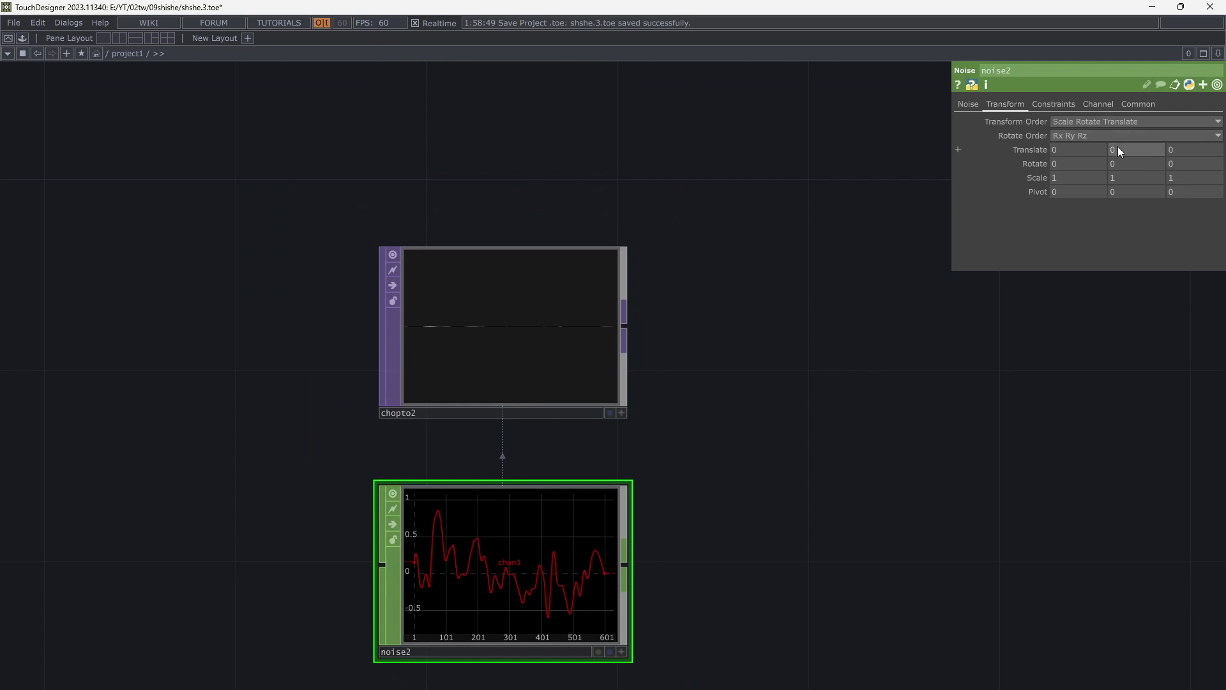
{"action": "left_click", "coordinate": [1037, 151]}
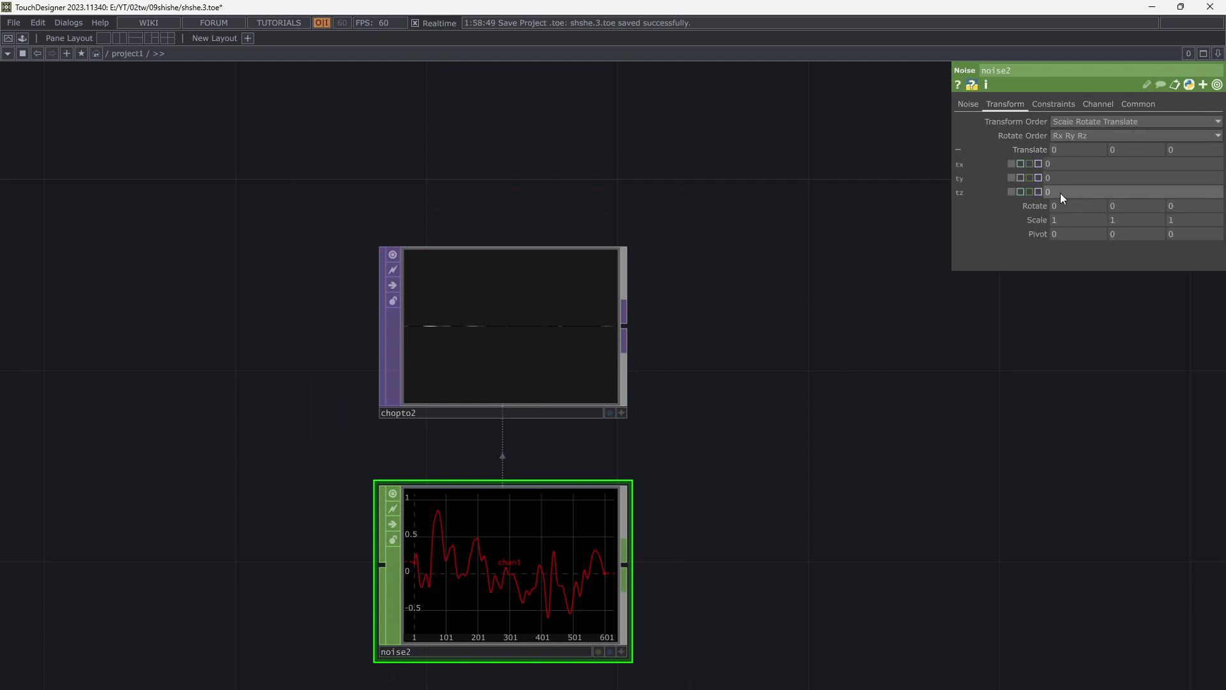
{"action": "type", "text": "a"}
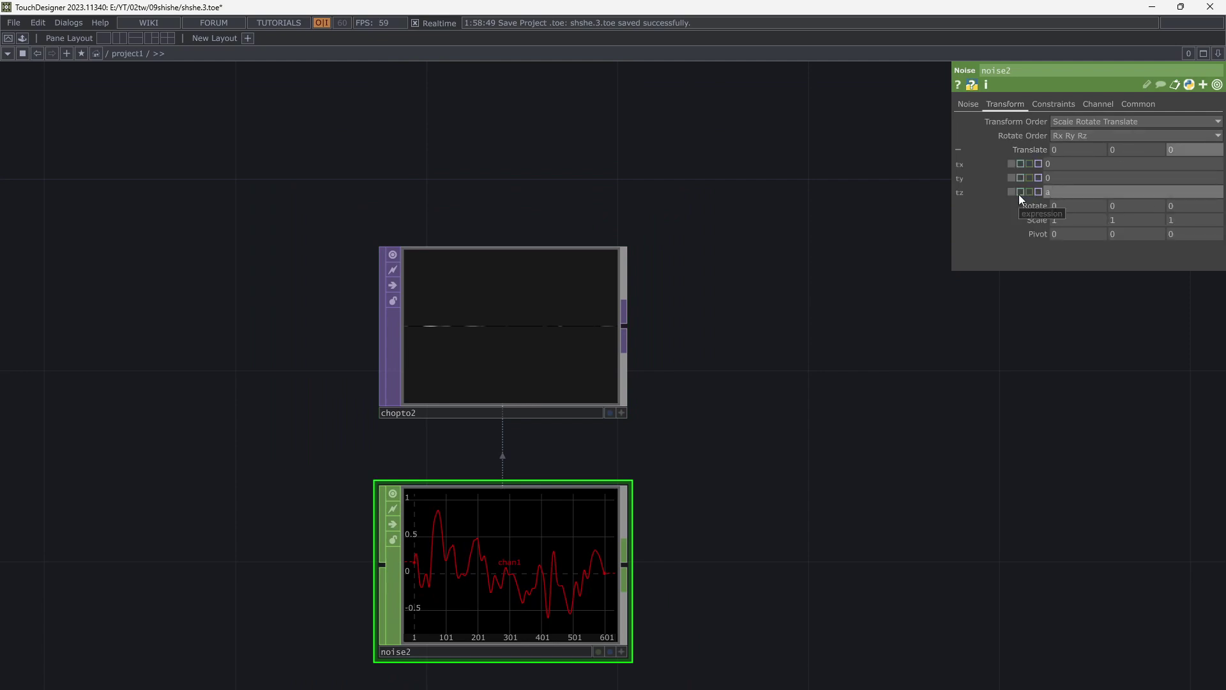
{"action": "type", "text": "bsTime.seconds*2"}
{"action": "key", "text": "Return"}
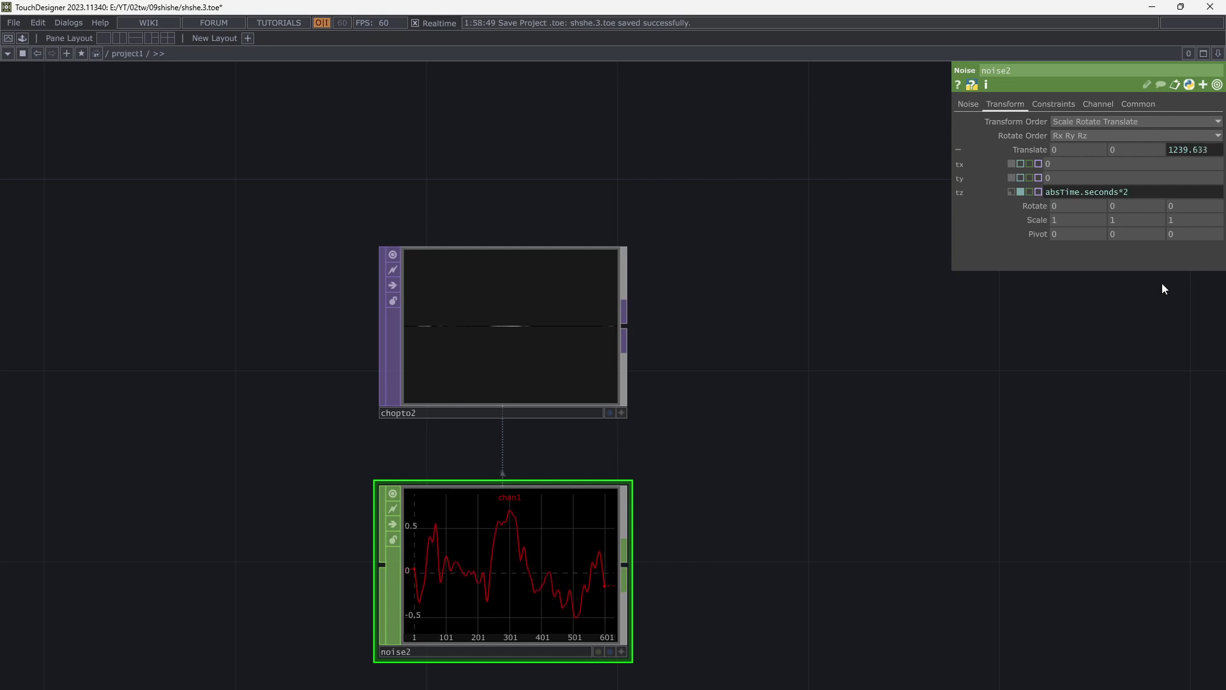
Change the noise's Z translate expression to absTime.seconds*5.
{"action": "left_click", "coordinate": [1126, 193]}
{"action": "key", "text": "Delete"}
{"action": "type", "text": "5"}
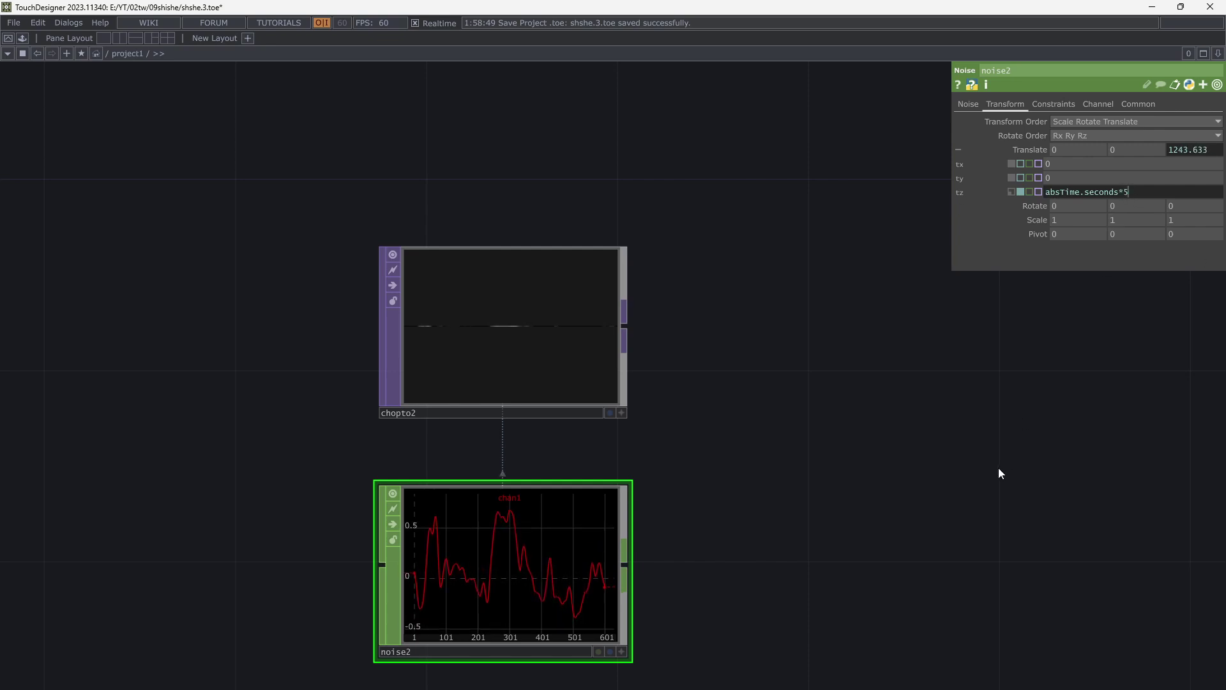
{"action": "key", "text": "Return"}
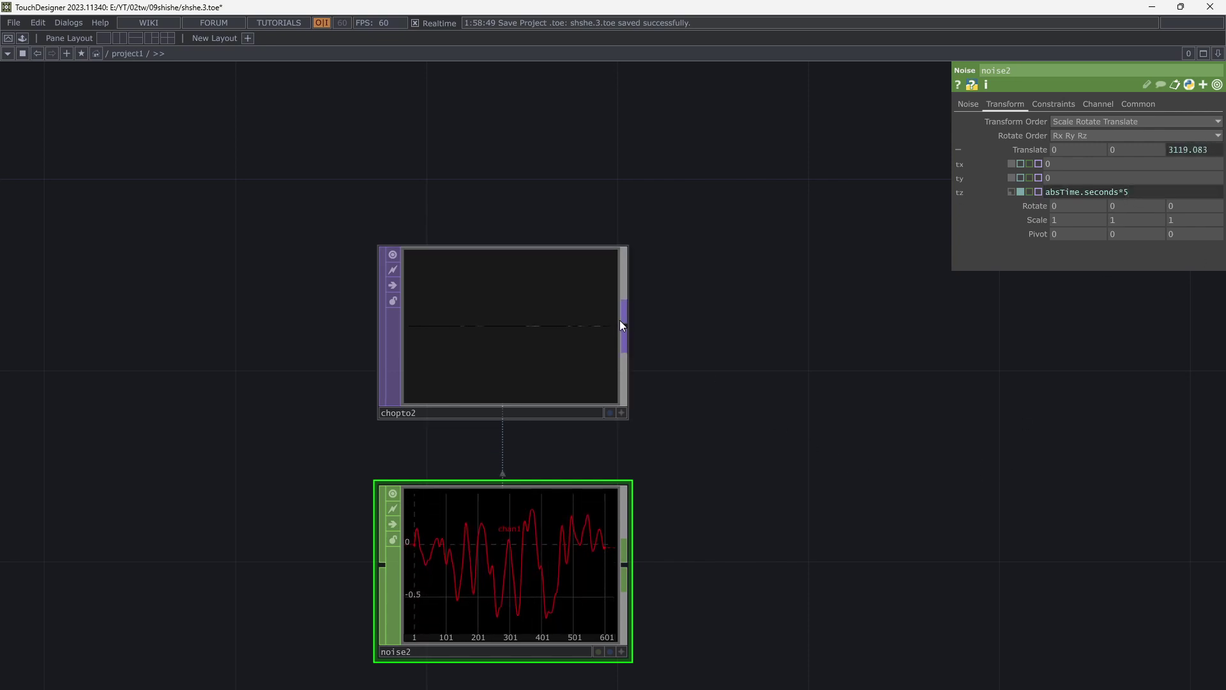
Copy the noise's Z translate expression, absTime.seconds*5, into its Y and X translate values.
{"action": "scroll", "coordinate": [541, 339], "scroll_direction": "up", "scroll_amount": 5}
{"action": "scroll", "coordinate": [542, 344], "scroll_direction": "down", "scroll_amount": 5}
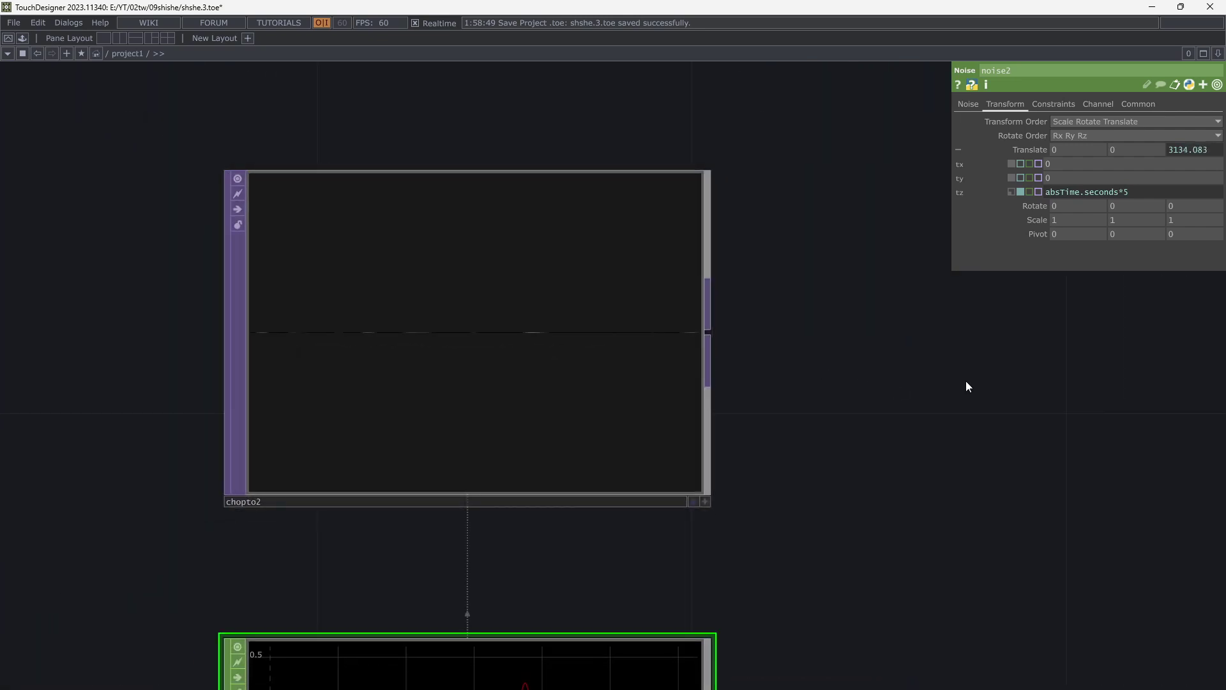
{"action": "left_click", "coordinate": [1143, 198]}
{"action": "key", "text": "ctrl+c"}
{"action": "left_click", "coordinate": [1067, 182]}
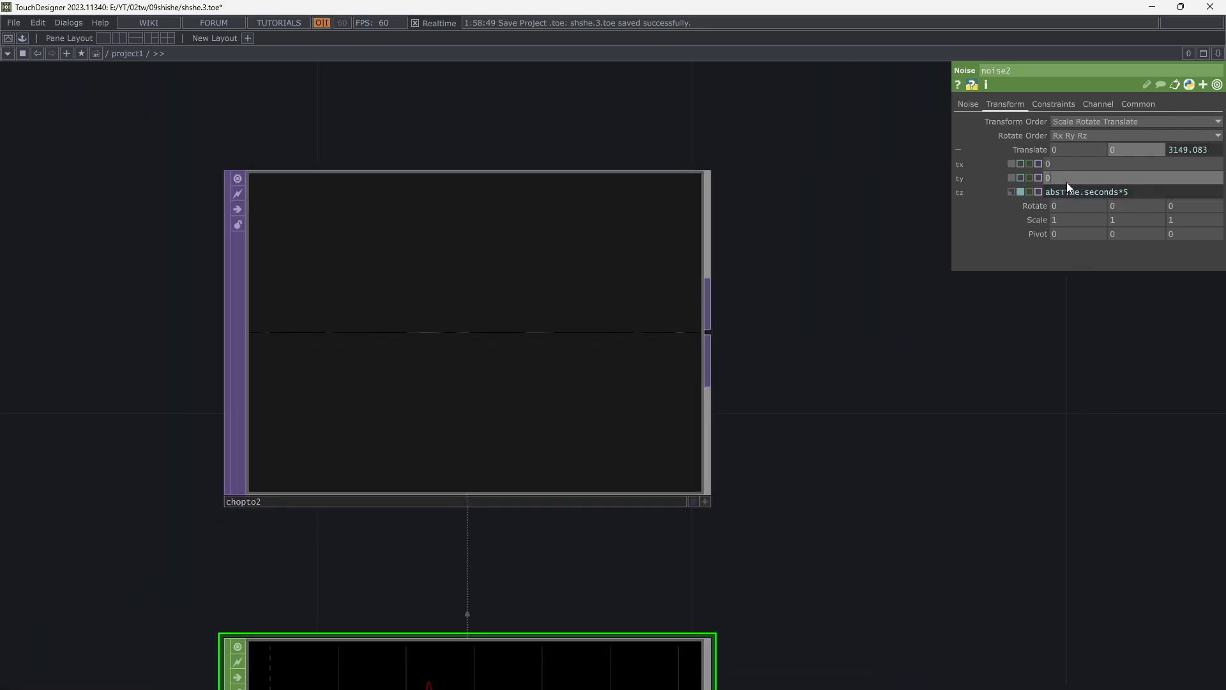
{"action": "key", "text": "ctrl+v"}
{"action": "key", "text": "Return"}
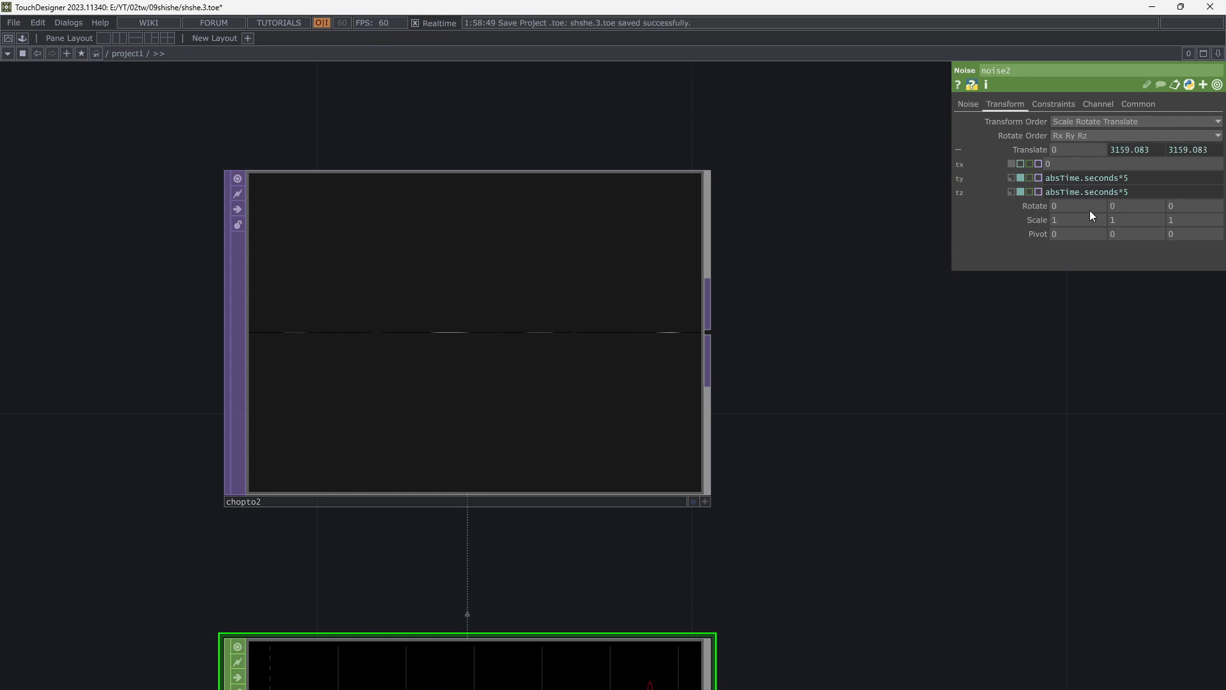
{"action": "left_click", "coordinate": [1066, 165]}
{"action": "key", "text": "ctrl+v"}
{"action": "left_click_drag", "start_coordinate": [937, 331], "coordinate": [940, 331]}
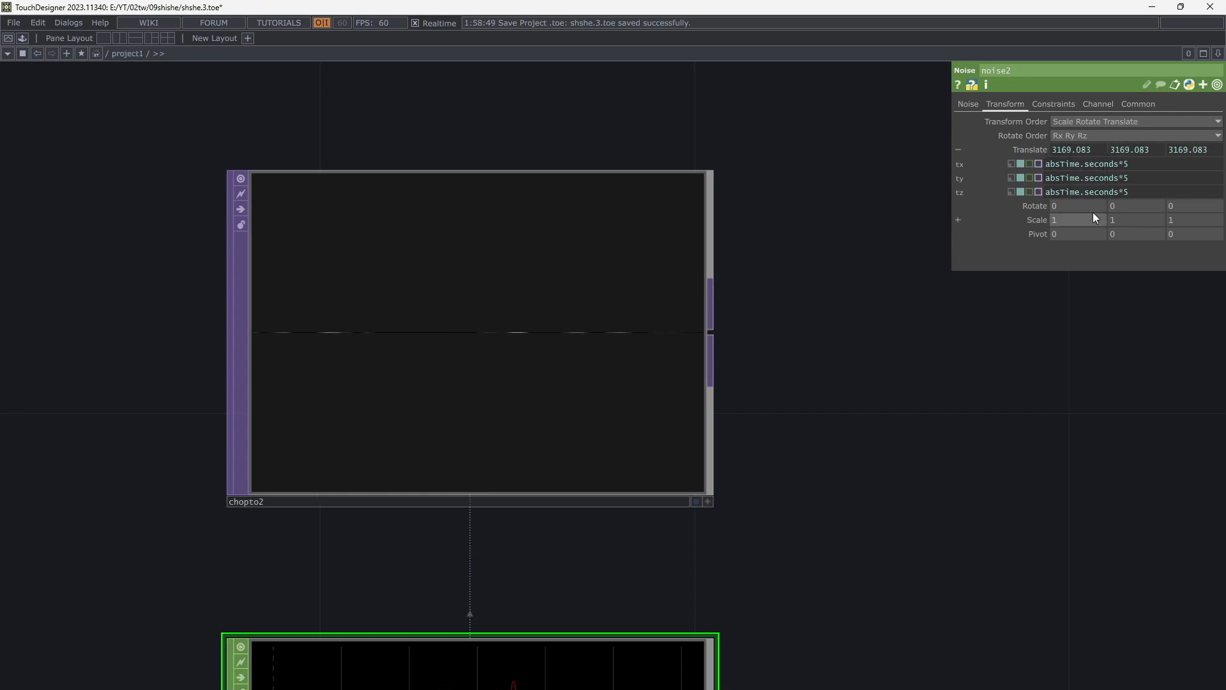
Switch the noise's Z translate back to a constant and set the X translate expression to absTime.seconds*50.
{"action": "left_click", "coordinate": [1011, 192]}
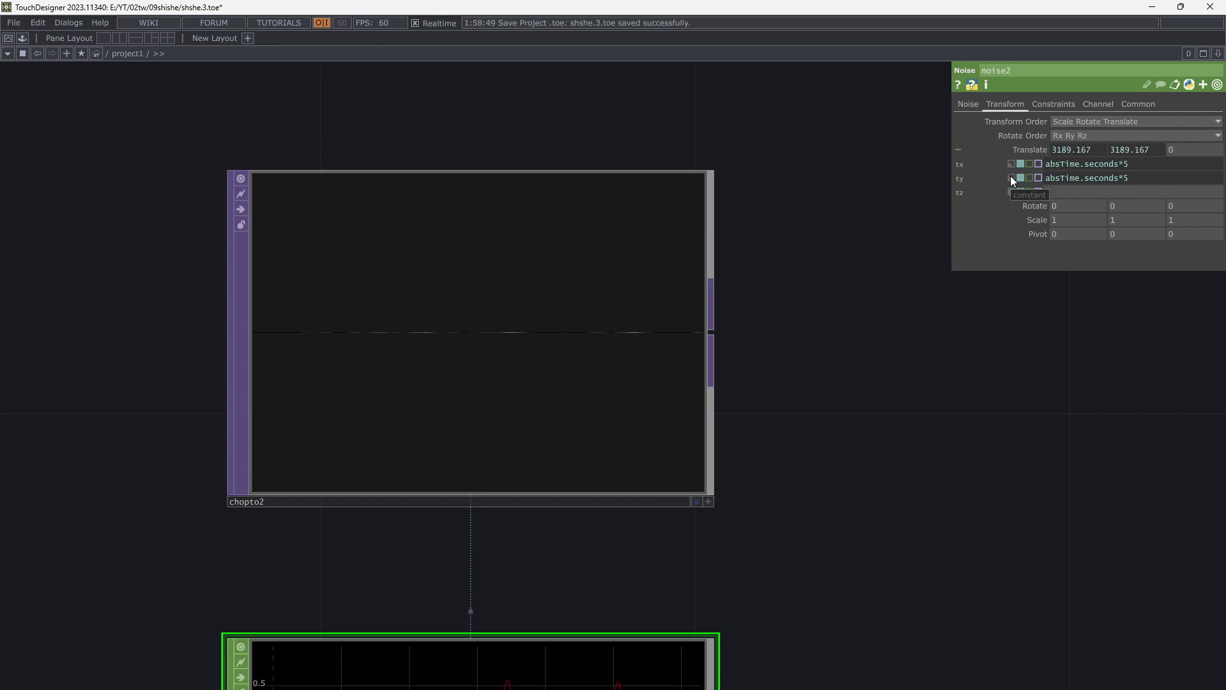
{"action": "left_click", "coordinate": [1140, 165]}
{"action": "type", "text": "0"}
{"action": "key", "text": "Return"}
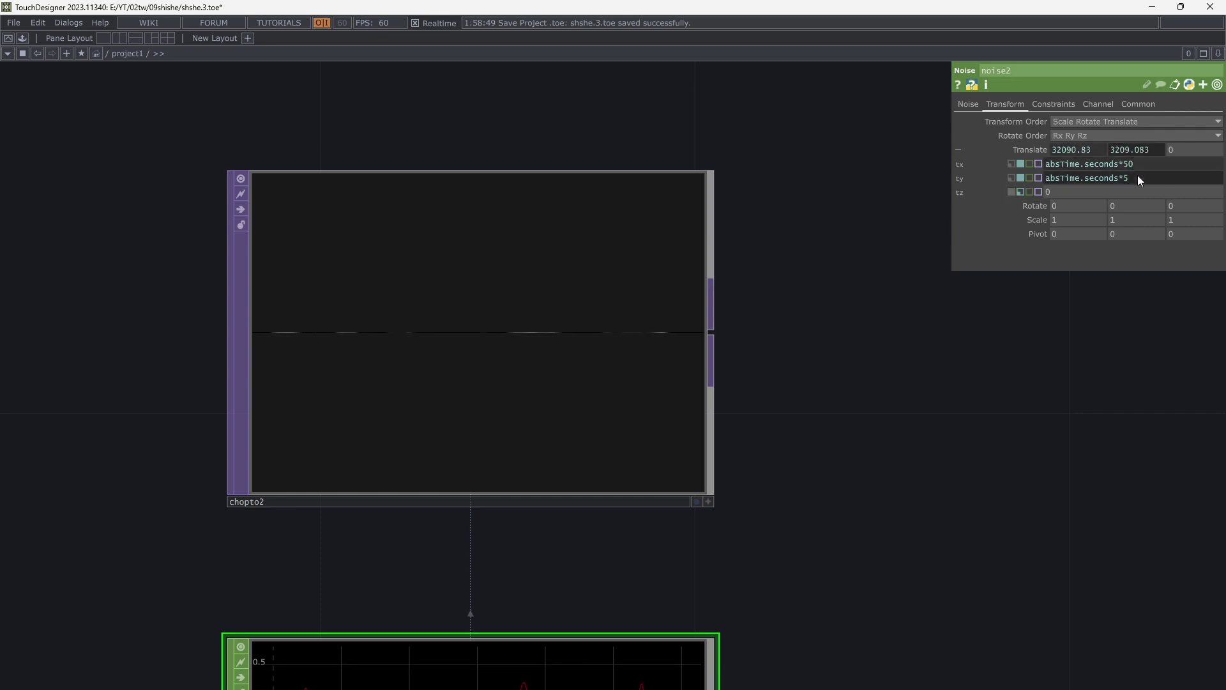
Set the noise's Y translate expression to absTime.seconds*50.
{"action": "left_click_drag", "start_coordinate": [834, 397], "coordinate": [881, 318]}
{"action": "scroll", "coordinate": [882, 319], "scroll_direction": "down", "scroll_amount": 3}
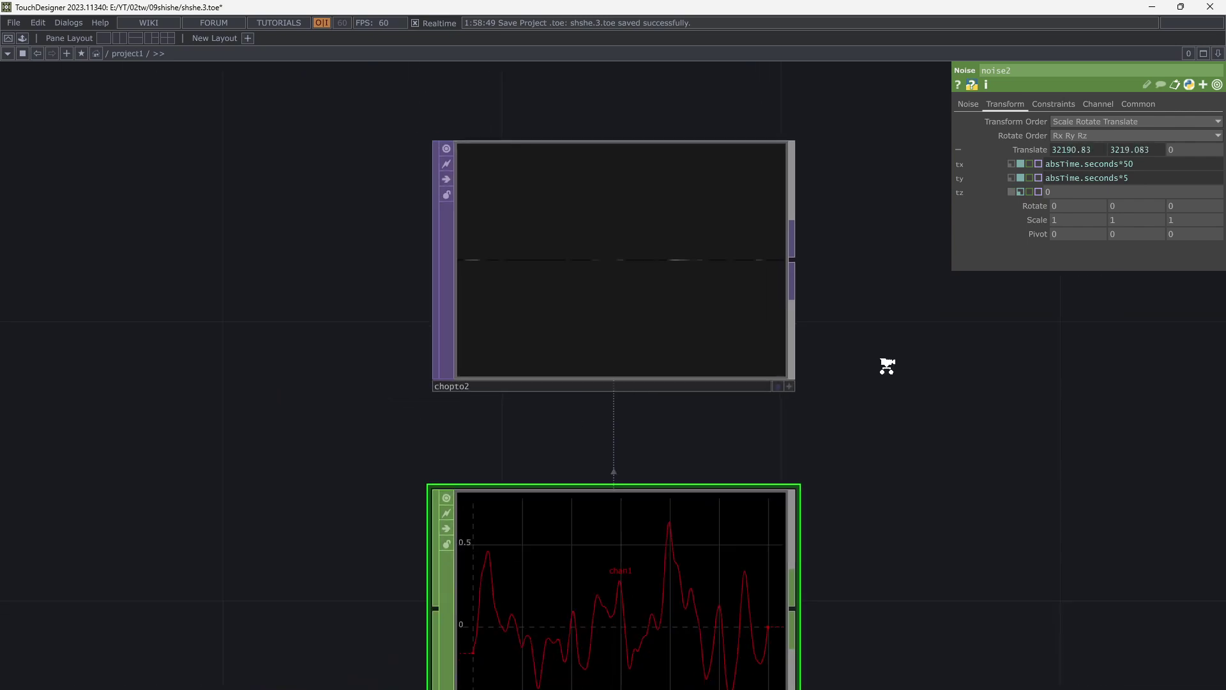
{"action": "left_click_drag", "start_coordinate": [884, 364], "coordinate": [870, 295]}
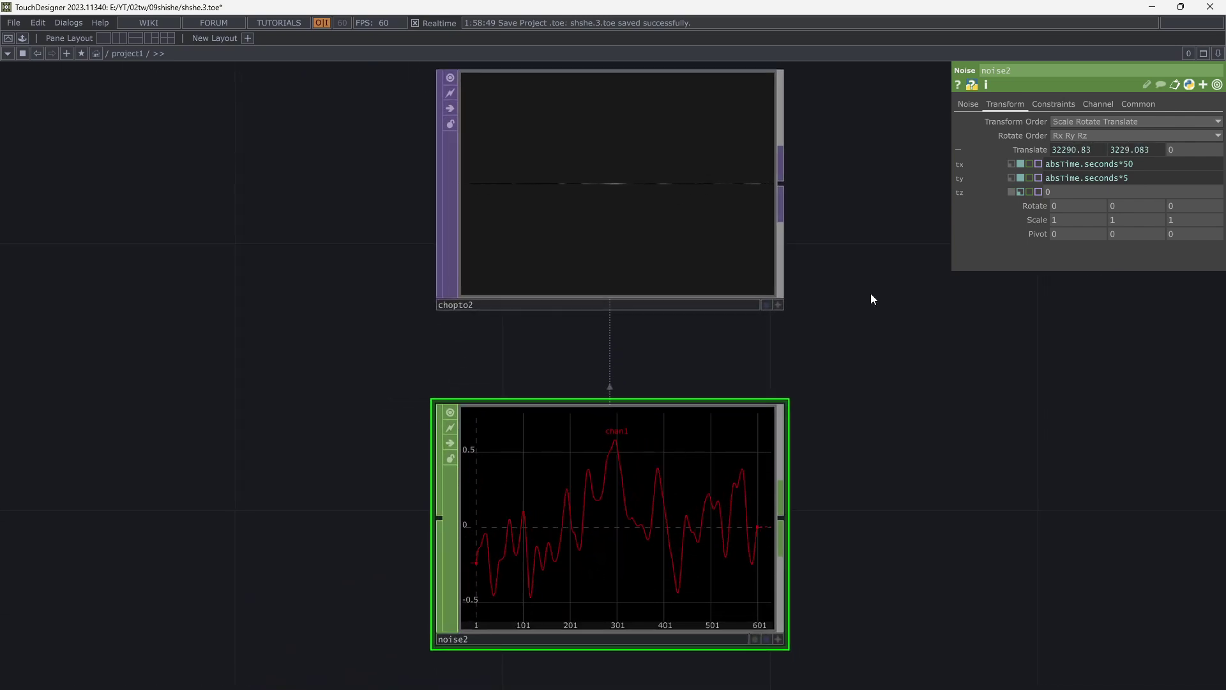
{"action": "left_click", "coordinate": [1131, 178]}
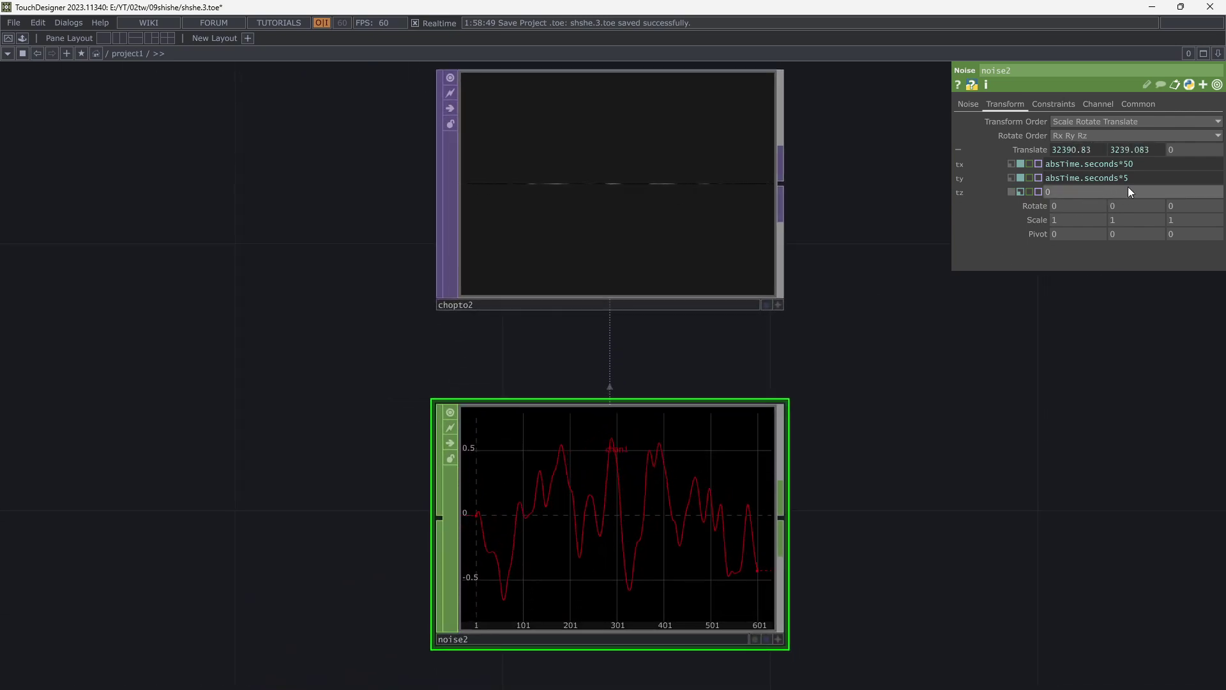
{"action": "type", "text": "0"}
{"action": "key", "text": "Return"}
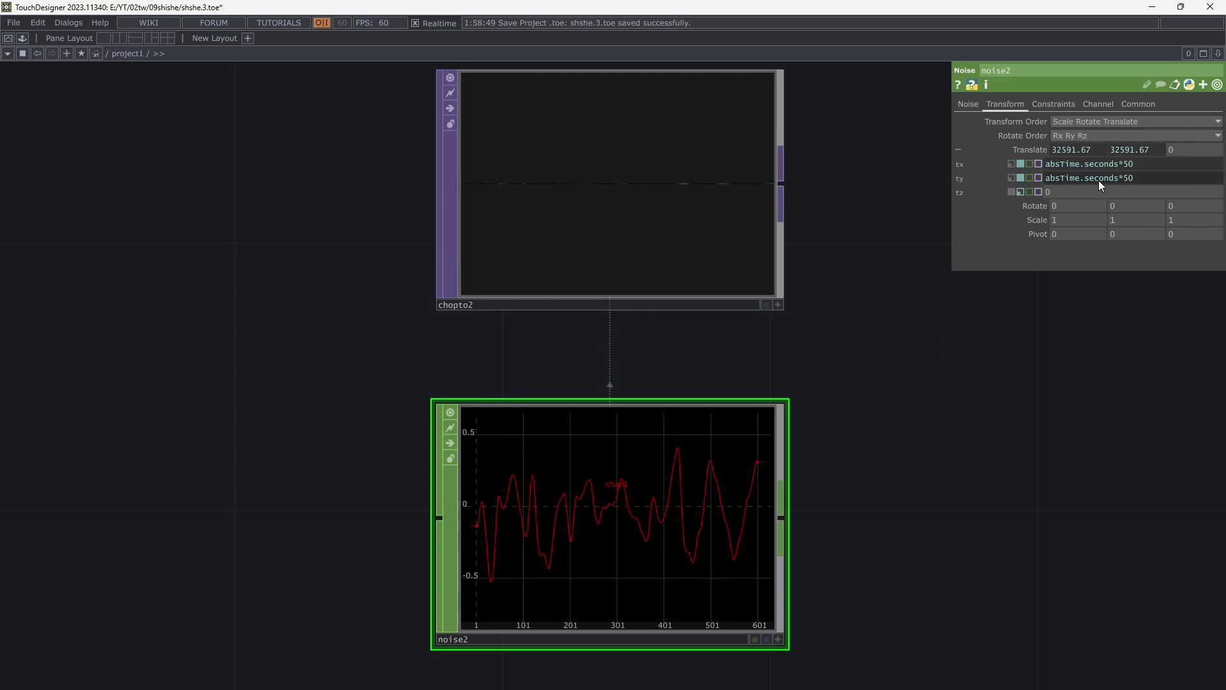
Switch the noise's Y translate back to a constant value, leaving only the X translate driven by an expression.
{"action": "left_click_drag", "start_coordinate": [1135, 179], "coordinate": [1125, 179]}
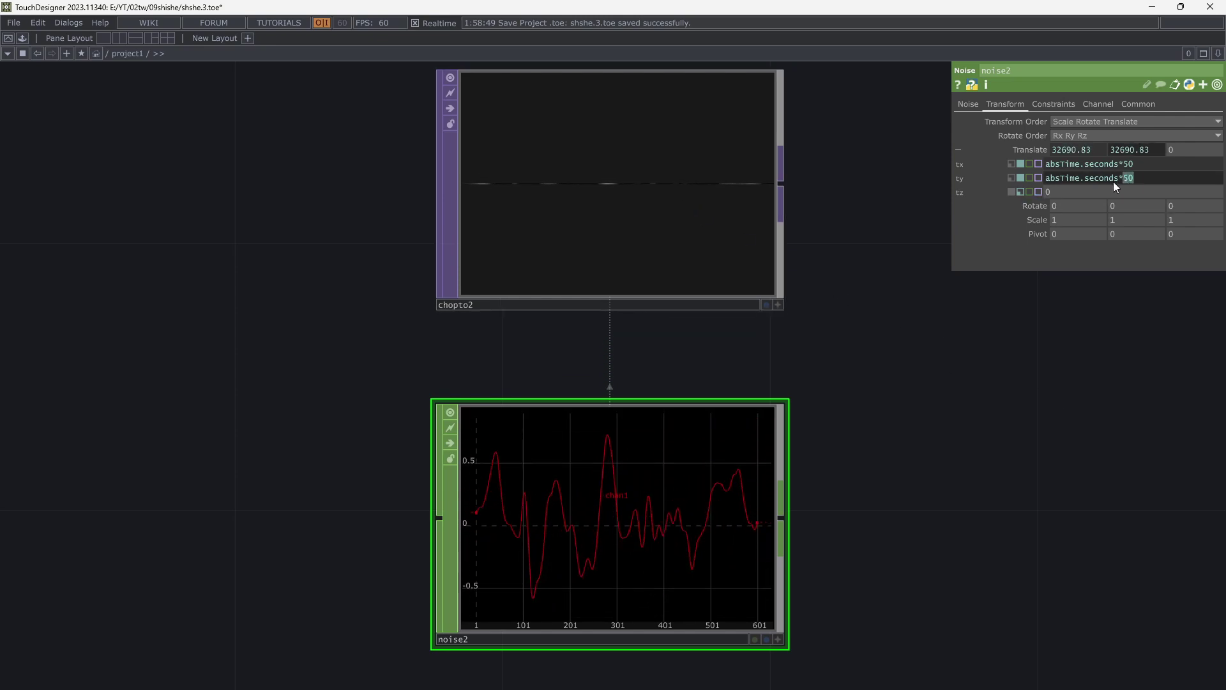
{"action": "left_click", "coordinate": [1013, 177]}
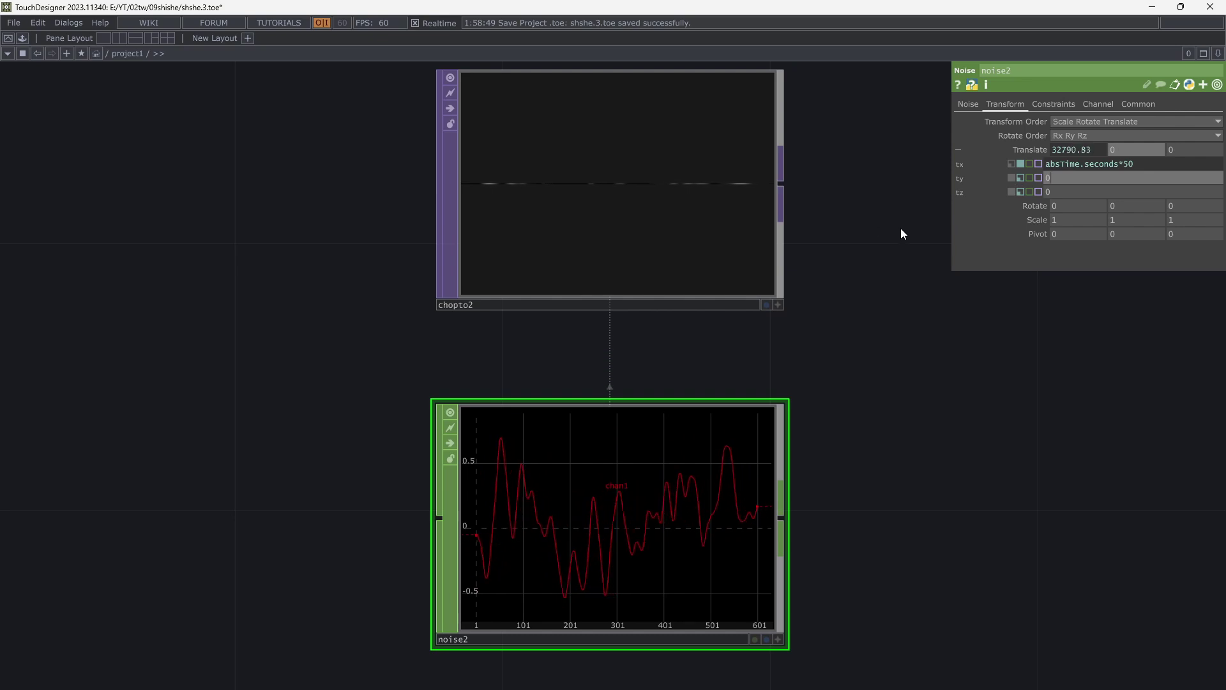
{"action": "left_click_drag", "start_coordinate": [856, 234], "coordinate": [856, 266]}
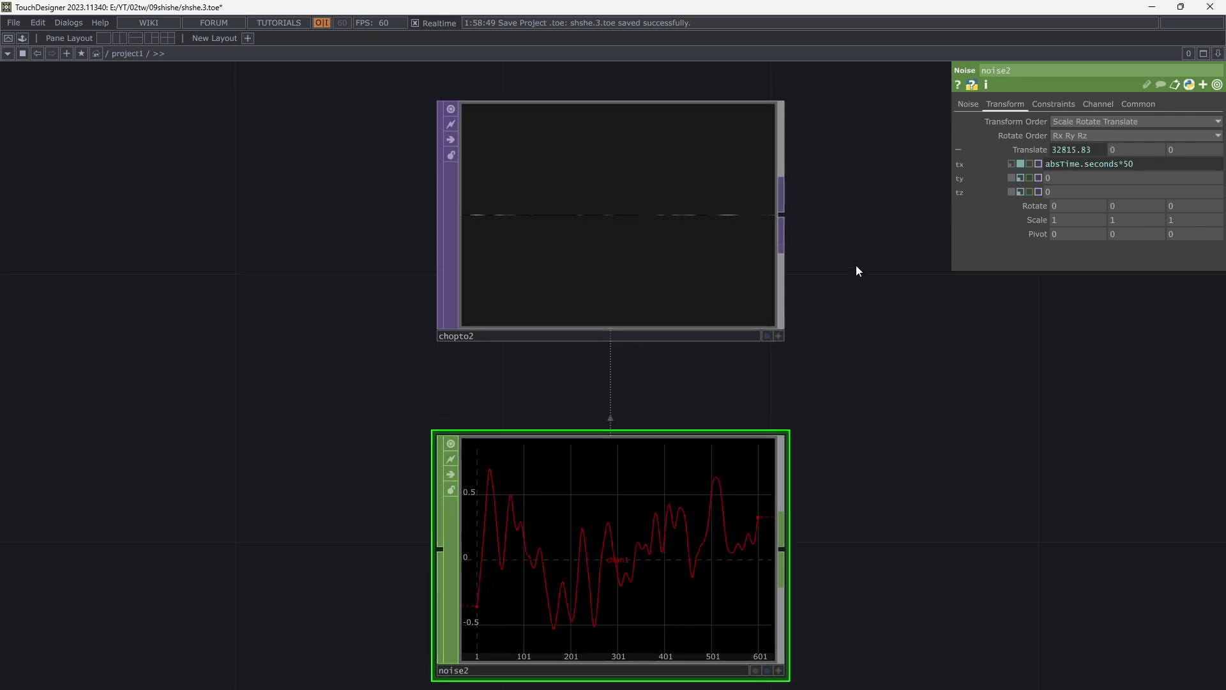
Set the noise's exponent to 0, its amplitude to 0.76 and its period to 0.76.
{"action": "left_click", "coordinate": [968, 102]}
{"action": "mouse_move", "coordinate": [1107, 236]}
{"action": "left_mouse_down"}
{"action": "mouse_move", "coordinate": [1105, 209]}
{"action": "mouse_move", "coordinate": [1094, 208]}
{"action": "mouse_move", "coordinate": [1098, 229]}
{"action": "left_mouse_up"}
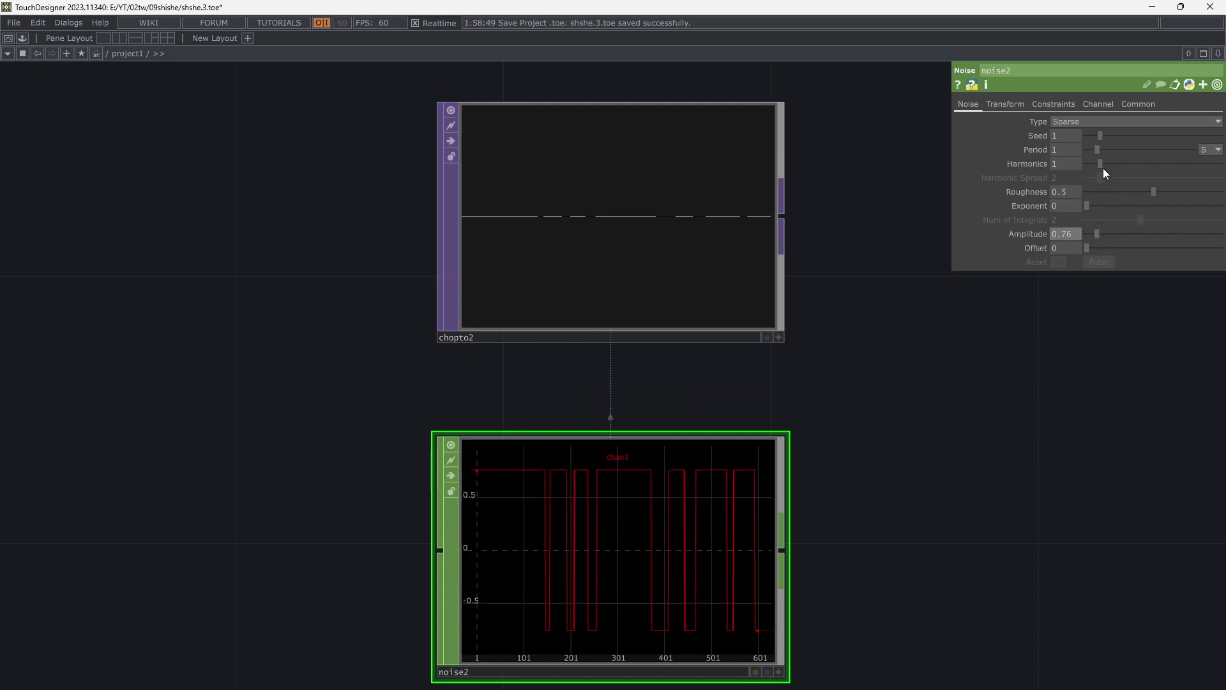
{"action": "left_click_drag", "start_coordinate": [1098, 151], "coordinate": [1094, 149]}
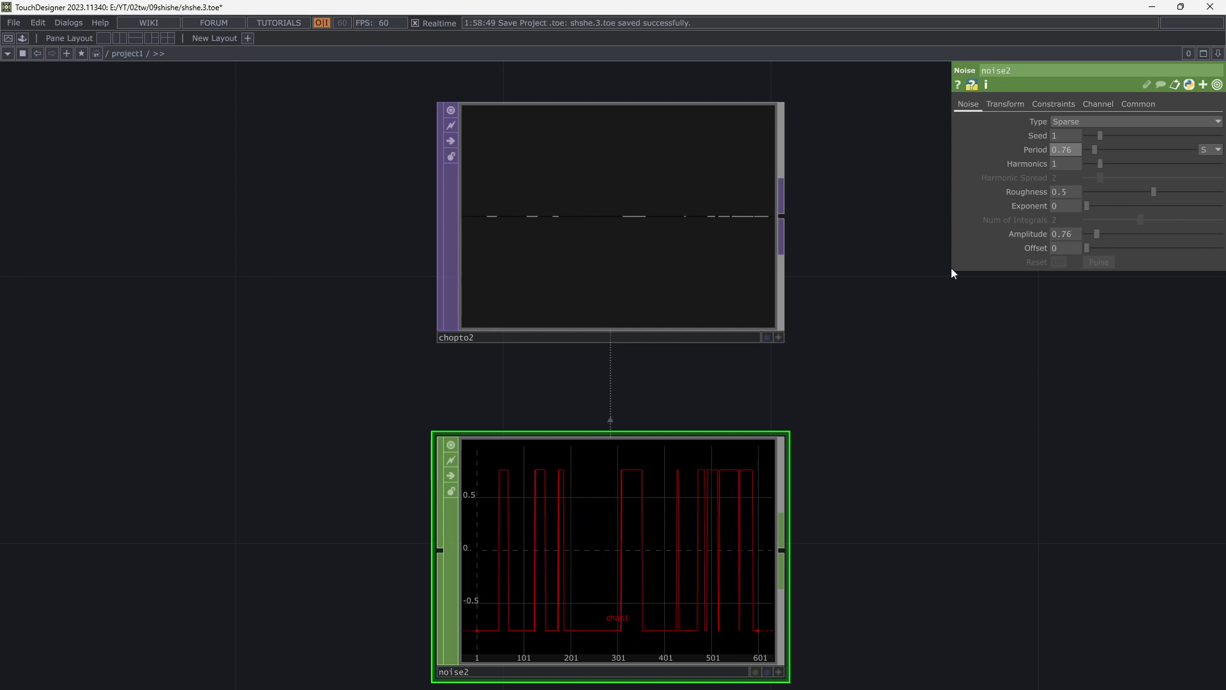
Add a Displace TOP fed by the circular ramp's output, placed to the right between ramp3 and chopto2.
{"action": "left_click_drag", "start_coordinate": [905, 354], "coordinate": [881, 355]}
{"action": "mouse_move", "coordinate": [818, 297]}
{"action": "left_mouse_down"}
{"action": "mouse_move", "coordinate": [818, 388]}
{"action": "mouse_move", "coordinate": [799, 432]}
{"action": "mouse_move", "coordinate": [729, 511]}
{"action": "left_mouse_up"}
{"action": "scroll", "coordinate": [575, 317], "scroll_direction": "up", "scroll_amount": 4}
{"action": "scroll", "coordinate": [575, 318], "scroll_direction": "up", "scroll_amount": 2}
{"action": "scroll", "coordinate": [739, 349], "scroll_direction": "down", "scroll_amount": 6}
{"action": "left_click_drag", "start_coordinate": [819, 353], "coordinate": [749, 420]}
{"action": "right_click", "coordinate": [631, 247]}
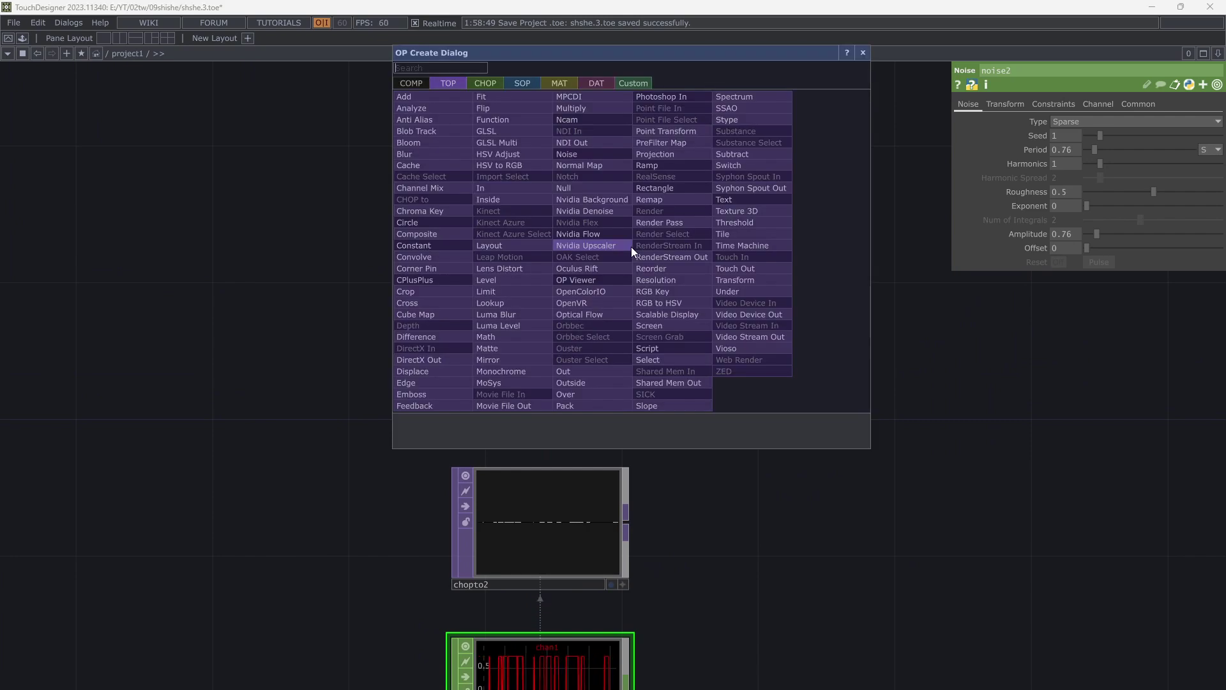
{"action": "type", "text": "d"}
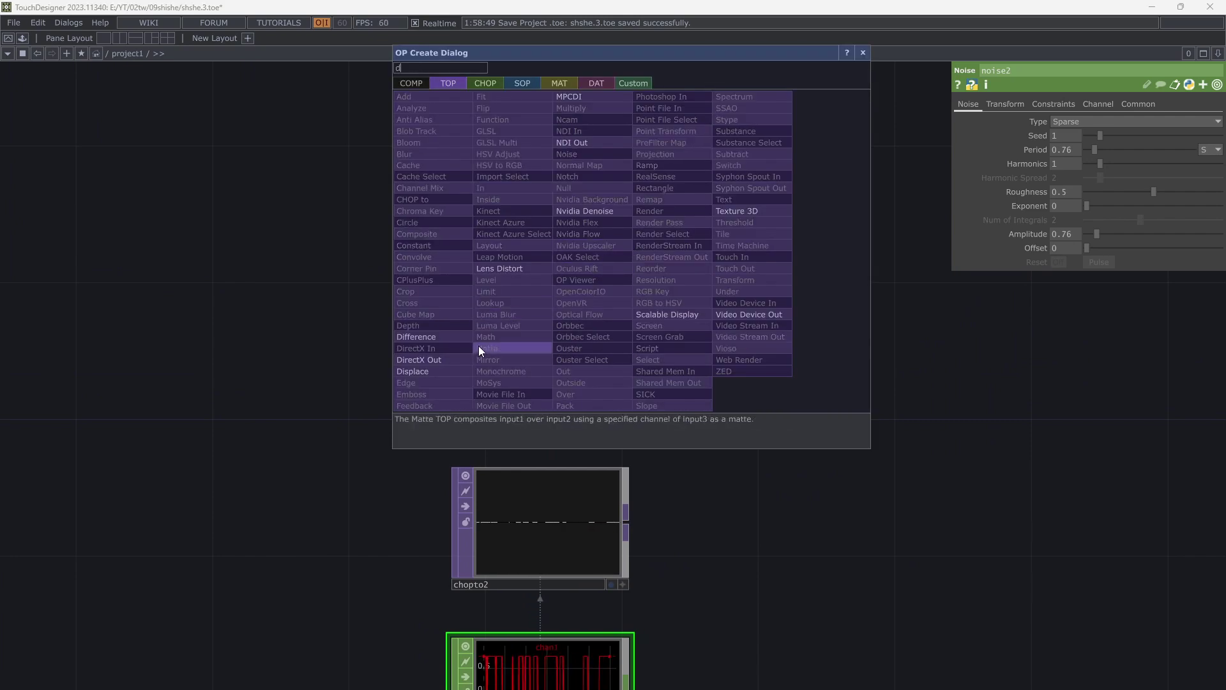
{"action": "left_click", "coordinate": [419, 371]}
{"action": "left_click", "coordinate": [825, 351]}
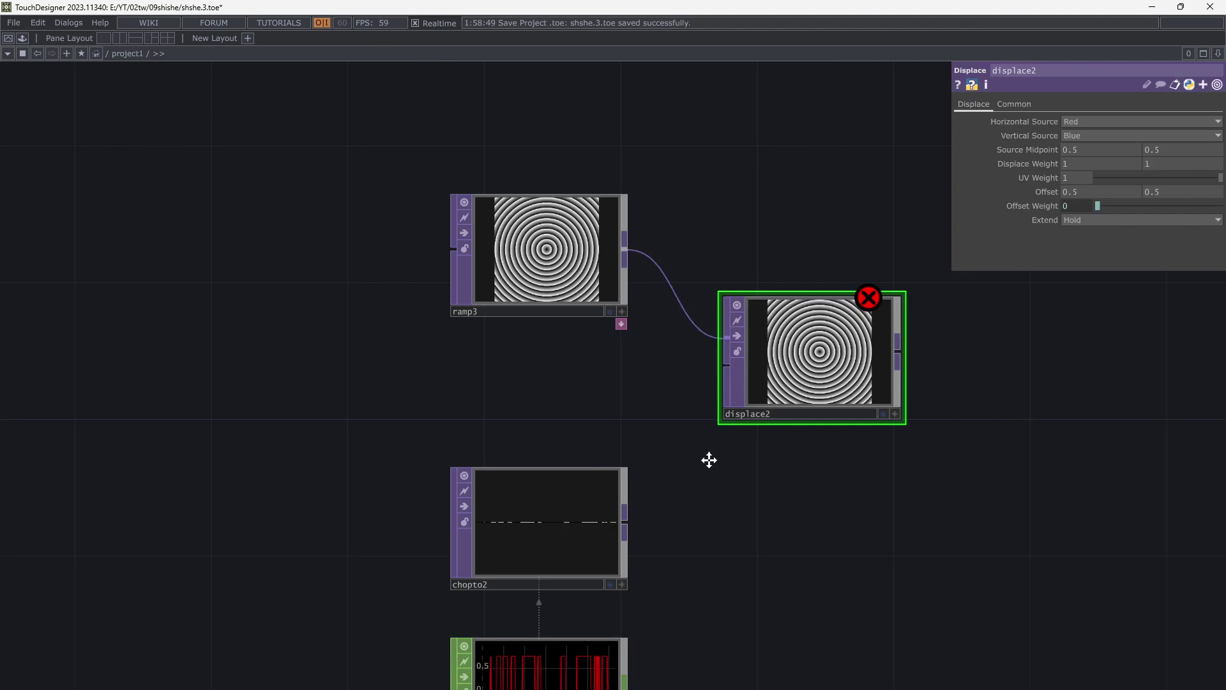
Connect the chopto2 output to the second input of the Displace TOP and check the displaced image.
{"action": "left_click_drag", "start_coordinate": [708, 460], "coordinate": [651, 456]}
{"action": "left_click_drag", "start_coordinate": [569, 519], "coordinate": [633, 397]}
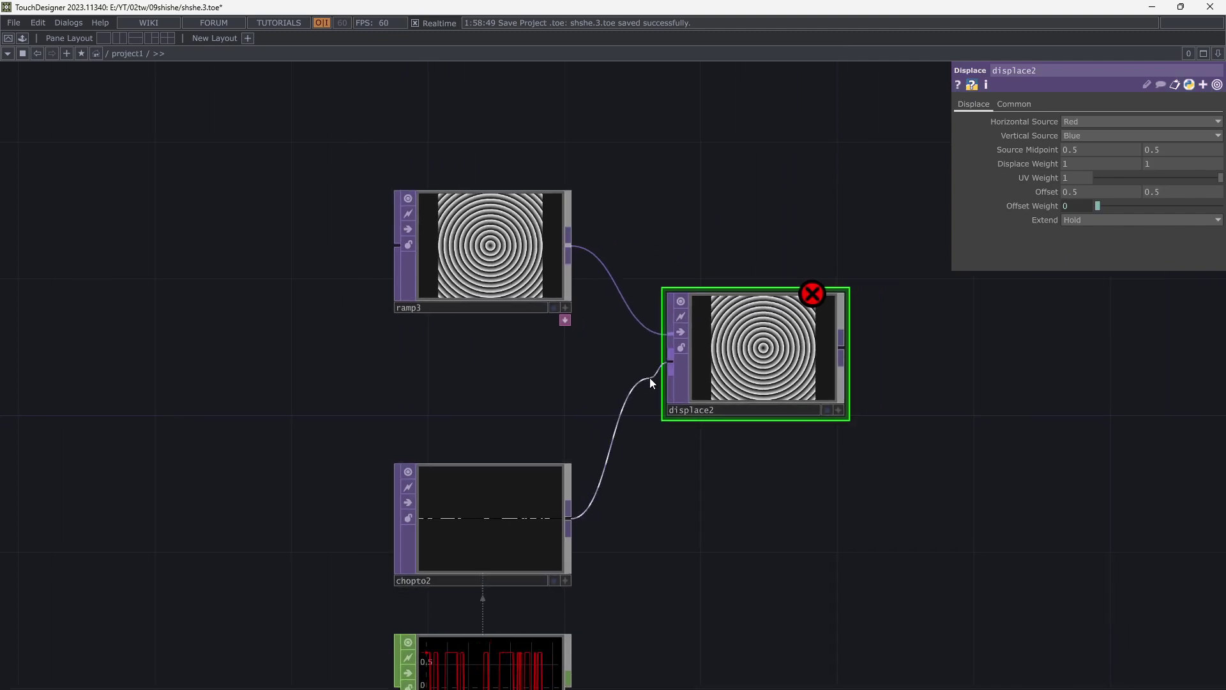
{"action": "left_click", "coordinate": [671, 368]}
{"action": "scroll", "coordinate": [777, 362], "scroll_direction": "up", "scroll_amount": 5}
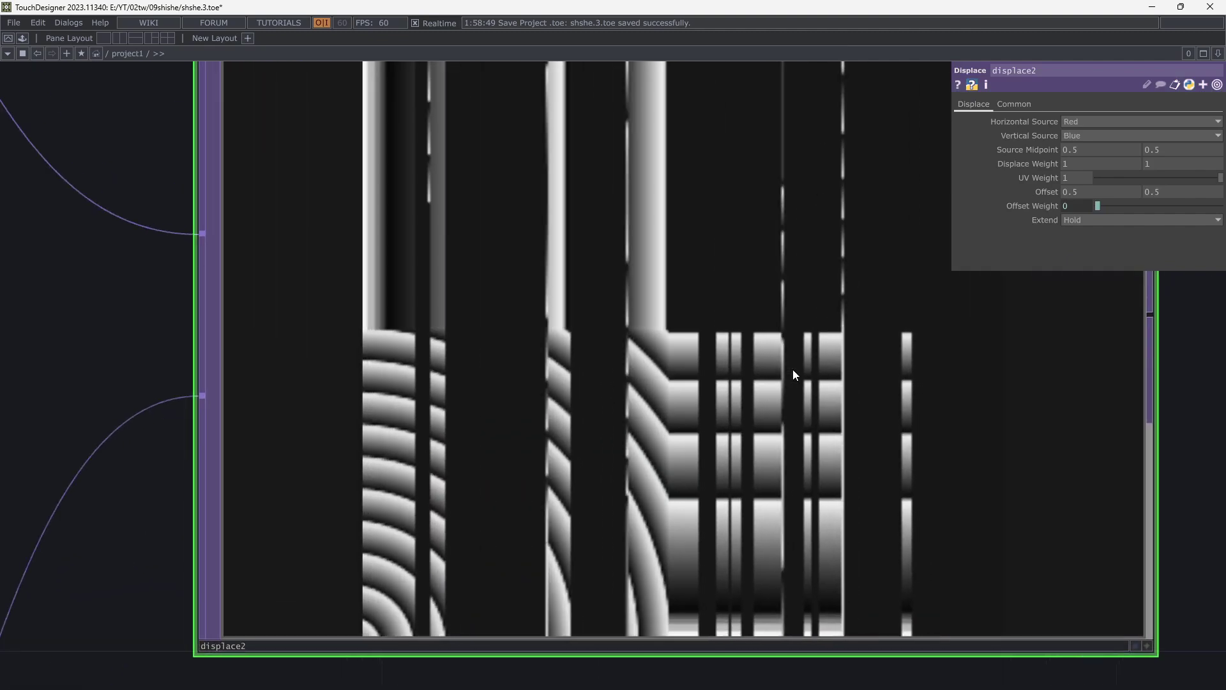
{"action": "scroll", "coordinate": [794, 370], "scroll_direction": "down", "scroll_amount": 6}
{"action": "scroll", "coordinate": [799, 363], "scroll_direction": "down", "scroll_amount": 2}
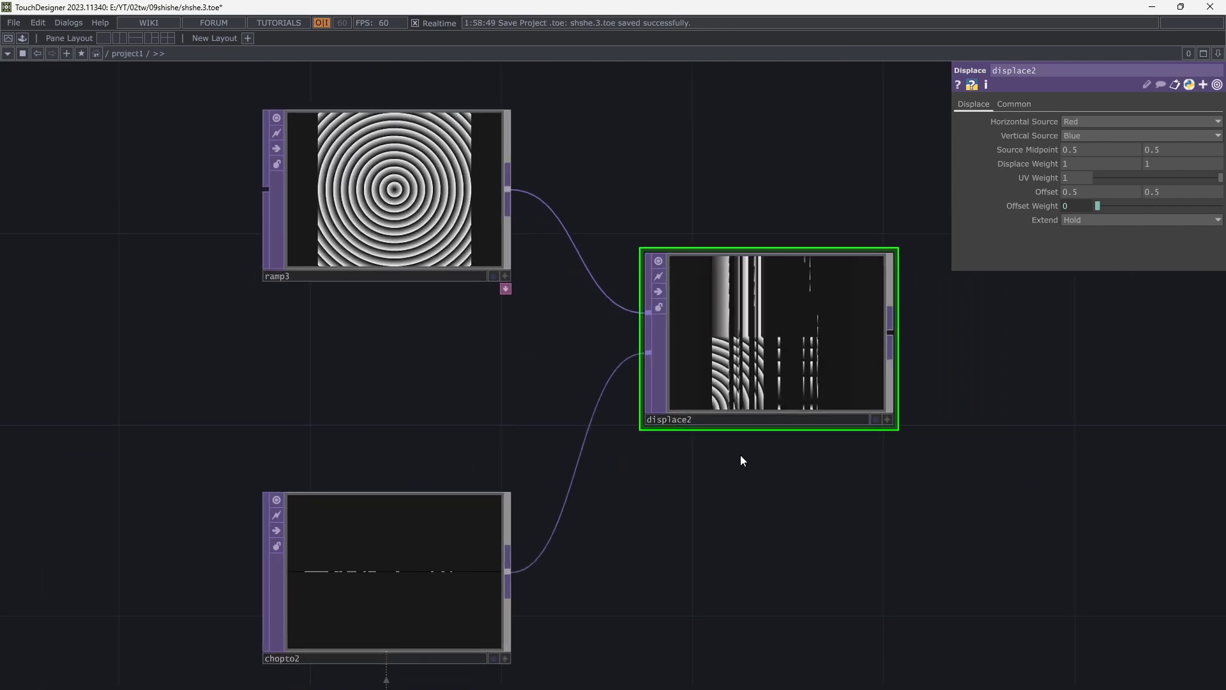
Set the resolution of the ramp3 TOP to 1920 x 1080 and check the displaced output.
{"action": "left_click", "coordinate": [445, 241]}
{"action": "left_click", "coordinate": [1039, 104]}
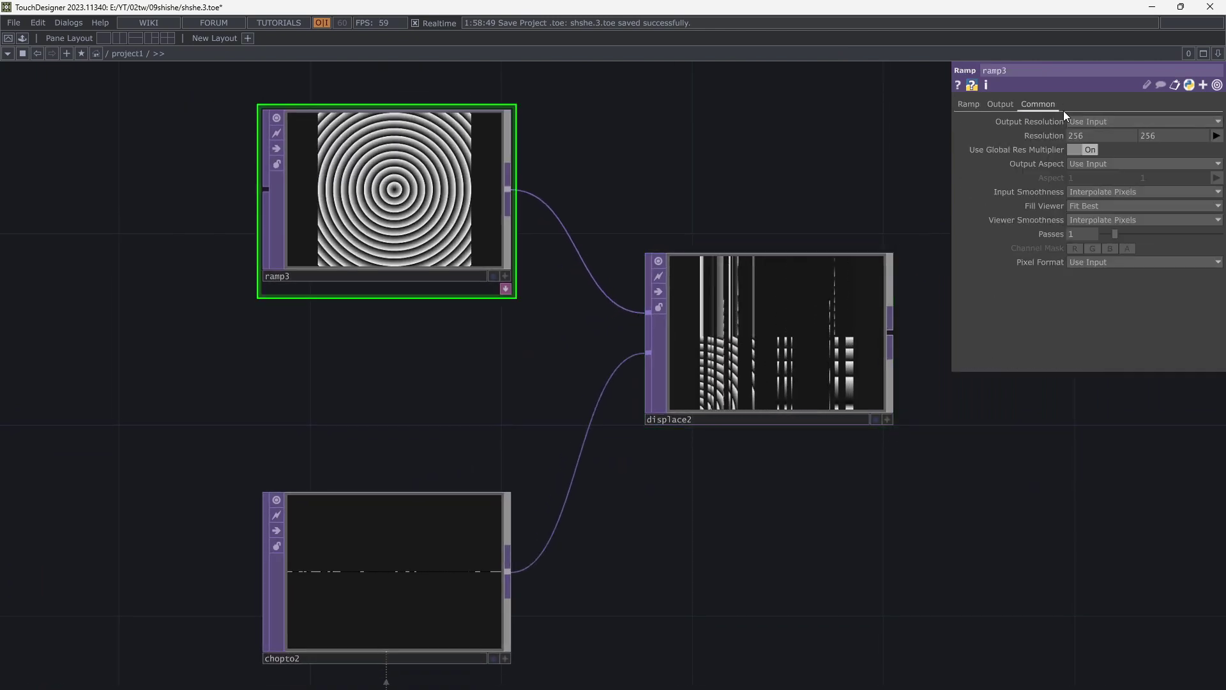
{"action": "left_click", "coordinate": [1216, 136]}
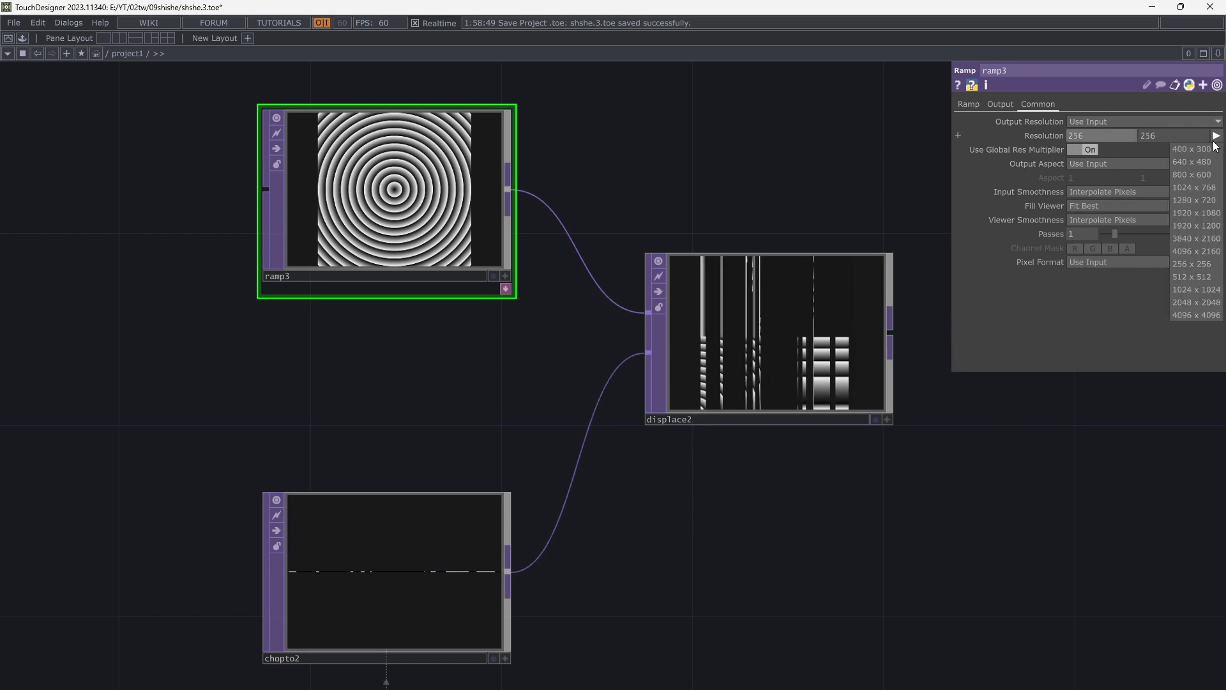
{"action": "left_click", "coordinate": [1193, 214]}
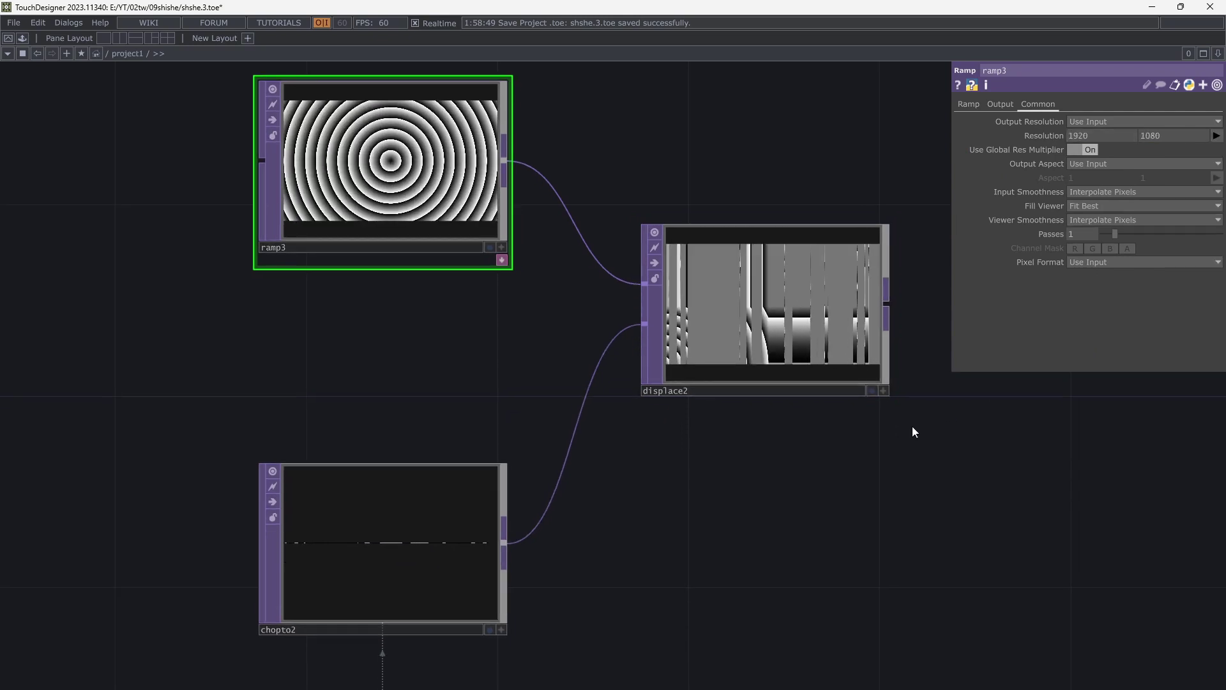
{"action": "left_click_drag", "start_coordinate": [913, 429], "coordinate": [829, 435]}
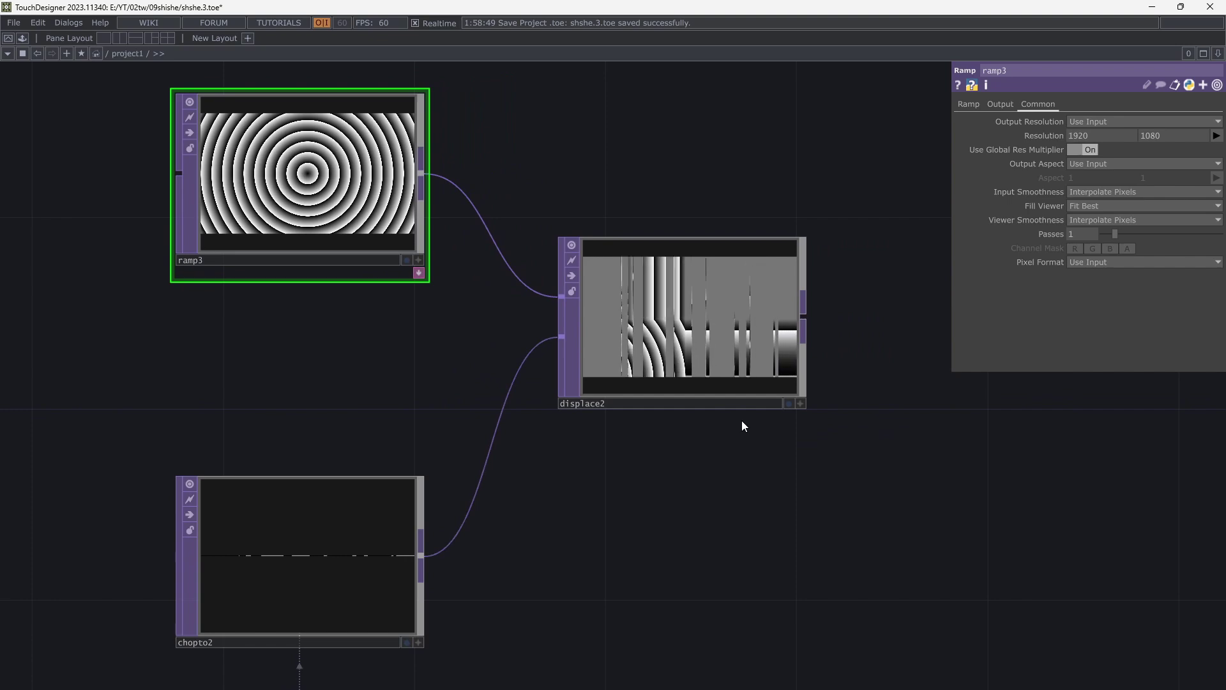
{"action": "scroll", "coordinate": [753, 339], "scroll_direction": "up", "scroll_amount": 5}
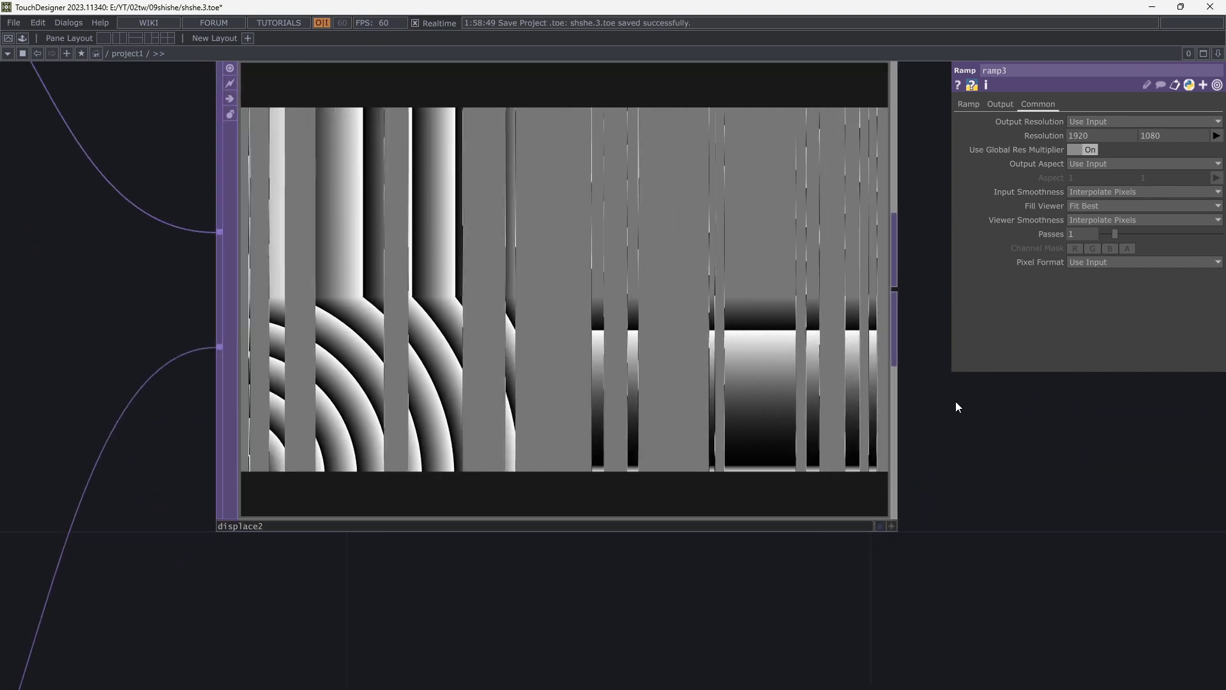
{"action": "left_click_drag", "start_coordinate": [956, 401], "coordinate": [964, 461]}
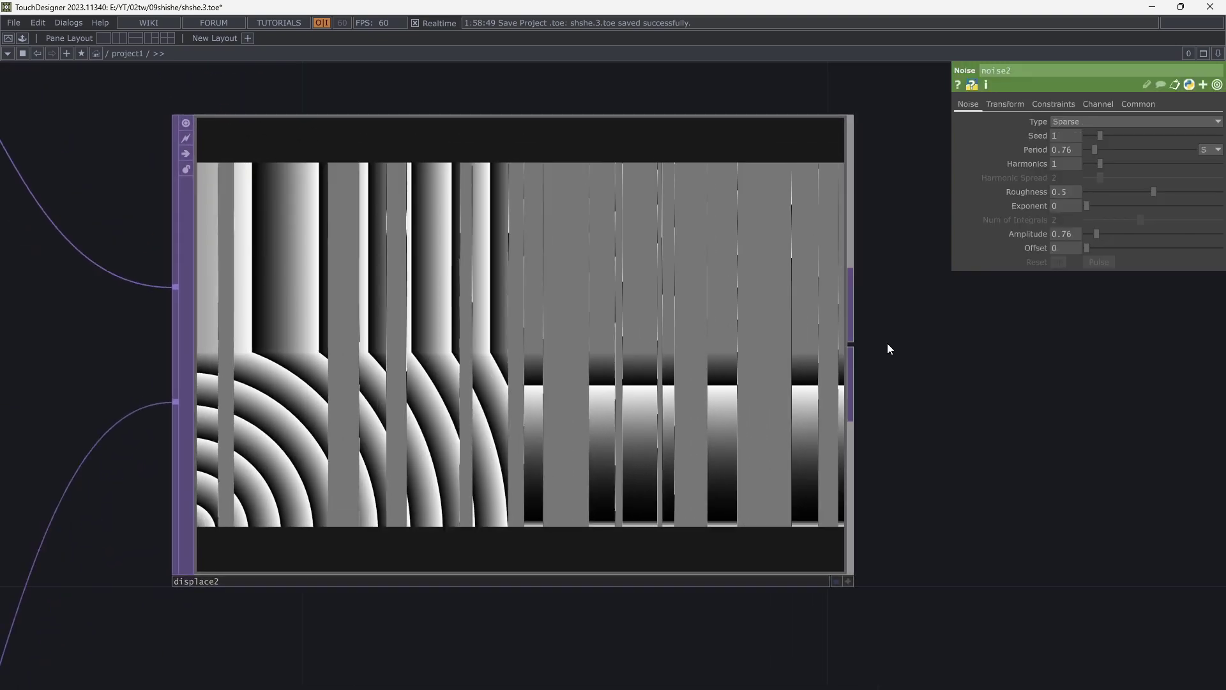
Rearrange the network so chopto2 sits closer below ramp3 and noise2 sits just below displace2.
{"action": "scroll", "coordinate": [887, 344], "scroll_direction": "down", "scroll_amount": 5}
{"action": "left_click_drag", "start_coordinate": [704, 515], "coordinate": [706, 375]}
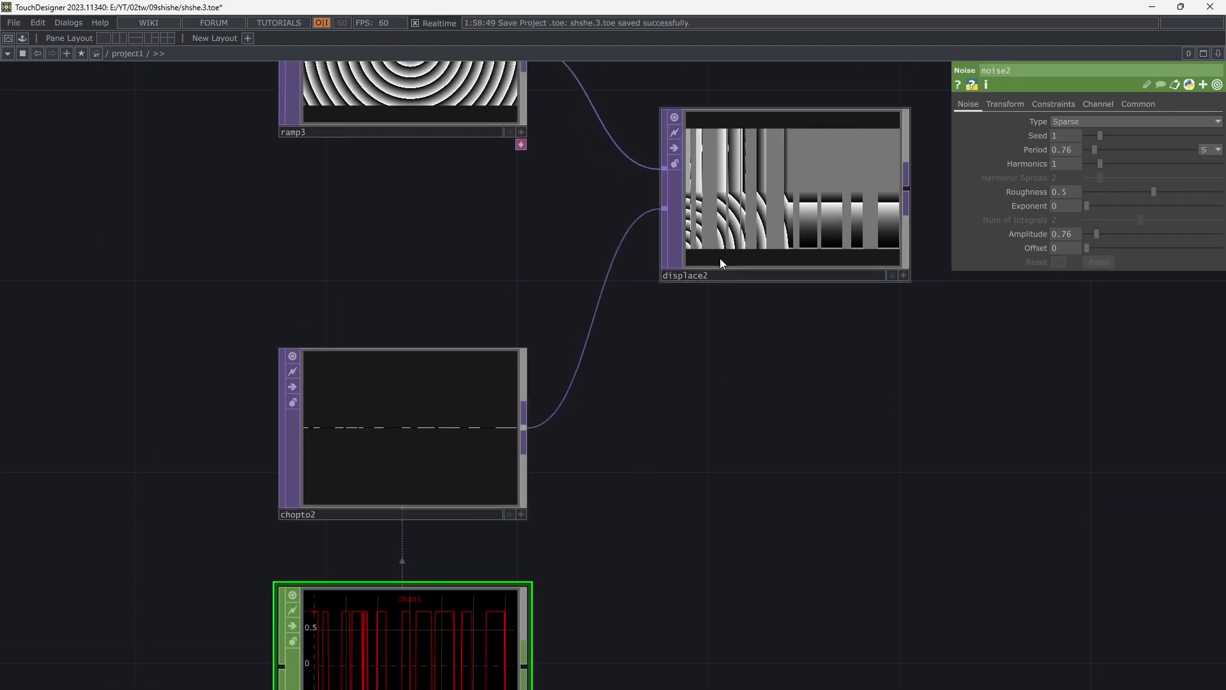
{"action": "left_click_drag", "start_coordinate": [774, 377], "coordinate": [801, 387]}
{"action": "left_click_drag", "start_coordinate": [457, 437], "coordinate": [454, 295]}
{"action": "left_click_drag", "start_coordinate": [446, 650], "coordinate": [717, 339]}
{"action": "scroll", "coordinate": [813, 309], "scroll_direction": "up", "scroll_amount": 3}
{"action": "left_click_drag", "start_coordinate": [830, 334], "coordinate": [875, 428]}
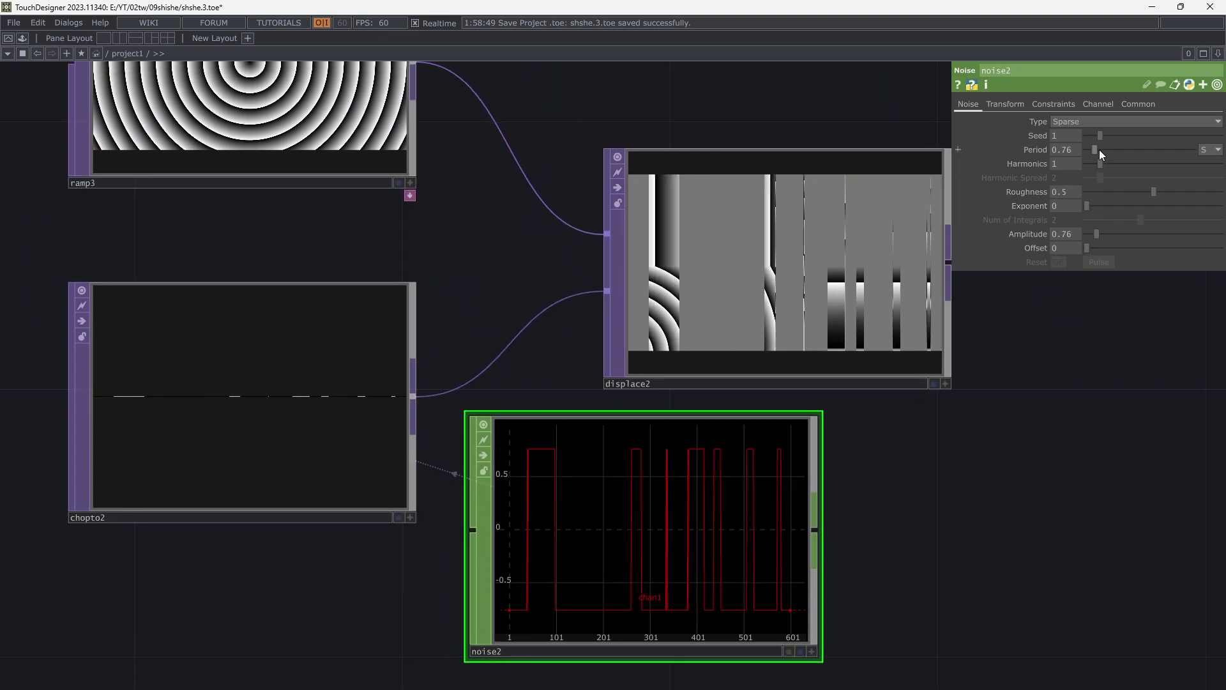
Change the noise2 type to Hermite and set its roughness to 0.095.
{"action": "left_click", "coordinate": [1088, 120]}
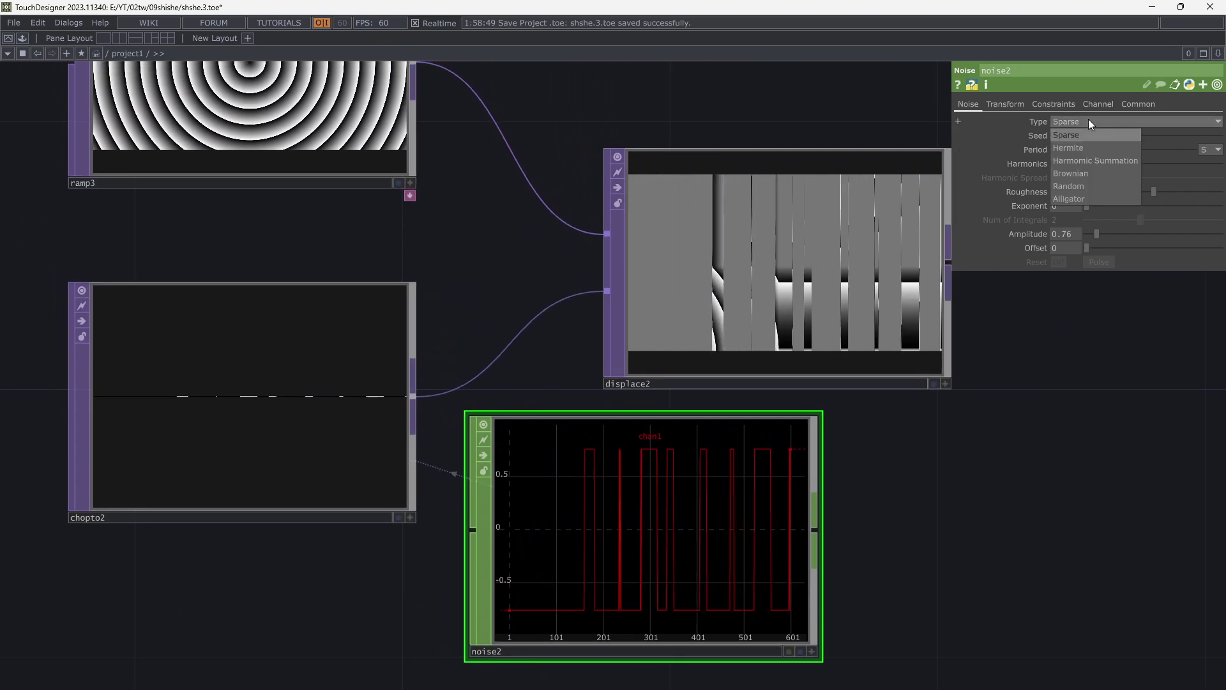
{"action": "left_click", "coordinate": [1070, 147]}
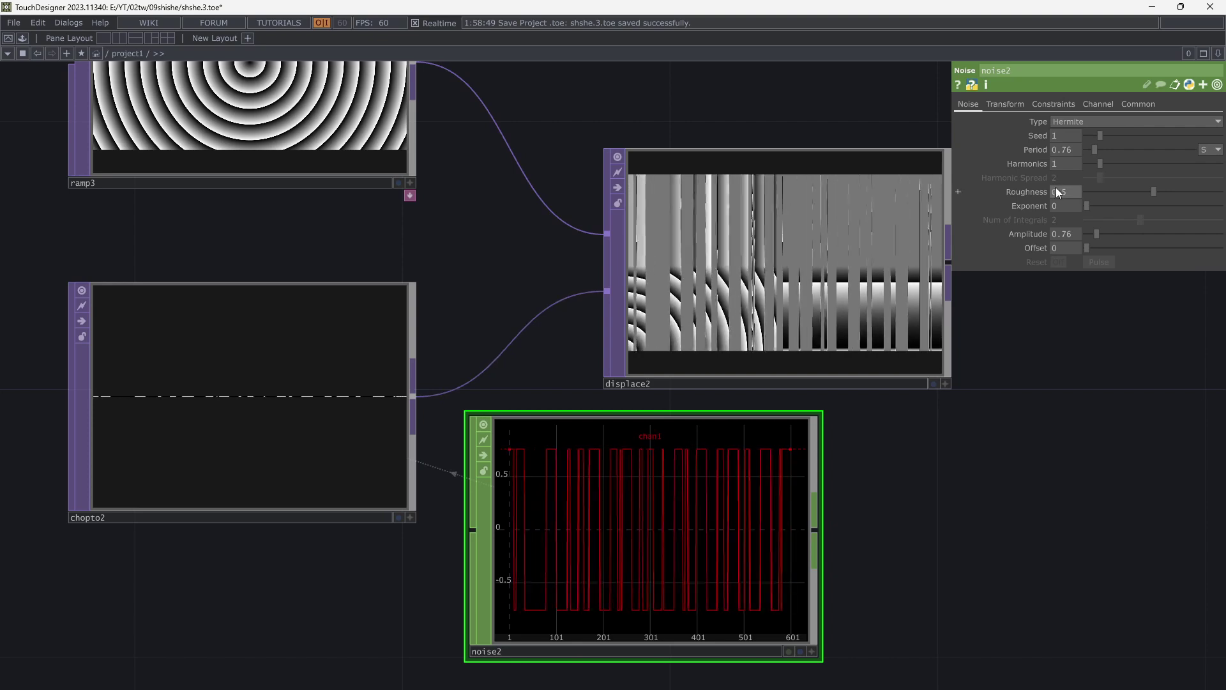
{"action": "left_click_drag", "start_coordinate": [1128, 193], "coordinate": [1101, 190]}
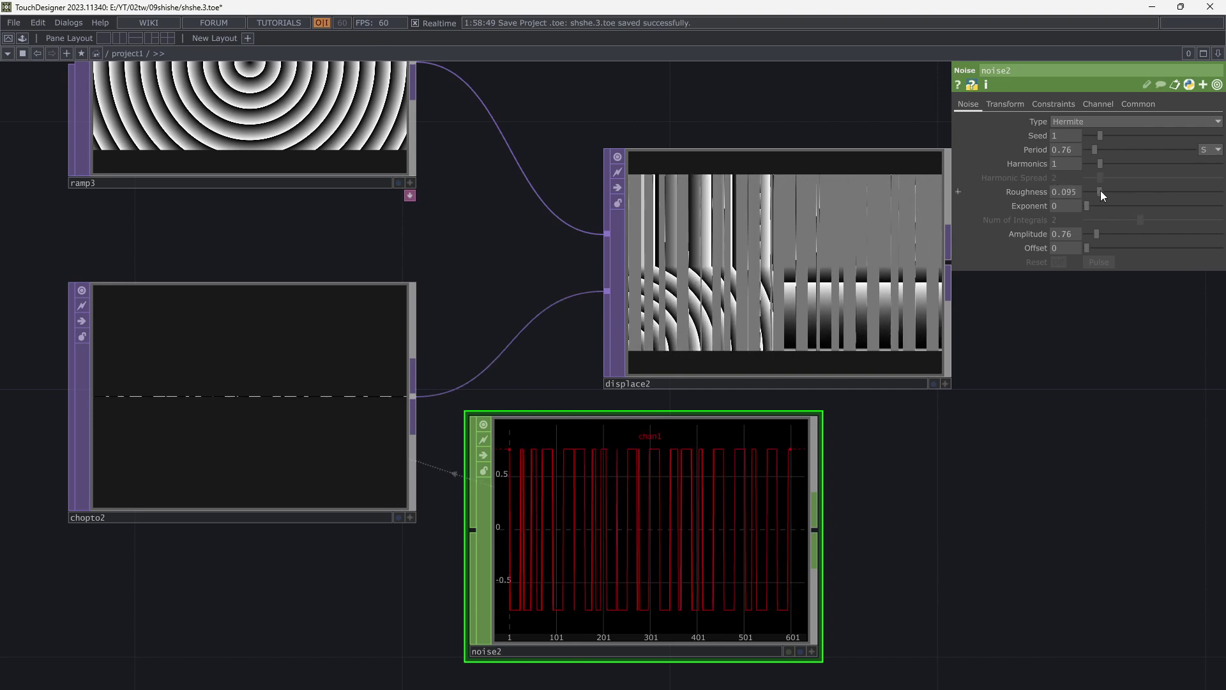
Raise the noise's amplitude to 2.19 and set its period to 0.06.
{"action": "left_click_drag", "start_coordinate": [1099, 234], "coordinate": [1108, 229]}
{"action": "left_click_drag", "start_coordinate": [1099, 151], "coordinate": [1126, 172]}
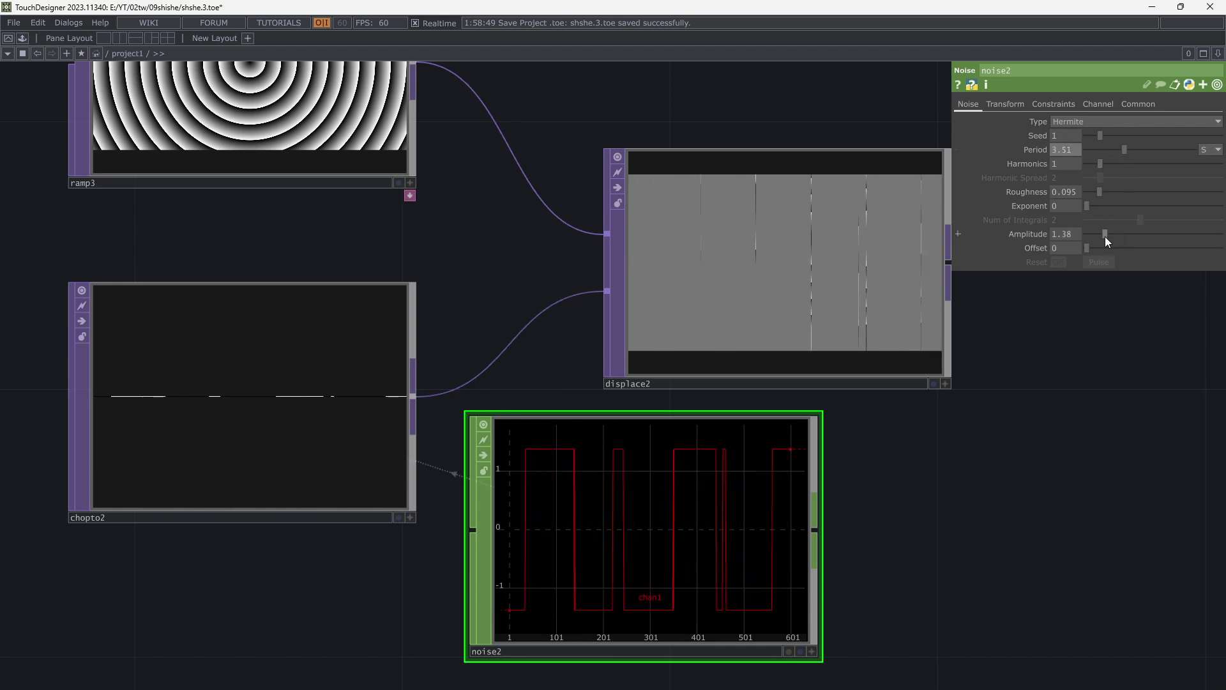
{"action": "left_click_drag", "start_coordinate": [1105, 237], "coordinate": [1117, 239]}
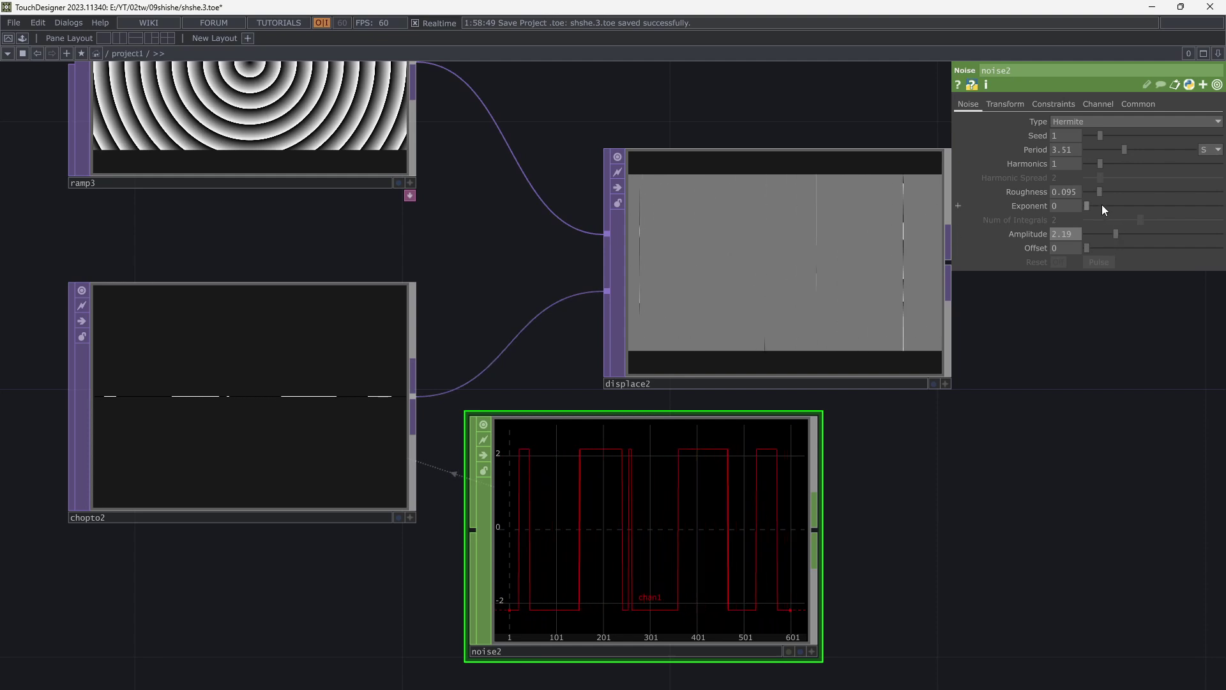
{"action": "left_click_drag", "start_coordinate": [1117, 152], "coordinate": [1088, 155]}
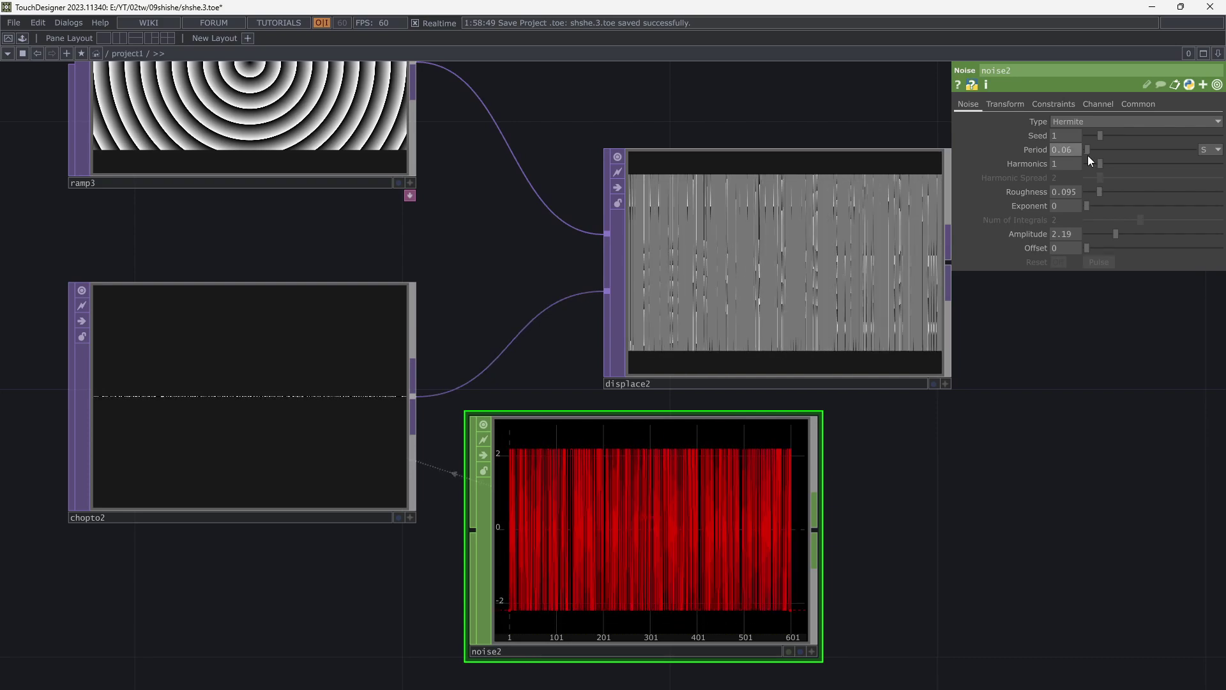
{"action": "scroll", "coordinate": [657, 283], "scroll_direction": "down", "scroll_amount": 3}
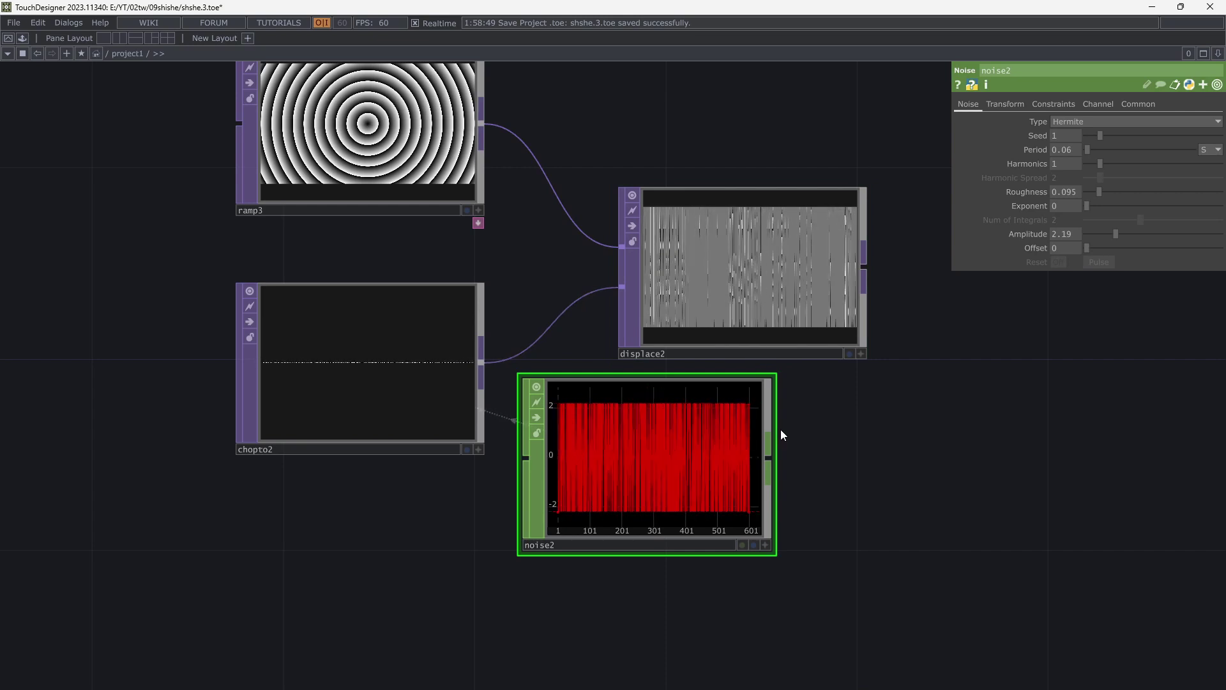
Set the Displace TOP's displace weight to 0 horizontally and 0.1 vertically.
{"action": "left_click", "coordinate": [752, 289]}
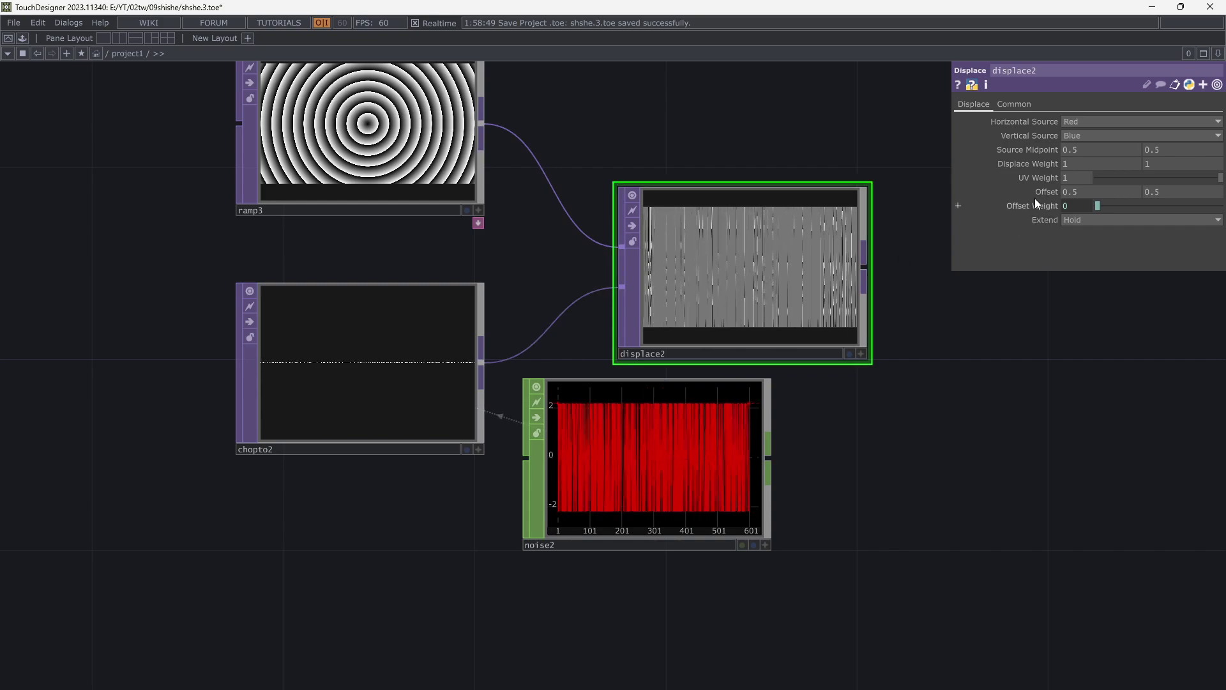
{"action": "left_click_drag", "start_coordinate": [1048, 165], "coordinate": [1042, 168]}
{"action": "middle_click_drag", "start_coordinate": [1042, 171], "coordinate": [1042, 145]}
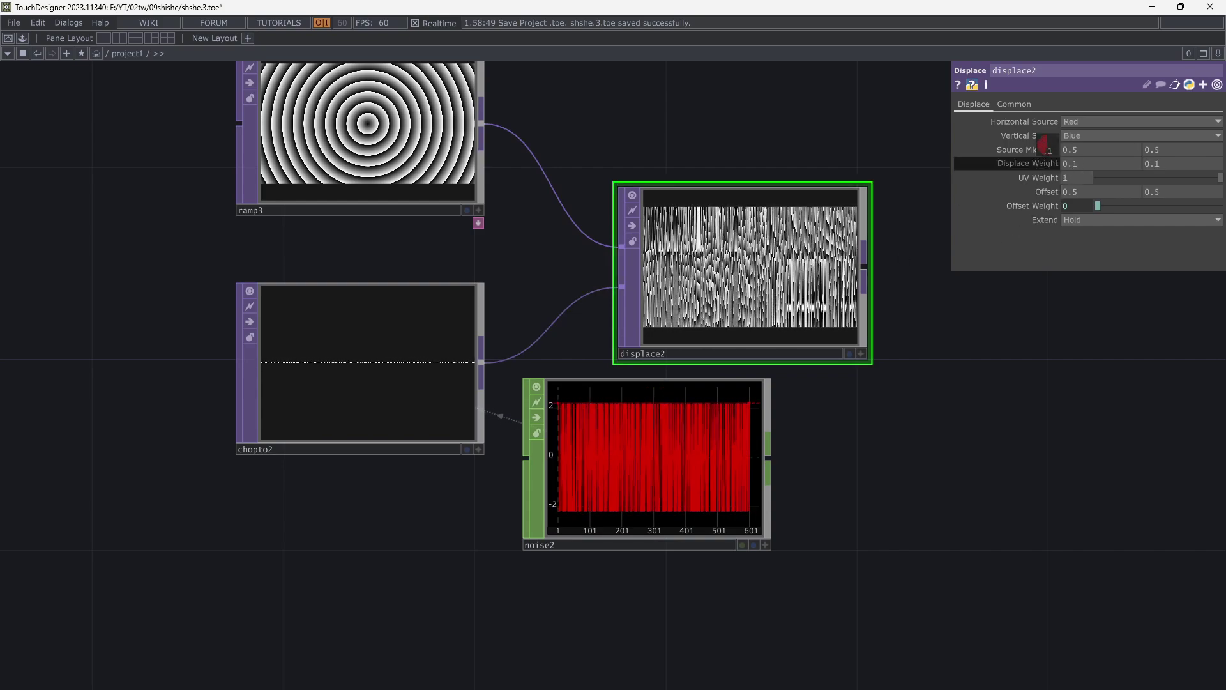
{"action": "middle_click_drag", "start_coordinate": [1074, 164], "coordinate": [1072, 163]}
{"action": "scroll", "coordinate": [810, 287], "scroll_direction": "up", "scroll_amount": 4}
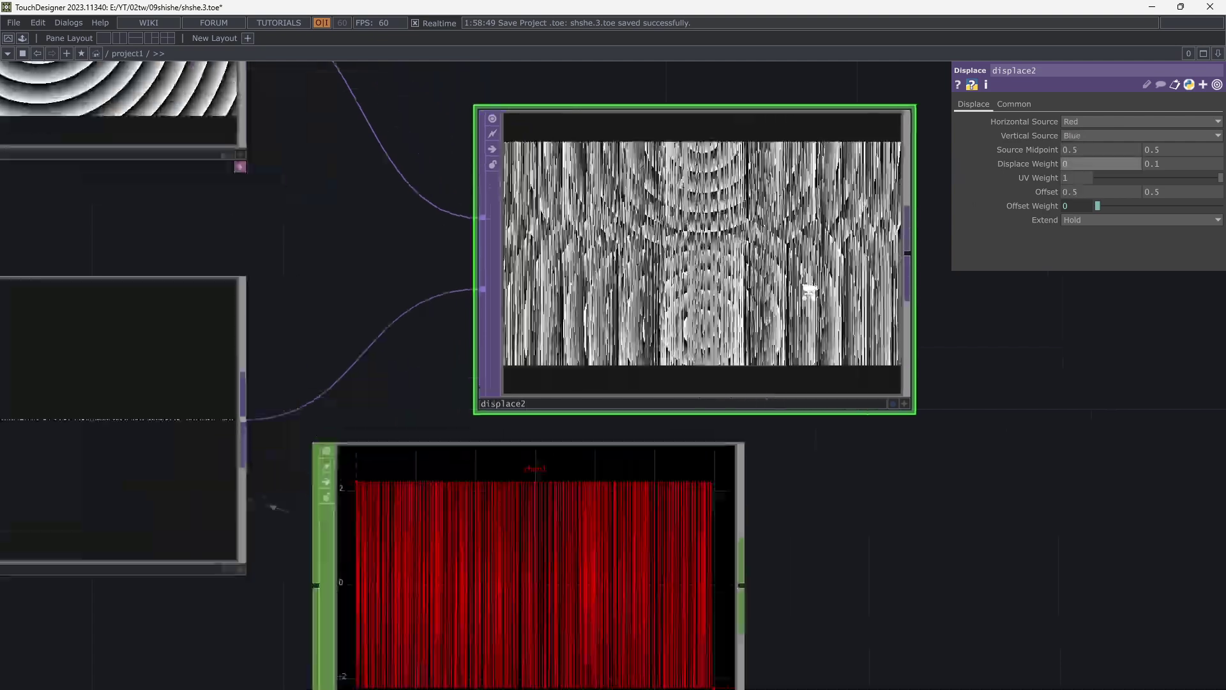
{"action": "scroll", "coordinate": [1098, 344], "scroll_direction": "down", "scroll_amount": 4}
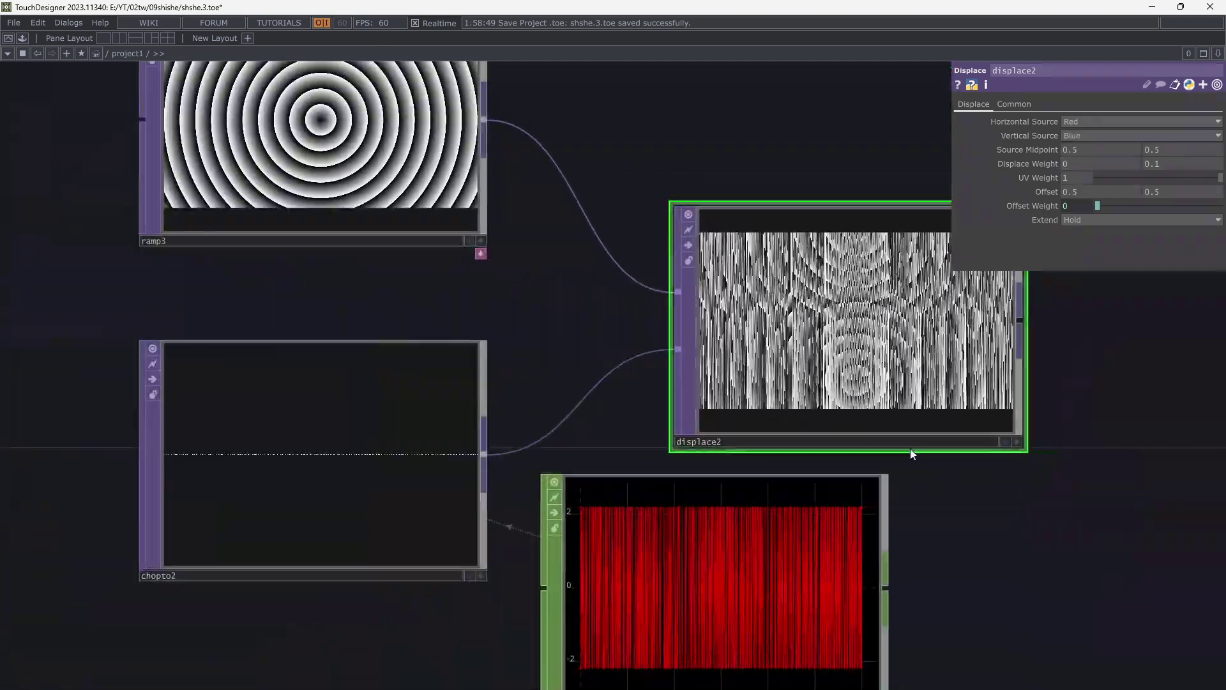
Set the period of noise2 to 1.79 and check the displaced ring pattern up close.
{"action": "left_click", "coordinate": [727, 521]}
{"action": "left_click_drag", "start_coordinate": [1086, 366], "coordinate": [1031, 417]}
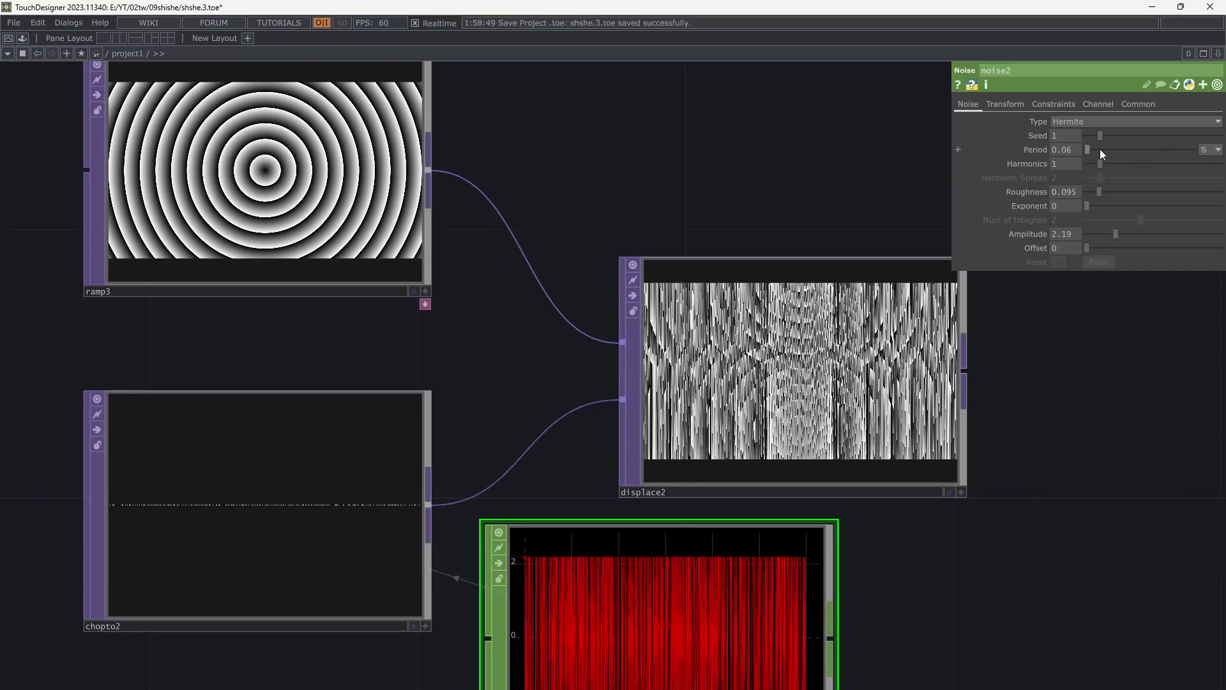
{"action": "left_click_drag", "start_coordinate": [1100, 150], "coordinate": [1108, 151]}
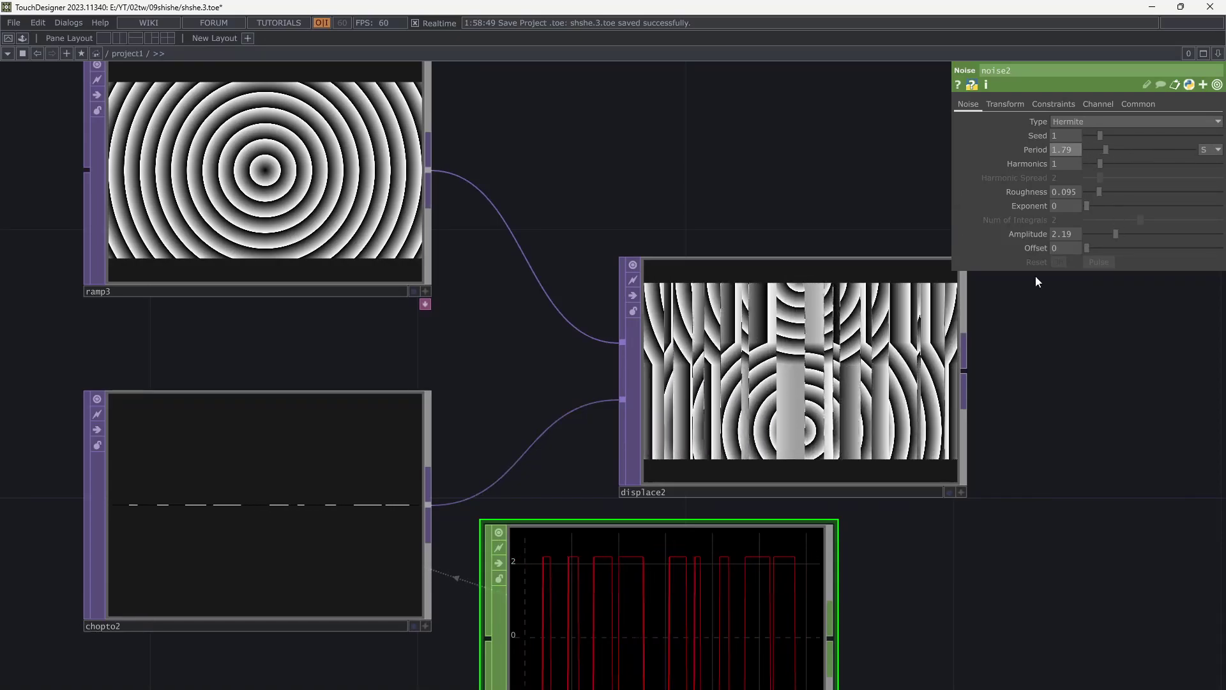
{"action": "scroll", "coordinate": [831, 435], "scroll_direction": "up", "scroll_amount": 5}
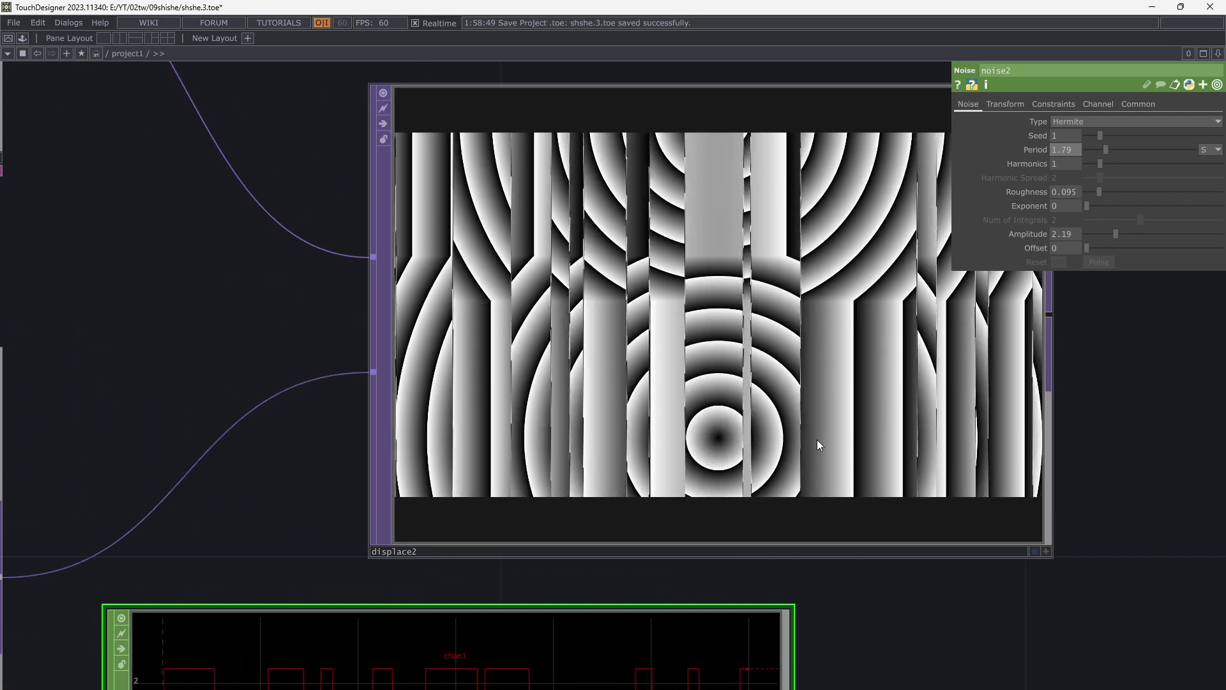
{"action": "scroll", "coordinate": [817, 439], "scroll_direction": "down", "scroll_amount": 8}
Add a Sphere SOP in the empty network area above and to the right of displace2.
{"action": "left_click_drag", "start_coordinate": [795, 427], "coordinate": [753, 425]}
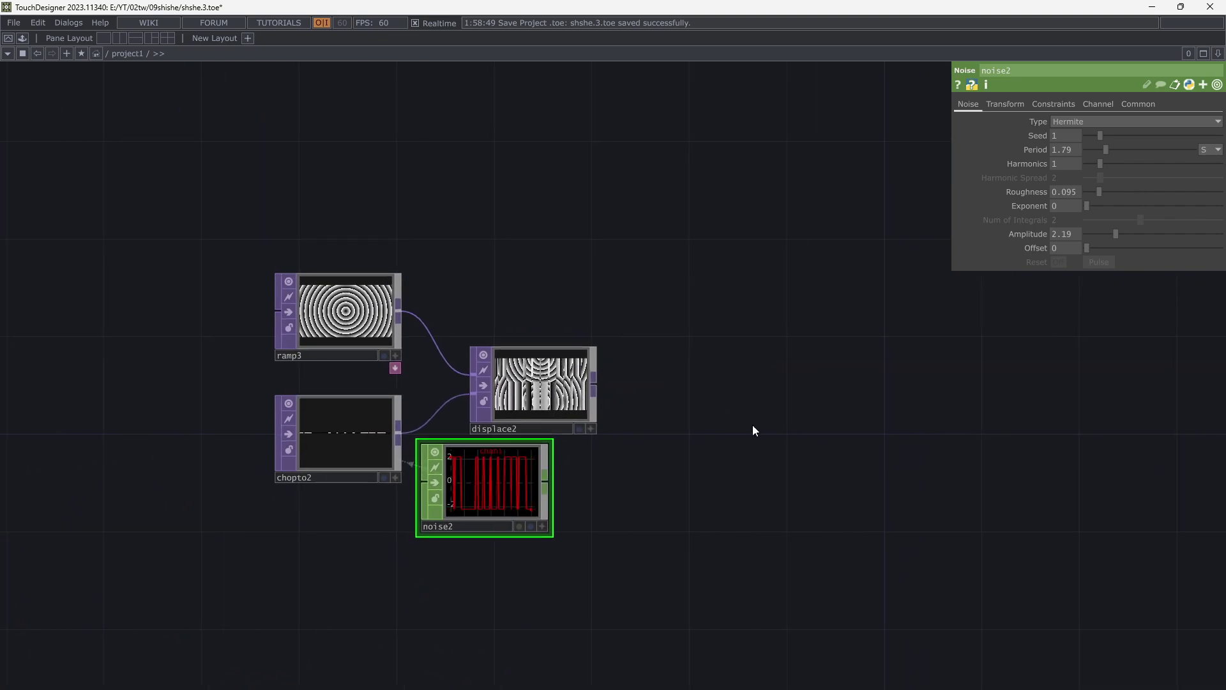
{"action": "left_click_drag", "start_coordinate": [728, 403], "coordinate": [628, 342]}
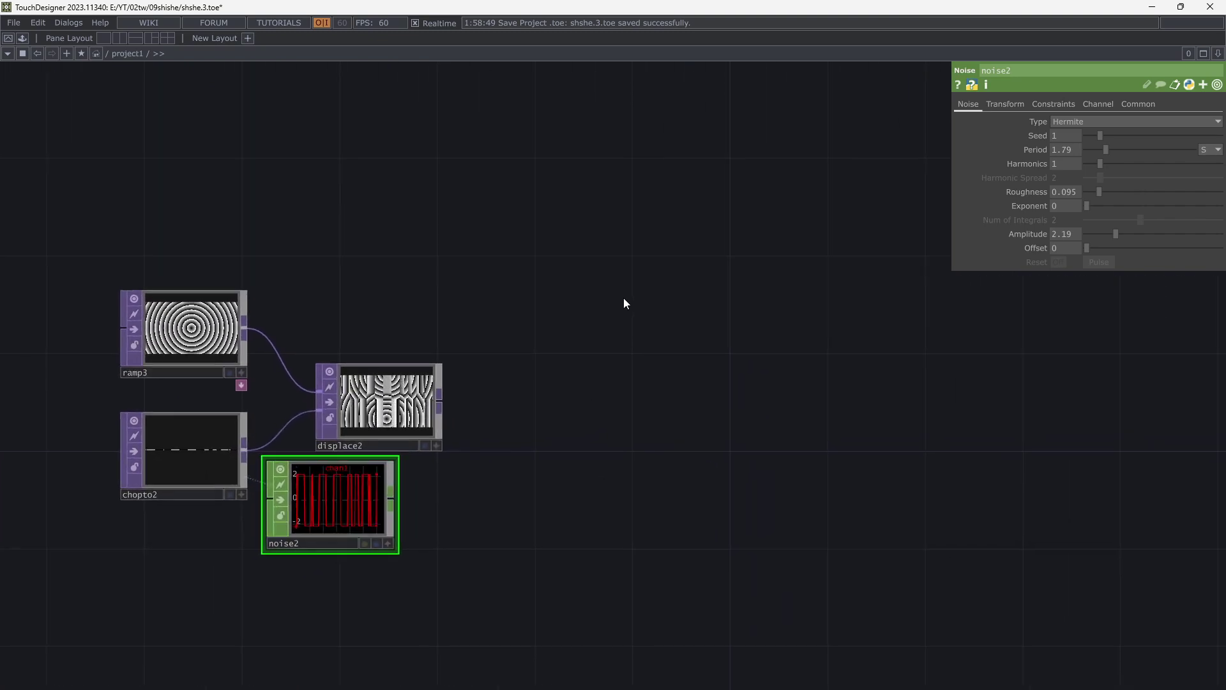
{"action": "left_click_drag", "start_coordinate": [624, 300], "coordinate": [580, 287]}
{"action": "key", "text": "Tab"}
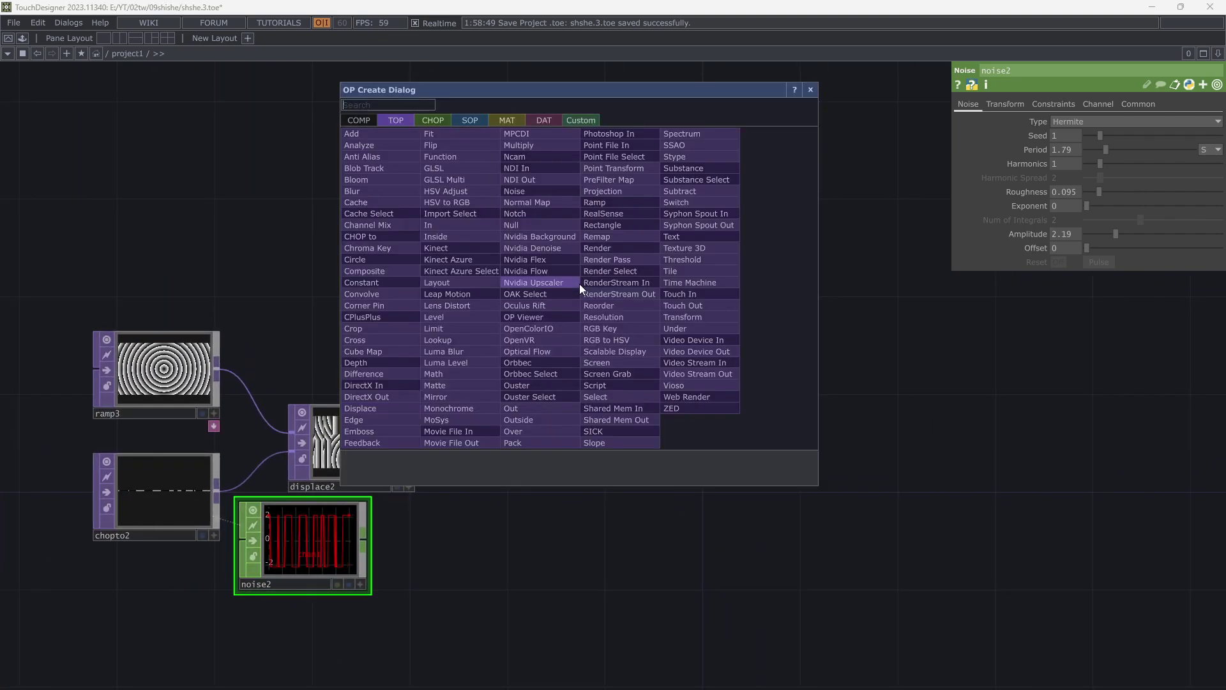
{"action": "left_click", "coordinate": [458, 120]}
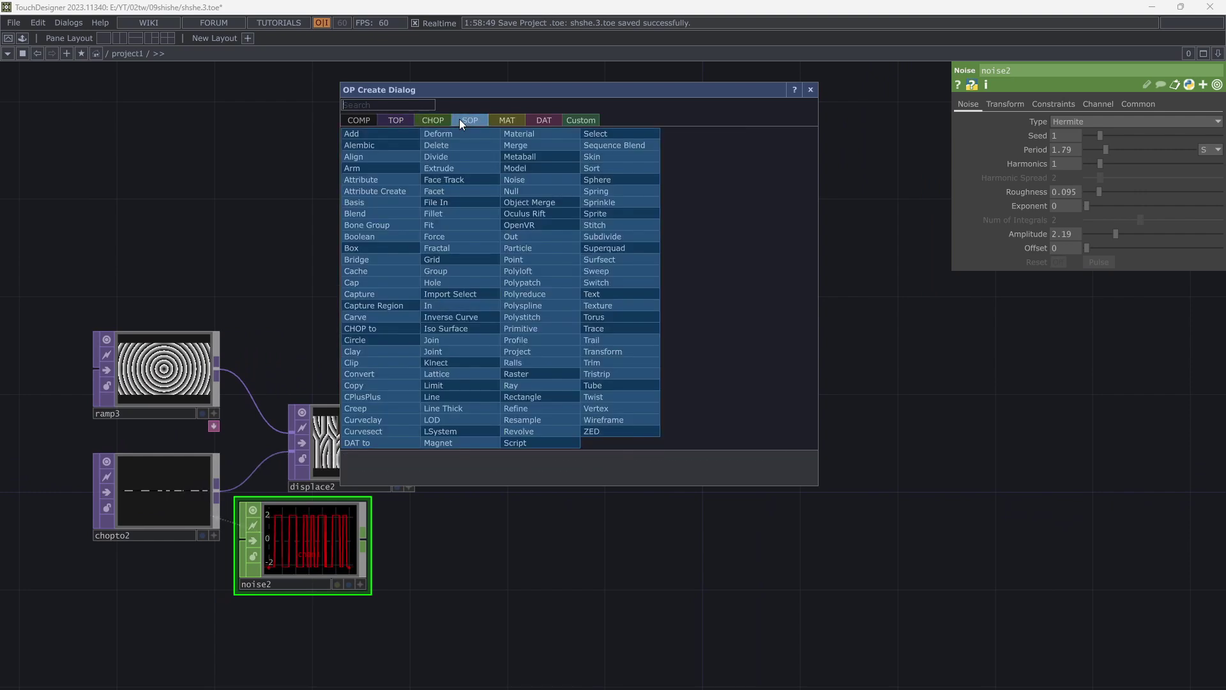
{"action": "left_click", "coordinate": [600, 179]}
{"action": "left_click", "coordinate": [558, 262]}
{"action": "scroll", "coordinate": [577, 264], "scroll_direction": "up", "scroll_amount": 5}
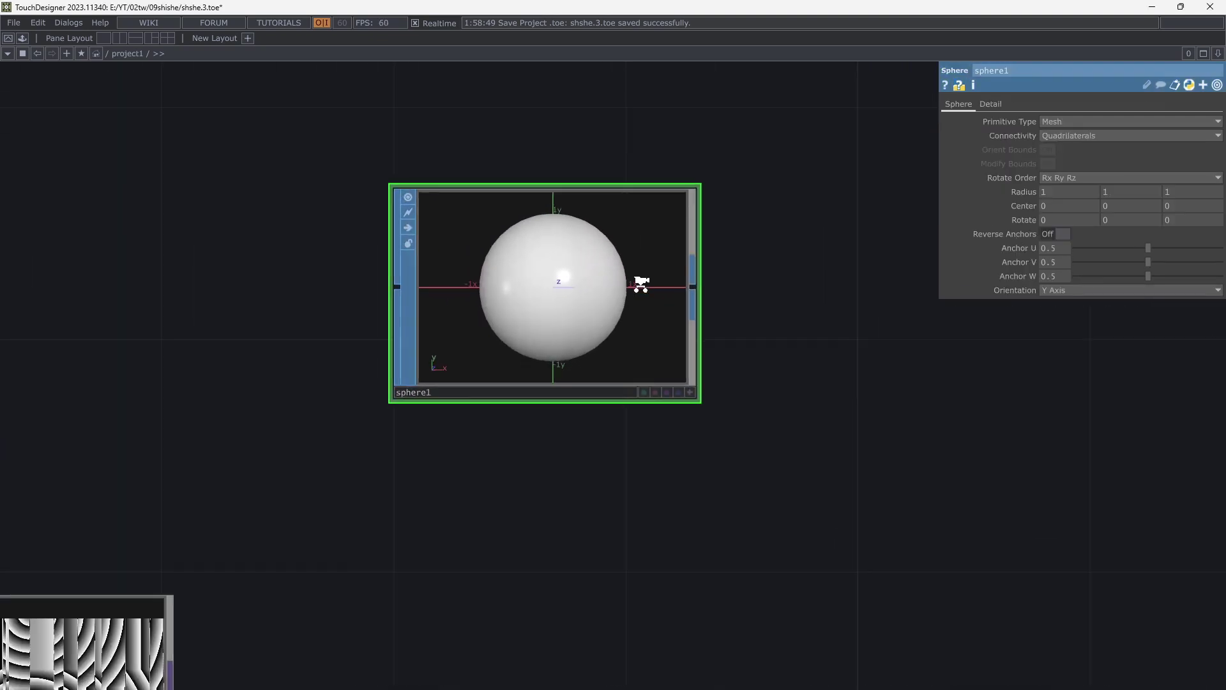
Set sphere1's primitive type to Polygon with a detail frequency of 2.
{"action": "scroll", "coordinate": [640, 283], "scroll_direction": "down", "scroll_amount": 2}
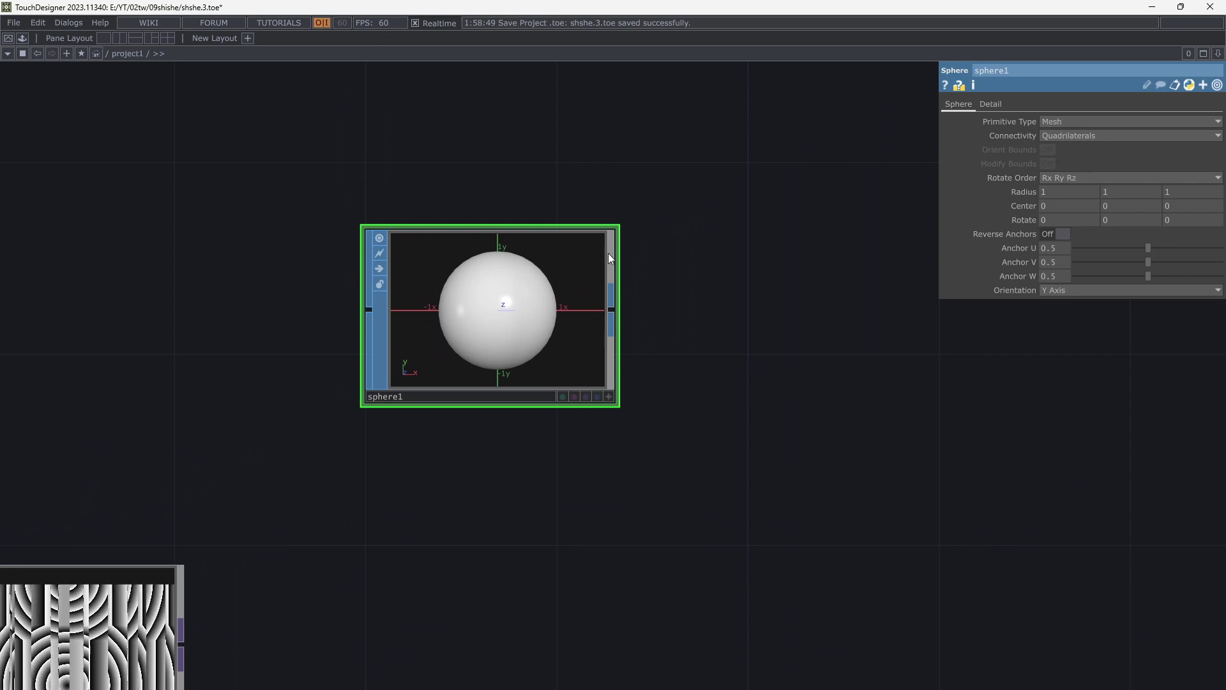
{"action": "left_click", "coordinate": [1046, 124]}
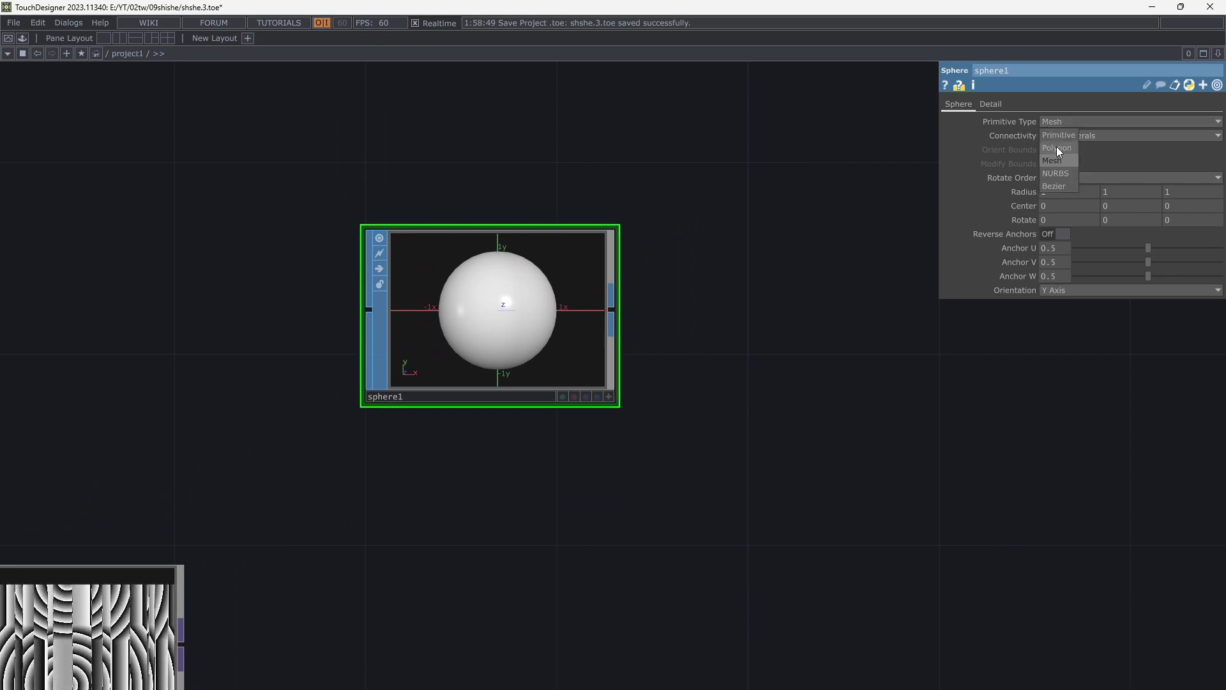
{"action": "left_click", "coordinate": [1055, 147]}
{"action": "left_click", "coordinate": [991, 104]}
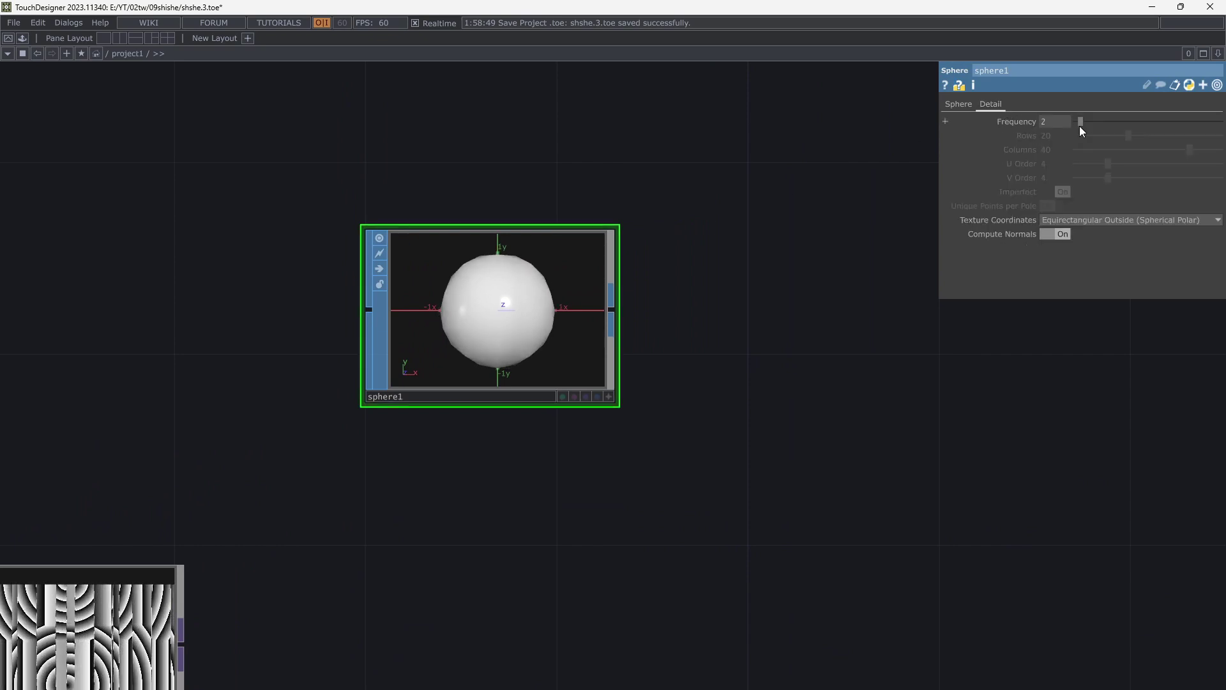
{"action": "left_click_drag", "start_coordinate": [1079, 125], "coordinate": [1073, 125]}
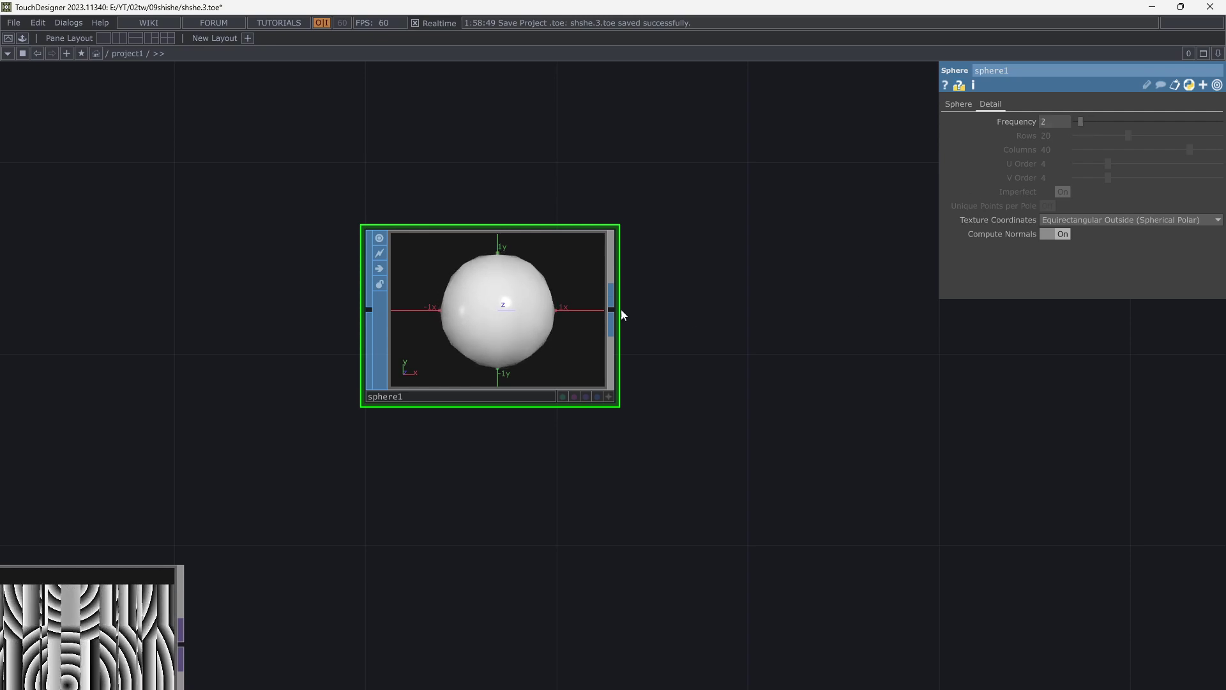
Duplicate sphere1 directly below it and connect both spheres as inputs to a new Boolean SOP.
{"action": "key", "text": "ctrl+v"}
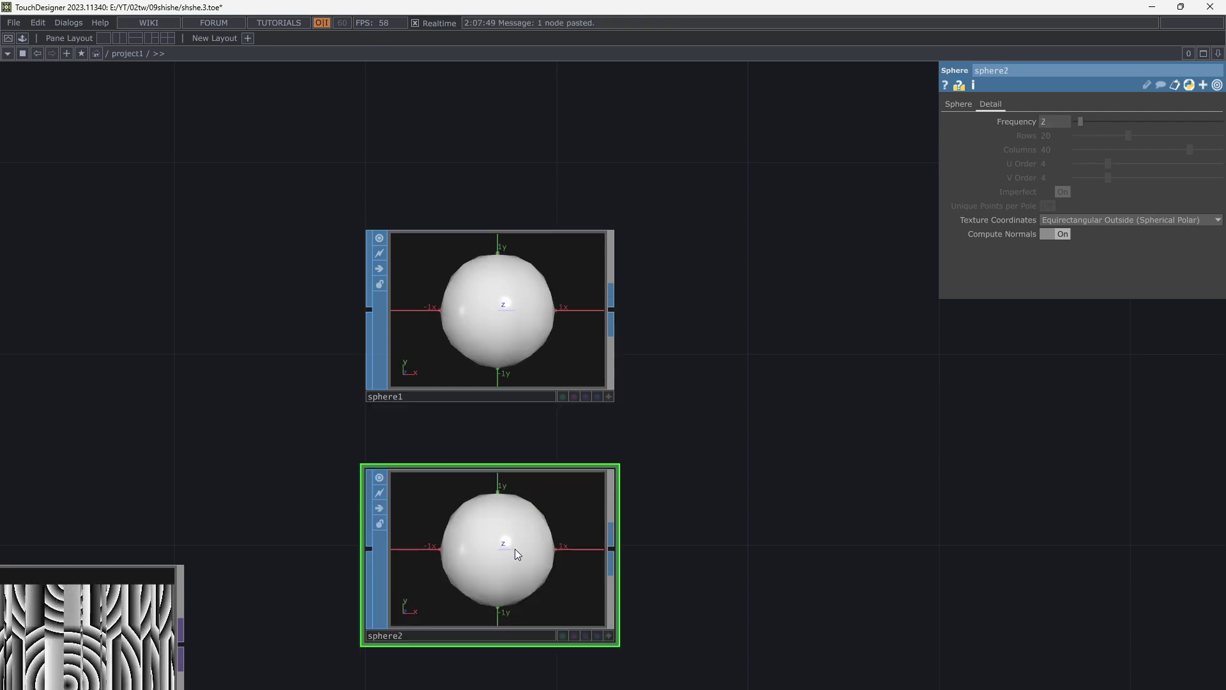
{"action": "left_click_drag", "start_coordinate": [739, 418], "coordinate": [683, 426]}
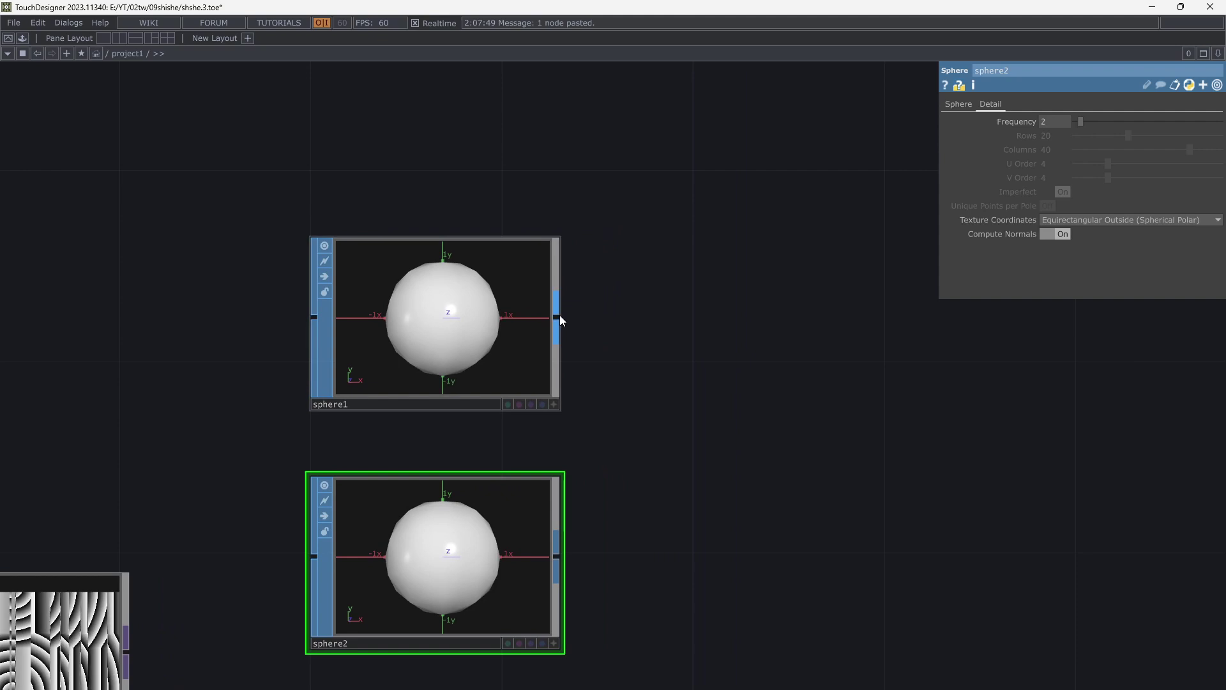
{"action": "left_click", "coordinate": [560, 319]}
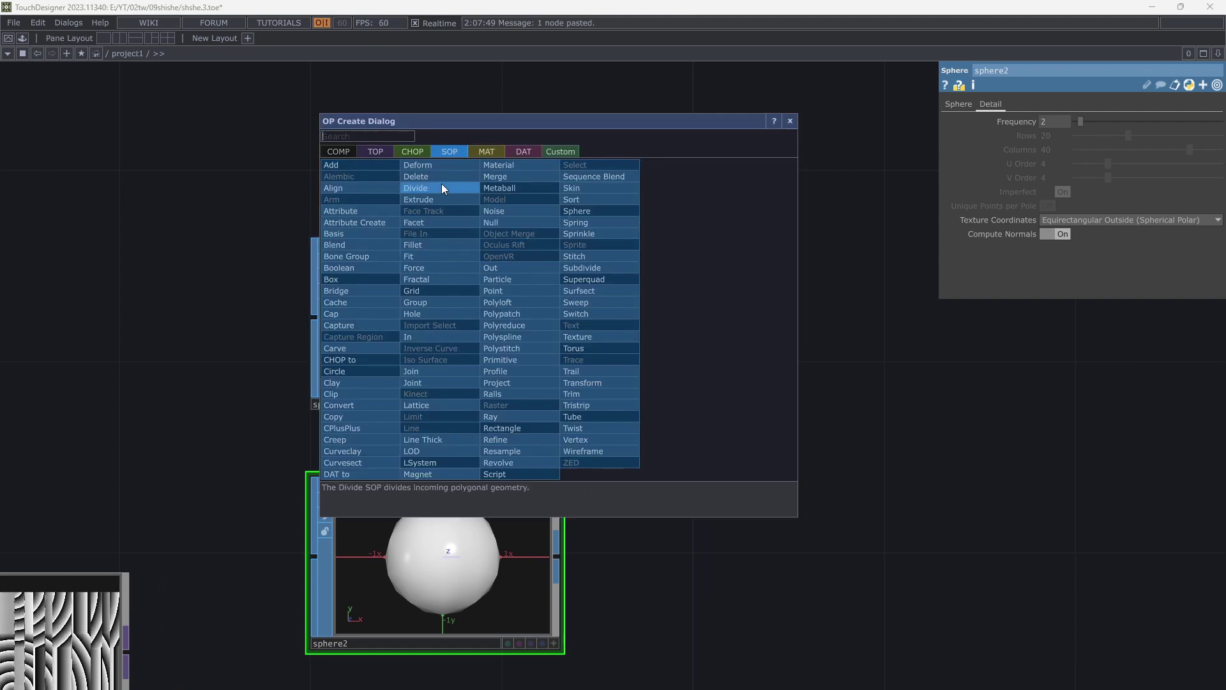
{"action": "left_click", "coordinate": [358, 270]}
{"action": "left_click", "coordinate": [823, 373]}
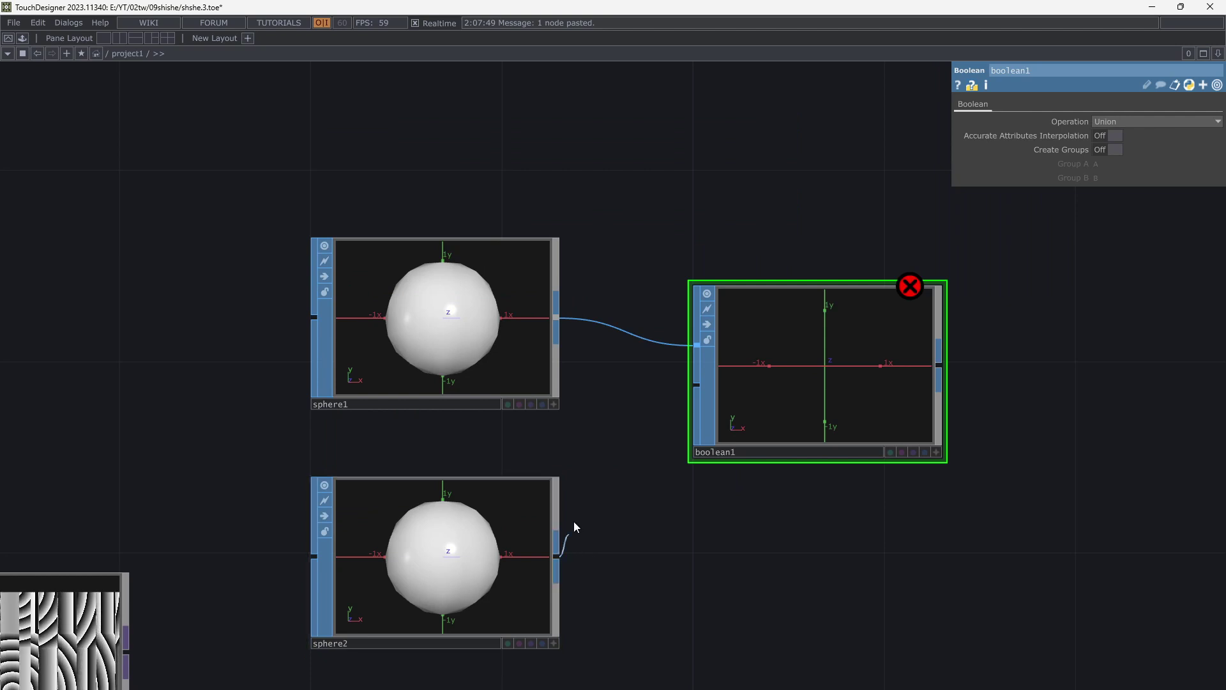
{"action": "left_click", "coordinate": [670, 393]}
{"action": "left_click_drag", "start_coordinate": [992, 354], "coordinate": [953, 334]}
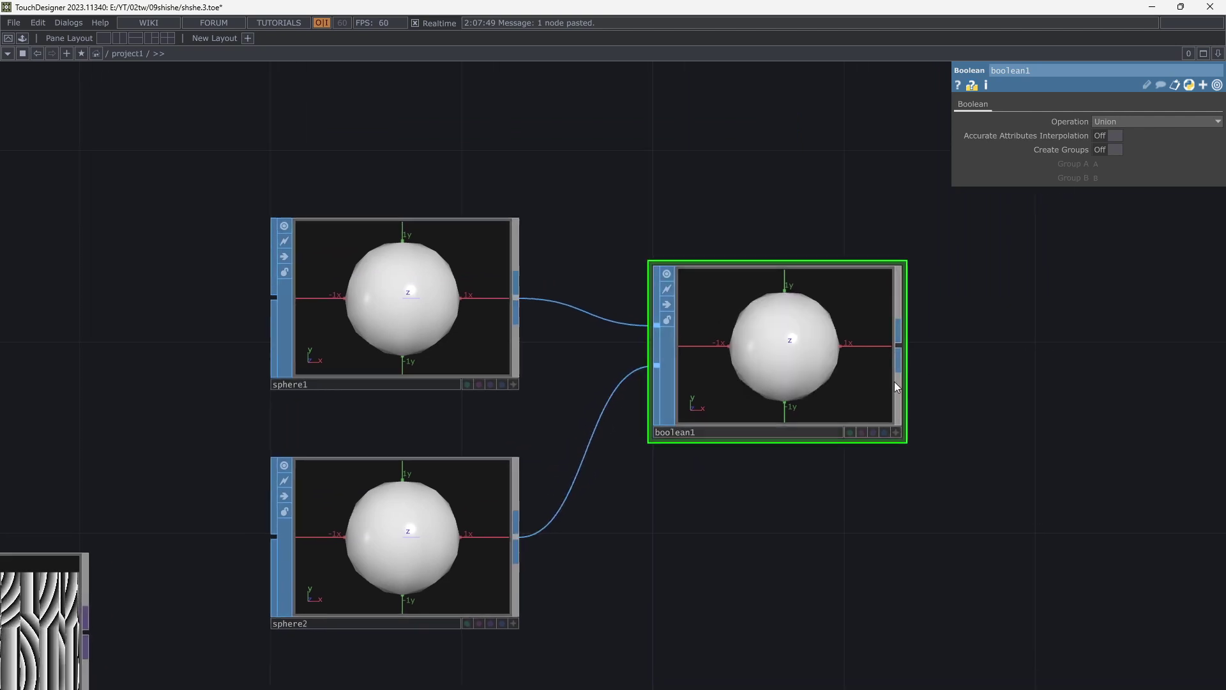
Raise sphere2's center to 0.4 on the Y axis.
{"action": "left_click", "coordinate": [517, 521]}
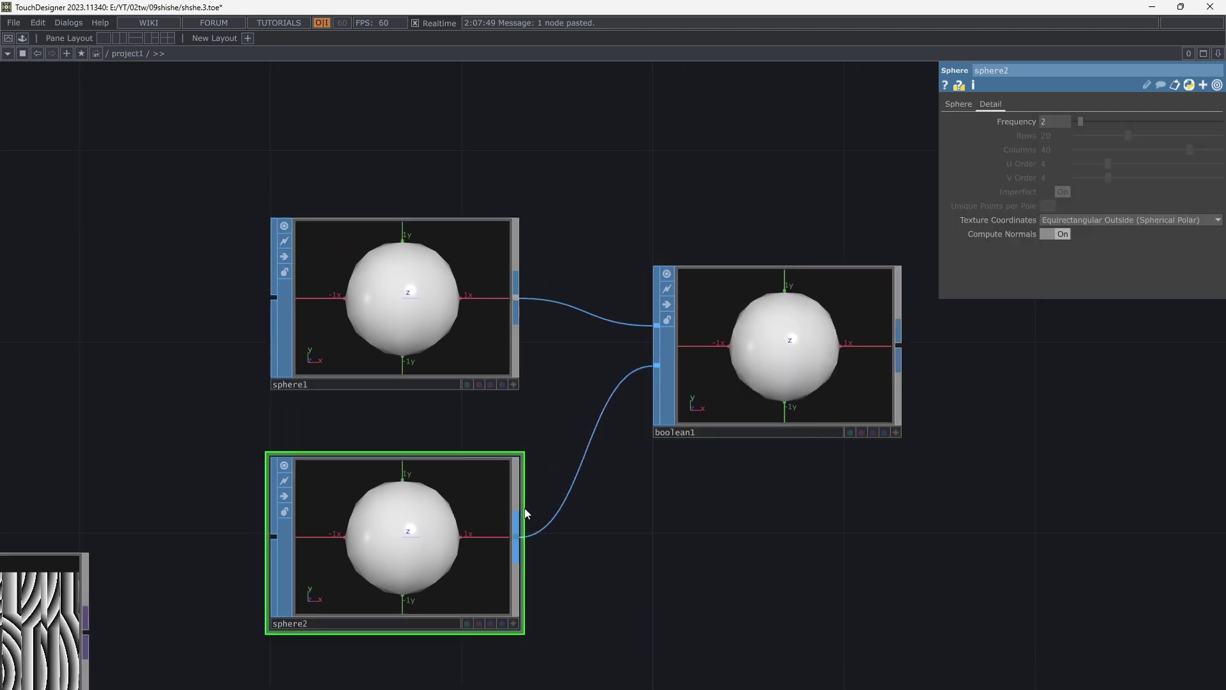
{"action": "left_click", "coordinate": [972, 106]}
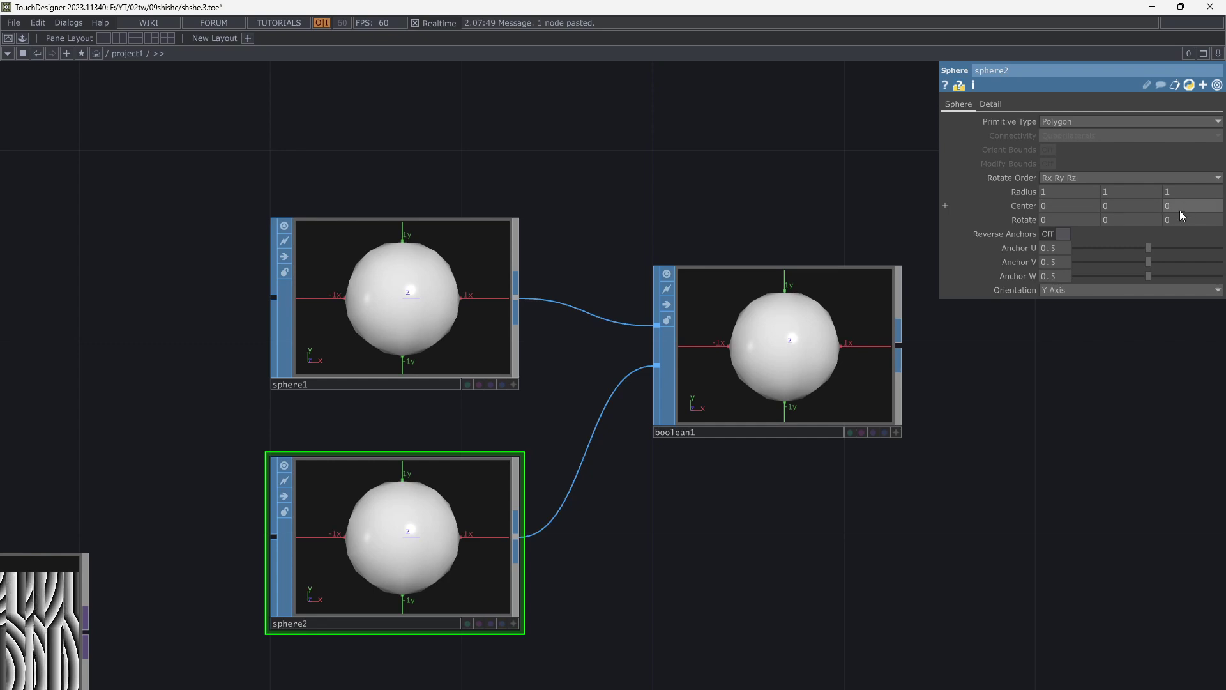
{"action": "middle_click_drag", "start_coordinate": [1182, 208], "coordinate": [1142, 181]}
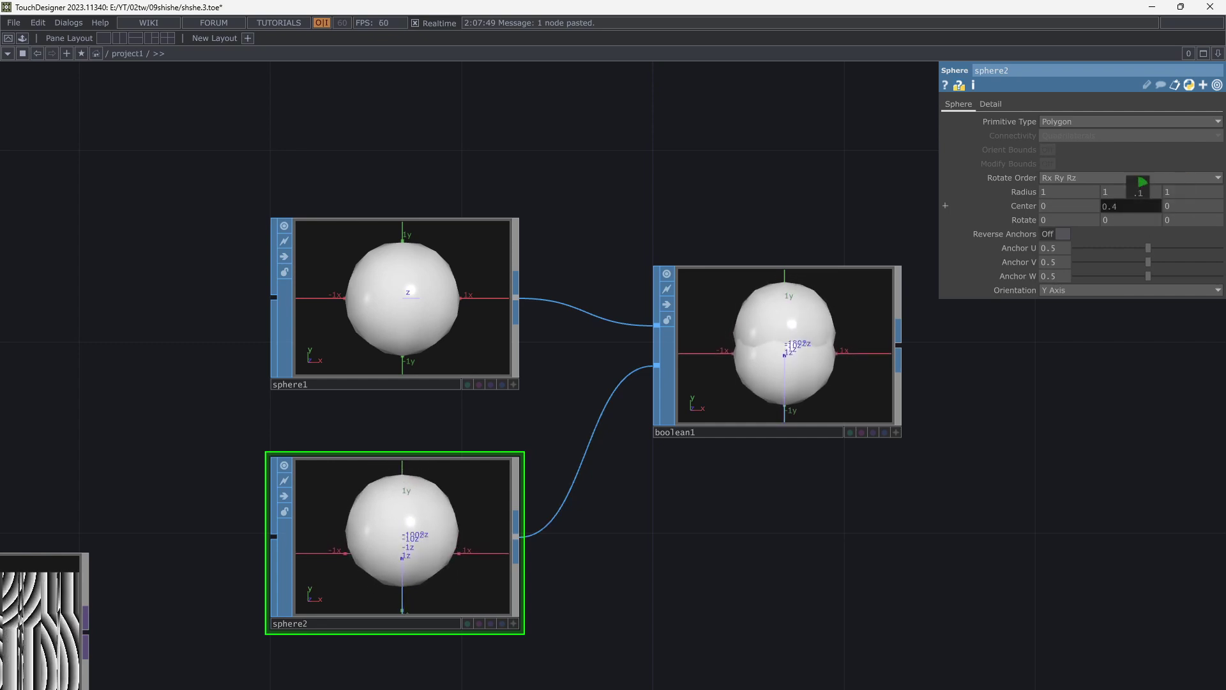
Set boolean1's operation to A minus B and orbit its viewer to inspect the cut sphere from above.
{"action": "left_click", "coordinate": [866, 324]}
{"action": "scroll", "coordinate": [863, 338], "scroll_direction": "up", "scroll_amount": 5}
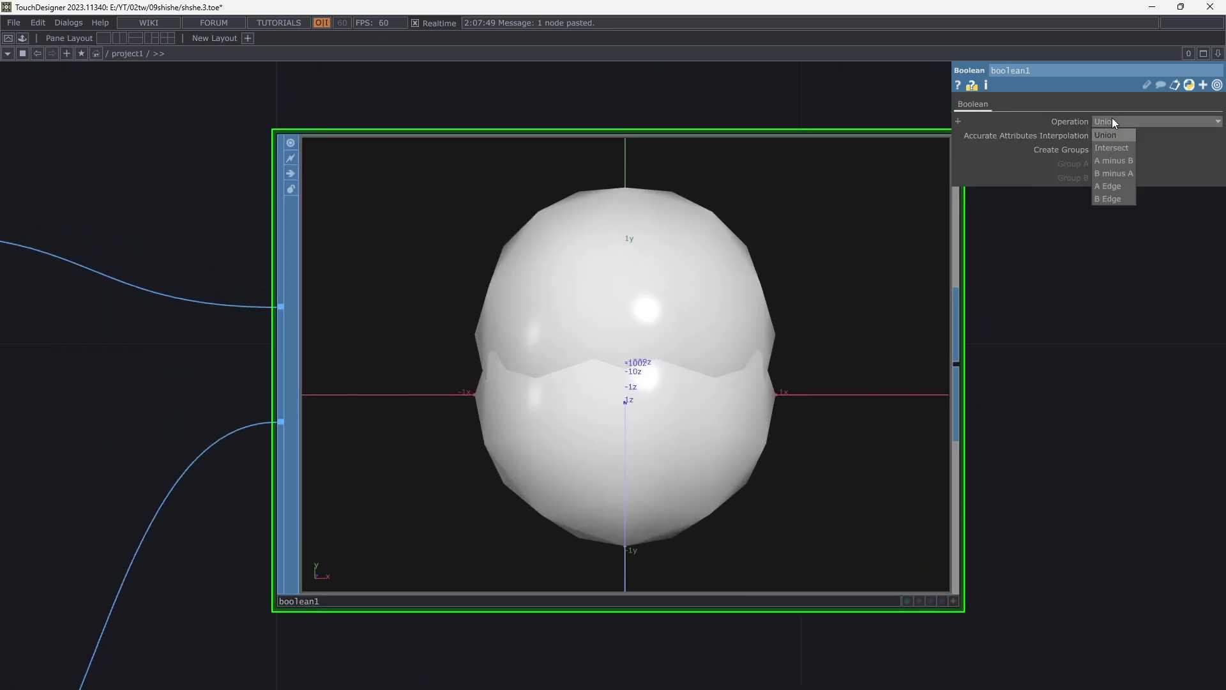
{"action": "left_click", "coordinate": [1112, 160]}
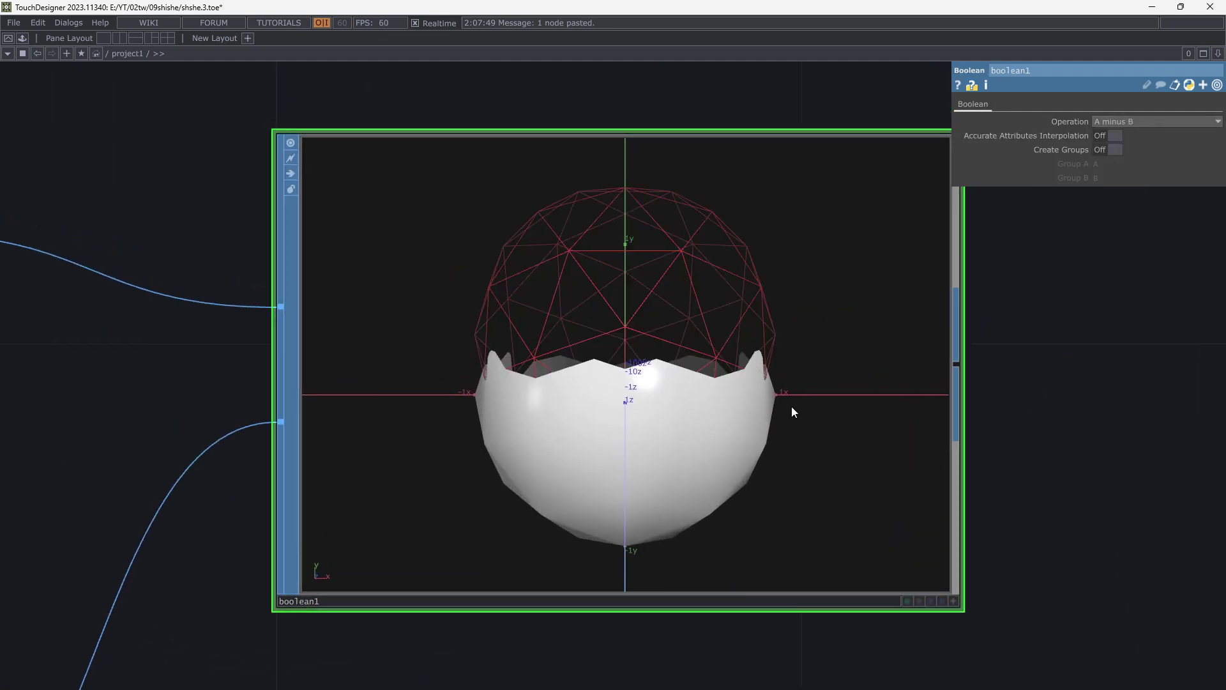
{"action": "left_click", "coordinate": [952, 599]}
{"action": "mouse_move", "coordinate": [684, 424]}
{"action": "left_mouse_down"}
{"action": "mouse_move", "coordinate": [676, 410]}
{"action": "mouse_move", "coordinate": [717, 424]}
{"action": "mouse_move", "coordinate": [773, 416]}
{"action": "mouse_move", "coordinate": [681, 415]}
{"action": "left_mouse_up"}
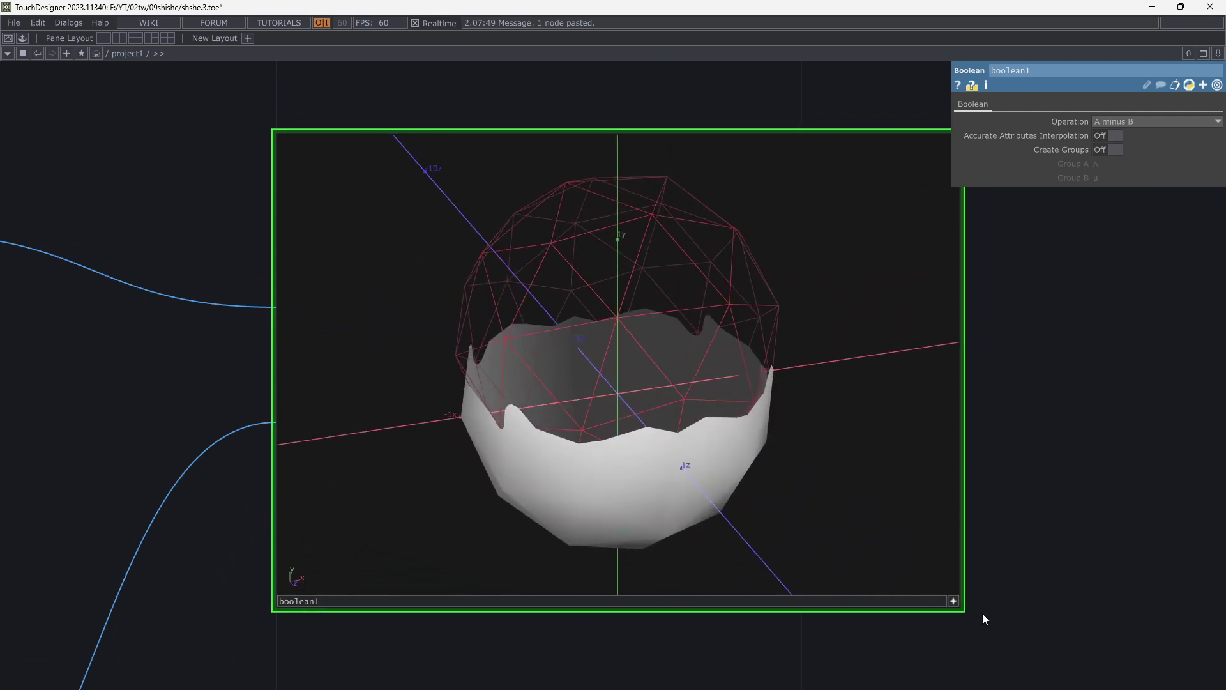
{"action": "left_click", "coordinate": [954, 602]}
{"action": "scroll", "coordinate": [1056, 416], "scroll_direction": "down", "scroll_amount": 5}
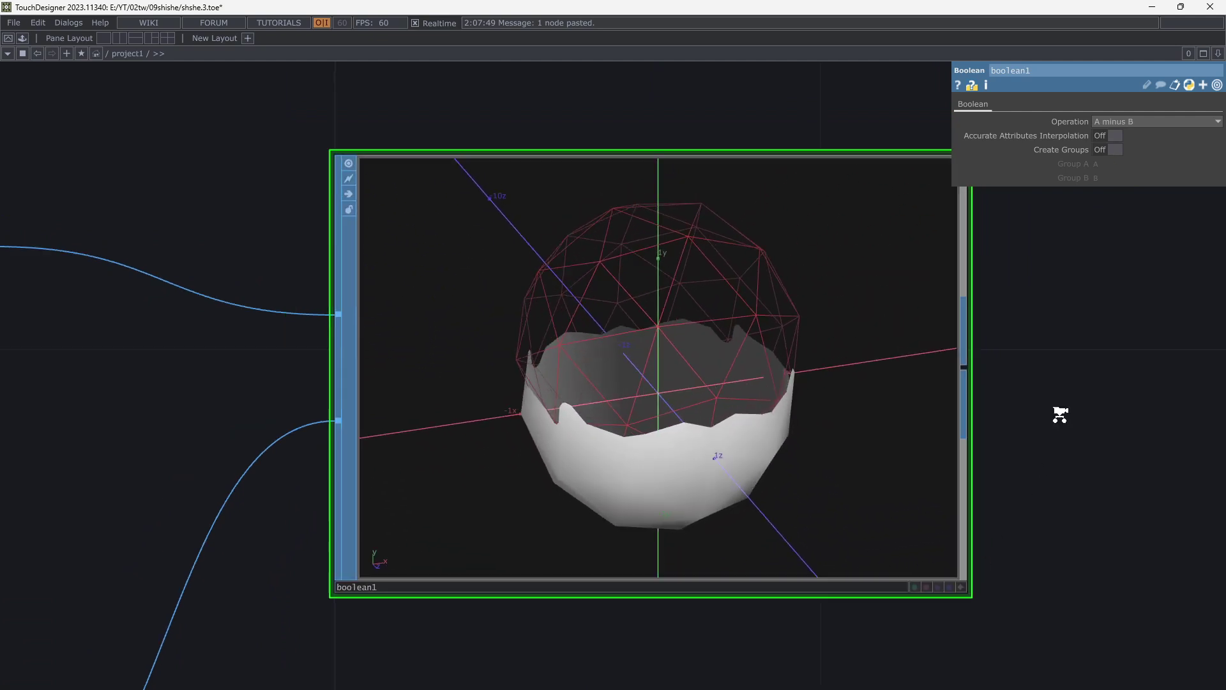
Enlarge sphere2's radius to 1.22 on all three axes so it cuts deeper into the other sphere.
{"action": "left_click_drag", "start_coordinate": [1055, 388], "coordinate": [1018, 322]}
{"action": "left_click_drag", "start_coordinate": [906, 519], "coordinate": [913, 430]}
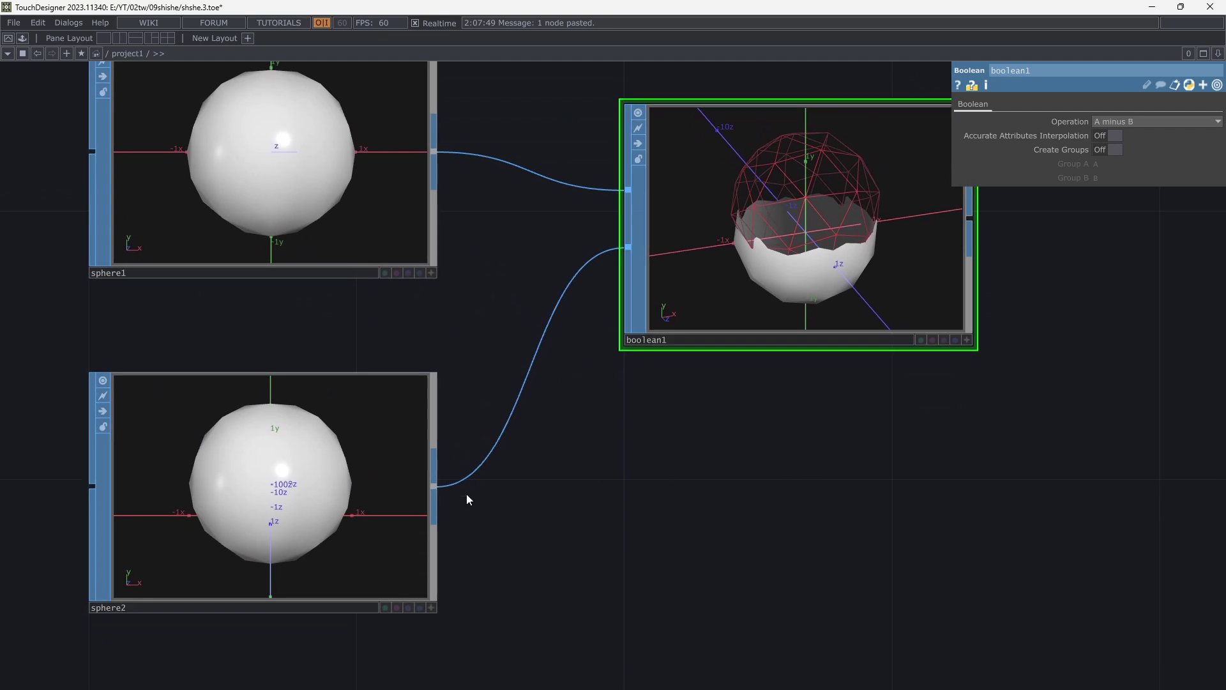
{"action": "left_click", "coordinate": [416, 499]}
{"action": "left_click_drag", "start_coordinate": [698, 513], "coordinate": [640, 592]}
{"action": "scroll", "coordinate": [761, 325], "scroll_direction": "up", "scroll_amount": 3}
{"action": "left_click_drag", "start_coordinate": [1094, 412], "coordinate": [1049, 470]}
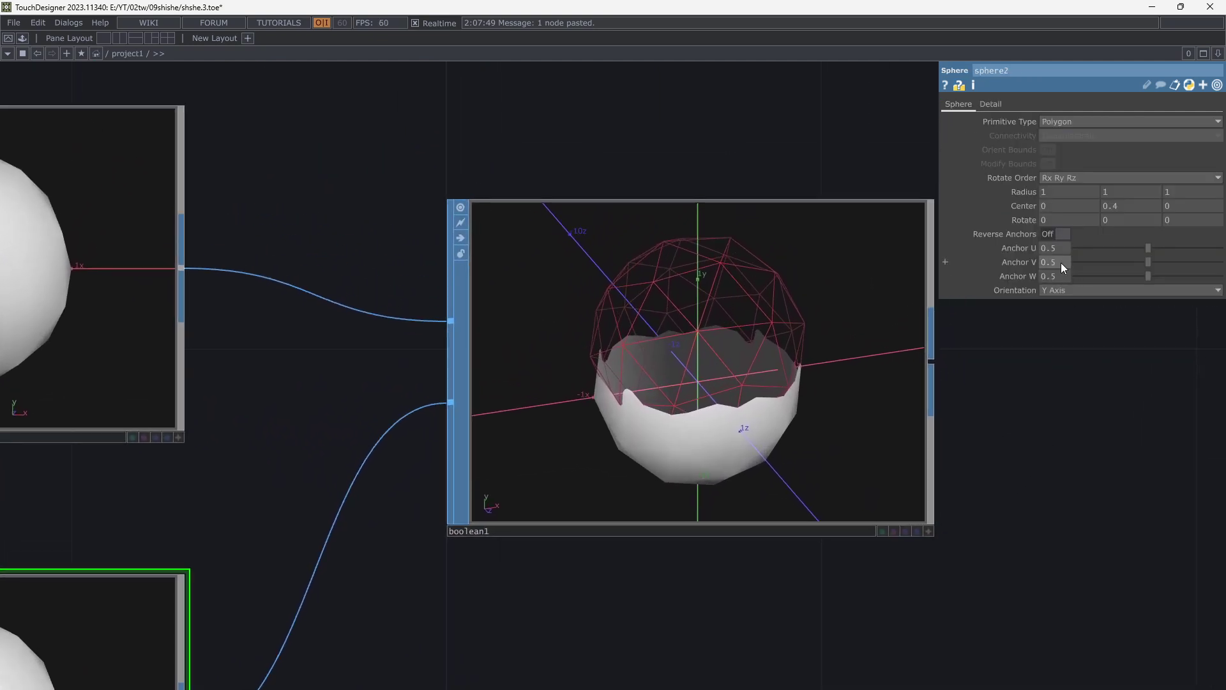
{"action": "mouse_move", "coordinate": [1032, 194]}
{"action": "middle_mouse_down"}
{"action": "mouse_move", "coordinate": [1029, 178]}
{"action": "mouse_move", "coordinate": [1063, 179]}
{"action": "mouse_move", "coordinate": [1042, 172]}
{"action": "middle_mouse_up"}
{"action": "scroll", "coordinate": [910, 459], "scroll_direction": "up", "scroll_amount": 5}
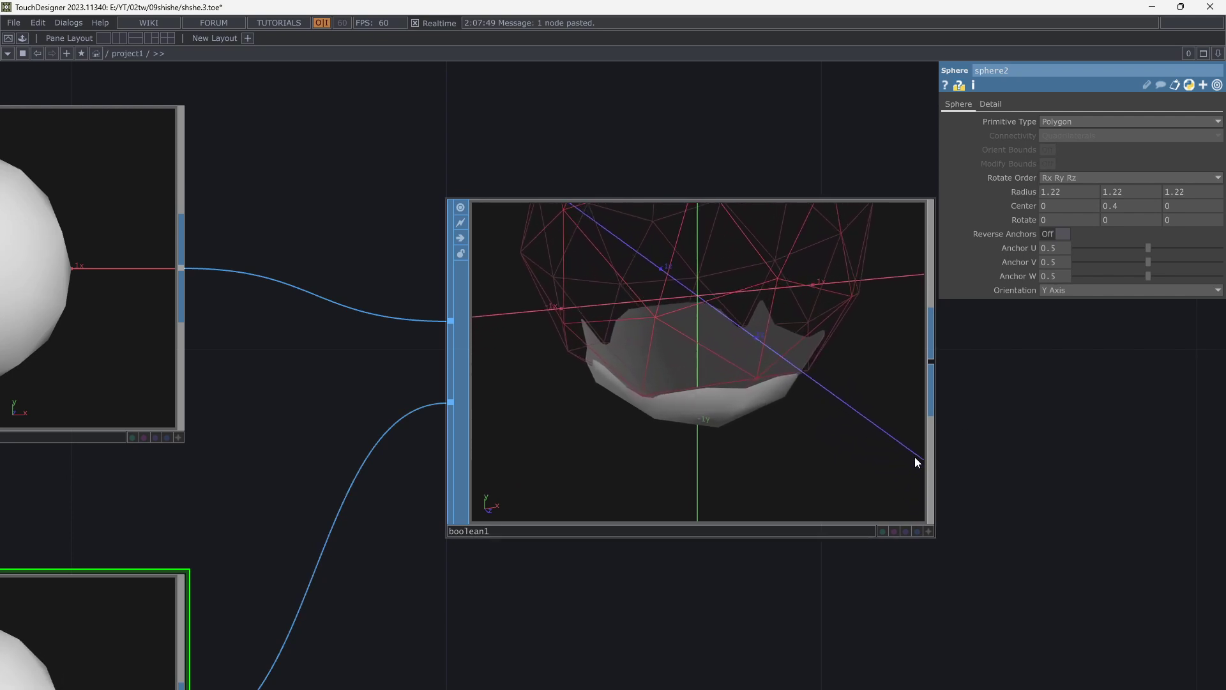
Add a Null SOP after boolean1, placed well to its right with free space between the two nodes.
{"action": "scroll", "coordinate": [888, 422], "scroll_direction": "down", "scroll_amount": 5}
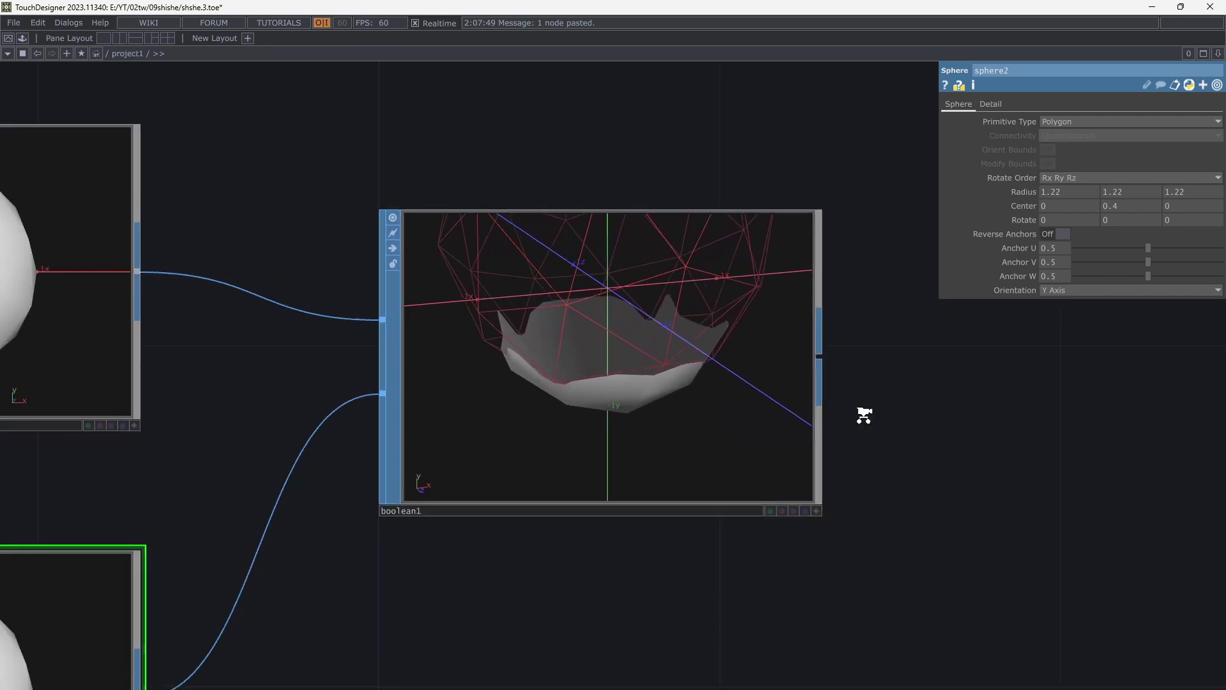
{"action": "left_click_drag", "start_coordinate": [863, 427], "coordinate": [786, 443]}
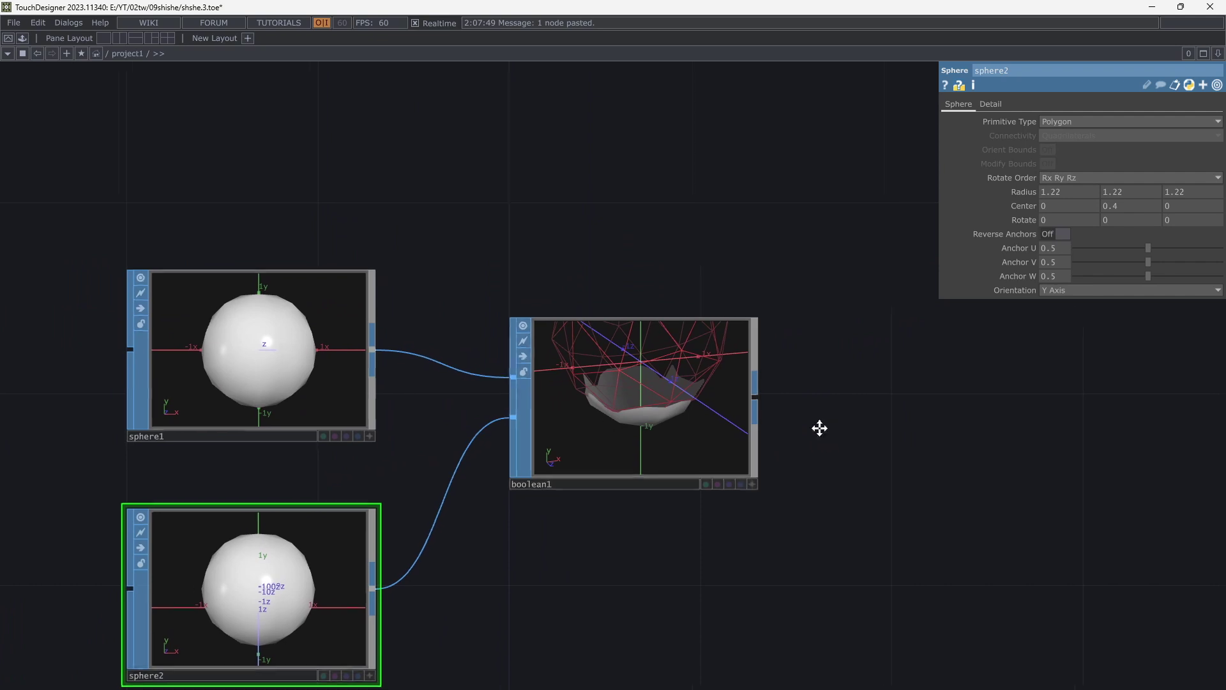
{"action": "right_click", "coordinate": [735, 397]}
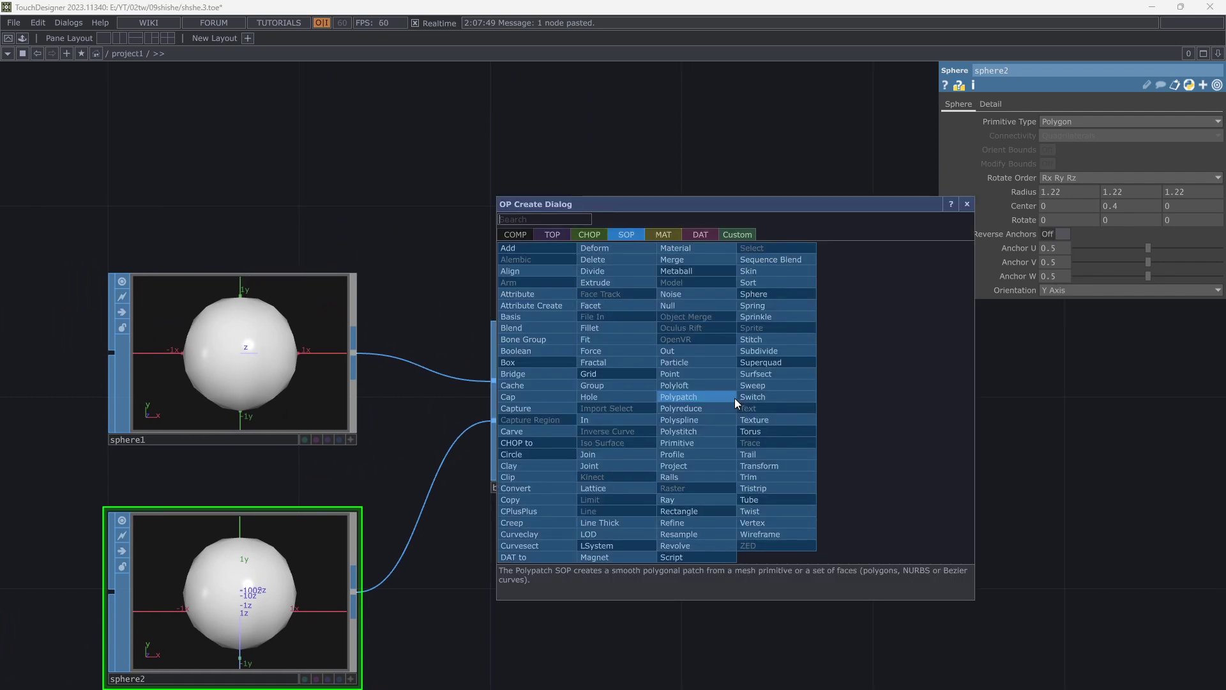
{"action": "type", "text": "mi"}
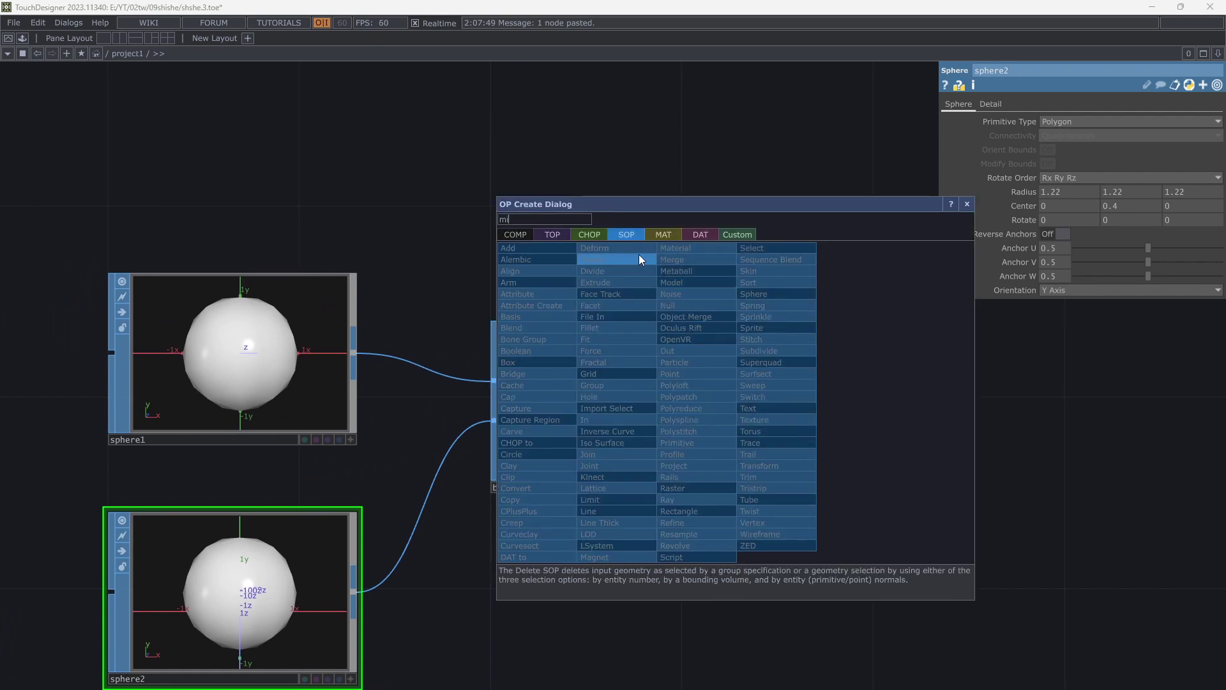
{"action": "left_click", "coordinate": [671, 306]}
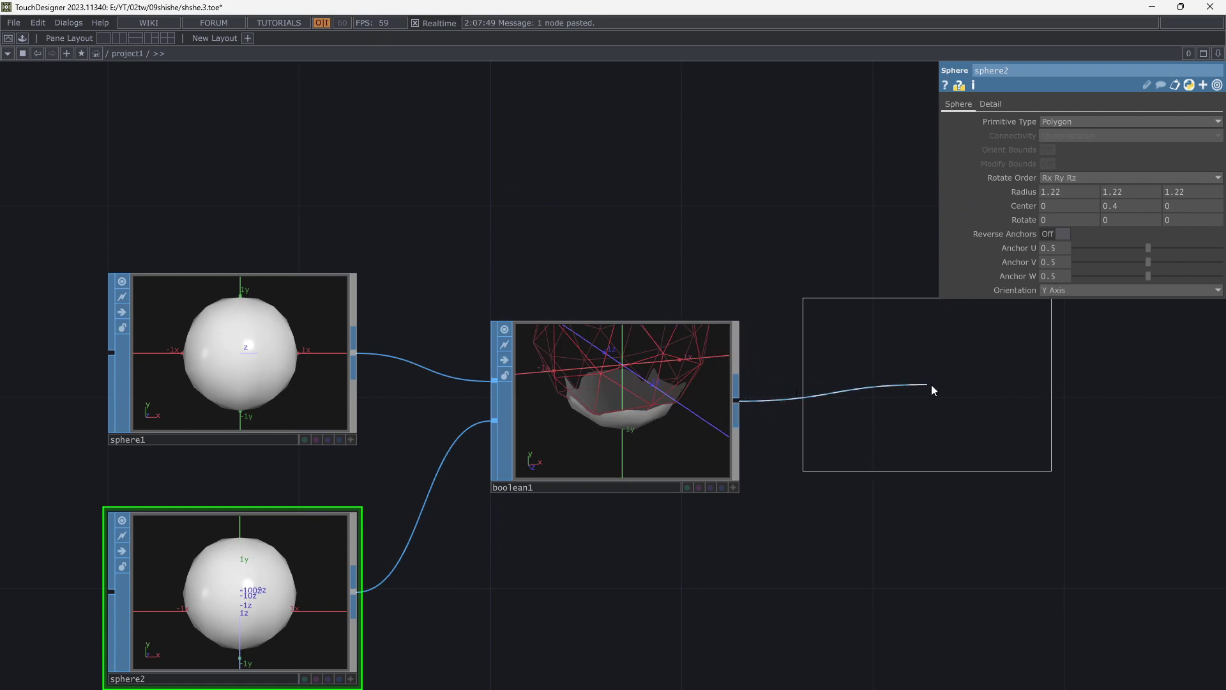
{"action": "left_click", "coordinate": [951, 409]}
{"action": "scroll", "coordinate": [685, 507], "scroll_direction": "down", "scroll_amount": 3}
{"action": "left_click_drag", "start_coordinate": [1006, 555], "coordinate": [532, 499]}
{"action": "left_click_drag", "start_coordinate": [454, 447], "coordinate": [757, 440]}
{"action": "left_click_drag", "start_coordinate": [912, 415], "coordinate": [854, 424]}
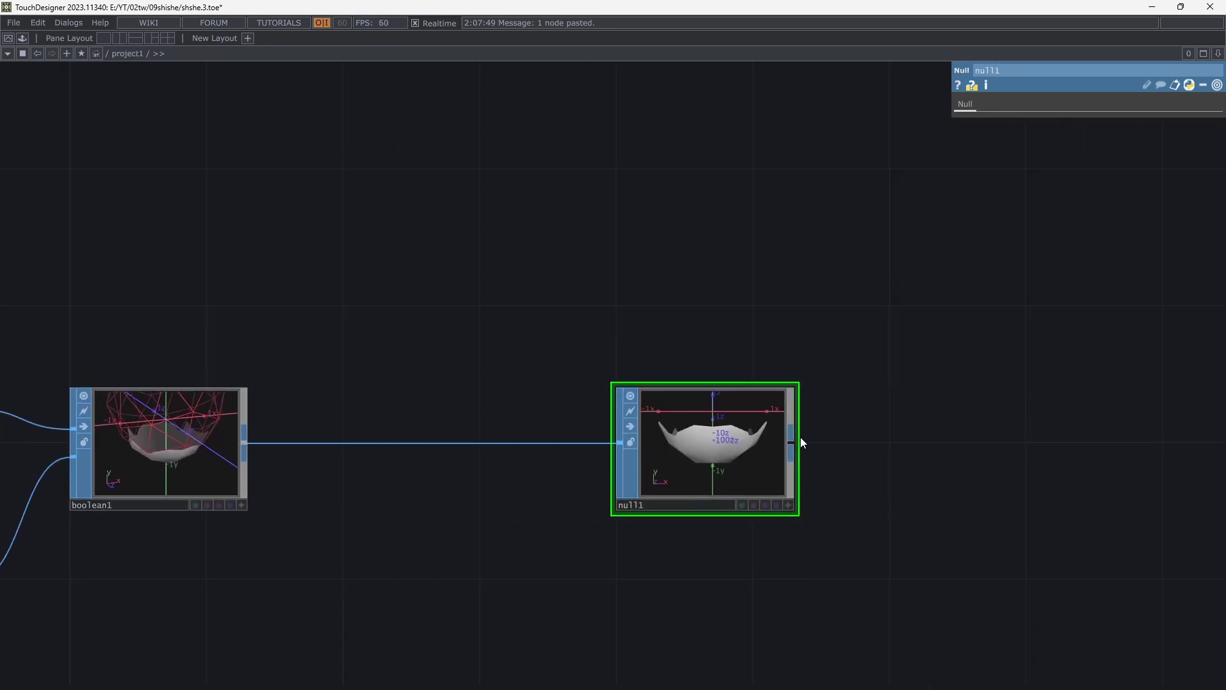
Add a Geometry COMP fed by null1's output and place it to the right of null1.
{"action": "right_click", "coordinate": [795, 438]}
{"action": "type", "text": "ge"}
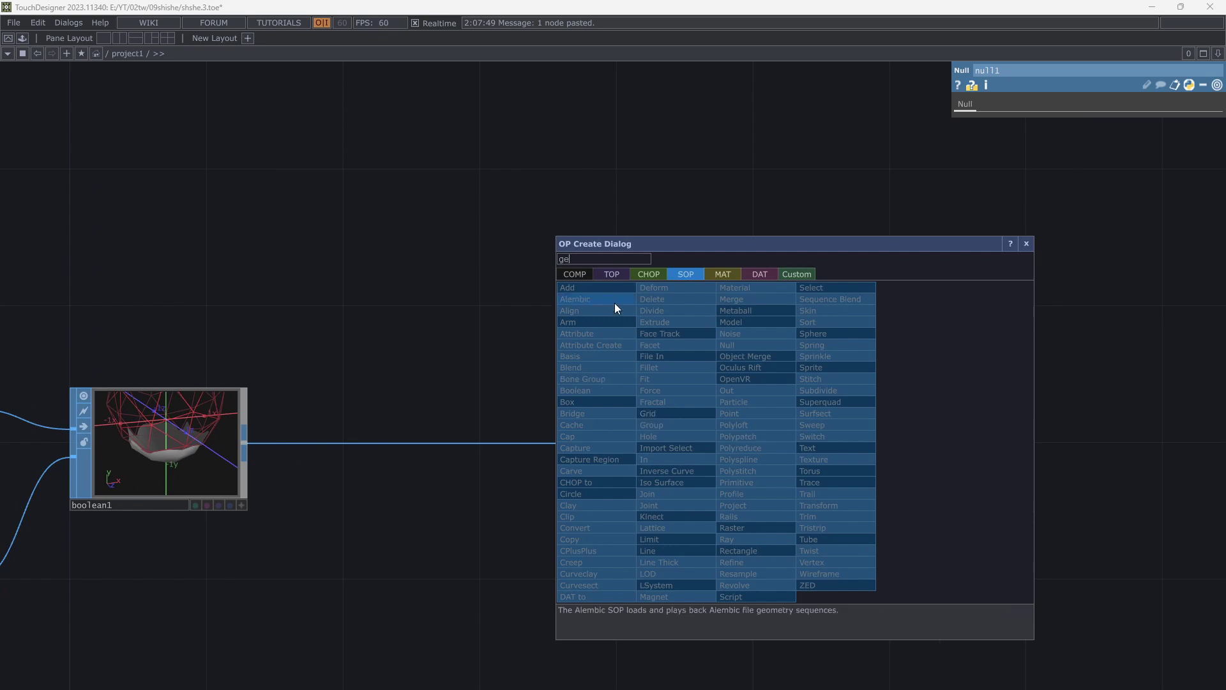
{"action": "left_click", "coordinate": [574, 274]}
{"action": "left_click", "coordinate": [586, 378]}
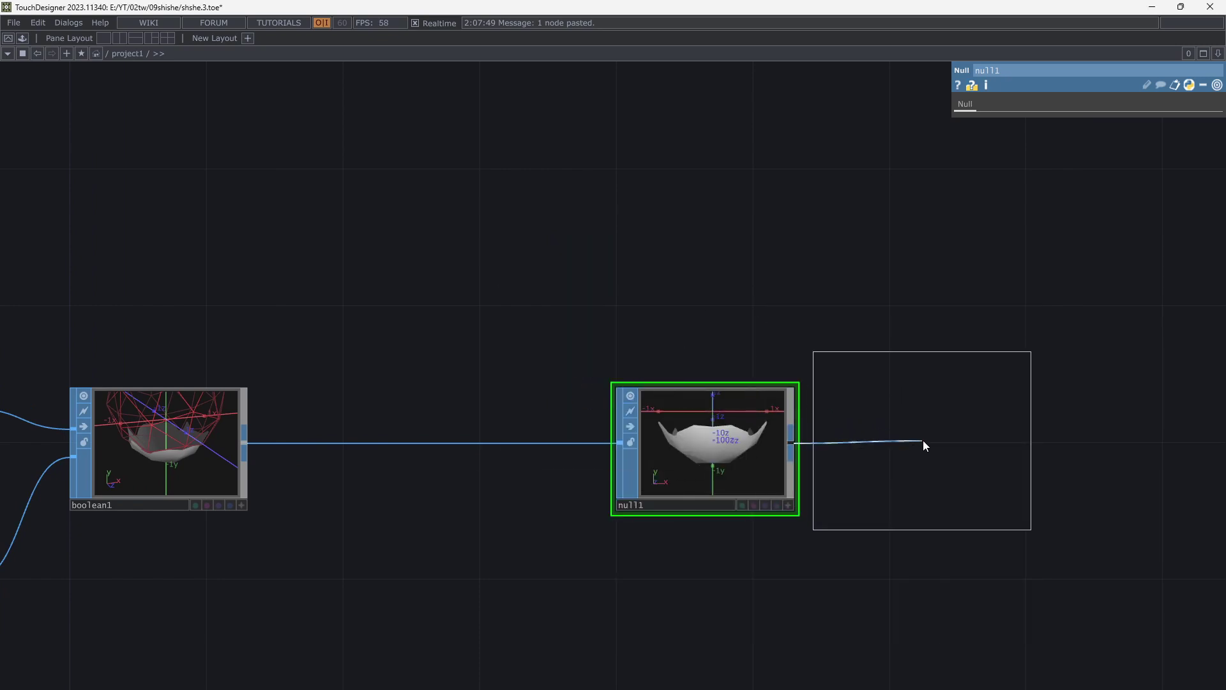
{"action": "left_click", "coordinate": [959, 456]}
Add a Light COMP above geo2 and a Camera COMP below it.
{"action": "left_click_drag", "start_coordinate": [883, 276], "coordinate": [603, 258]}
{"action": "key", "text": "Tab"}
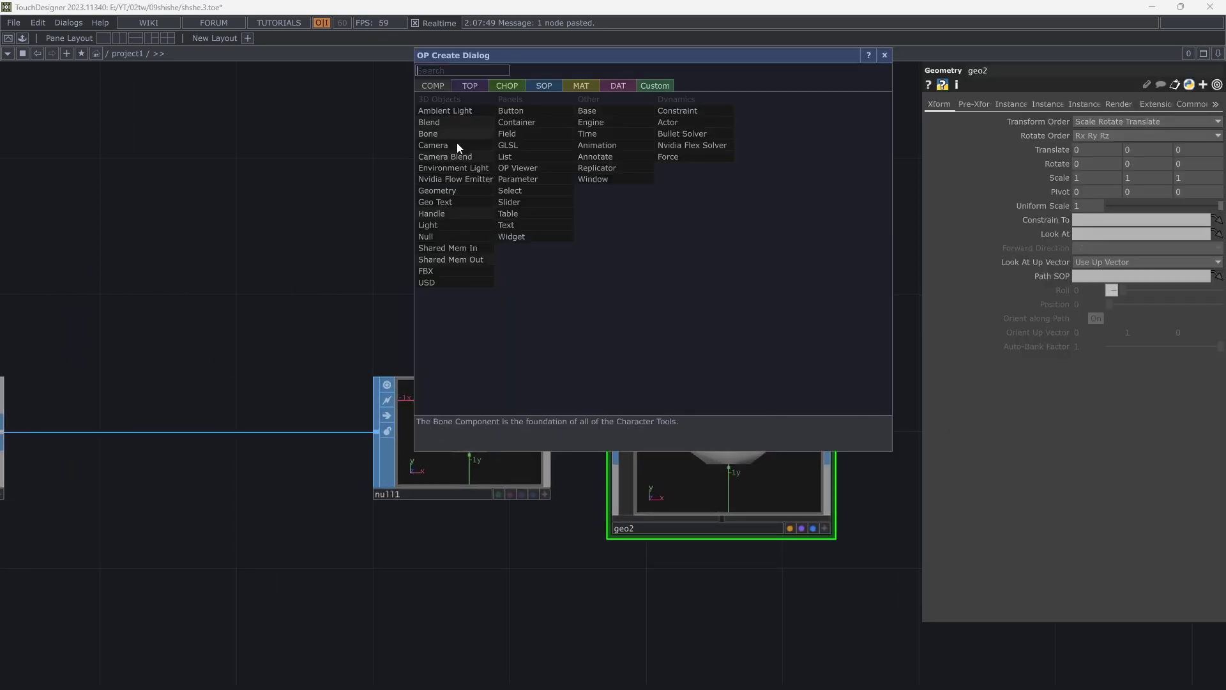
{"action": "left_click", "coordinate": [447, 227]}
{"action": "left_click", "coordinate": [686, 240]}
{"action": "left_click_drag", "start_coordinate": [880, 521], "coordinate": [797, 487]}
{"action": "key", "text": "Tab"}
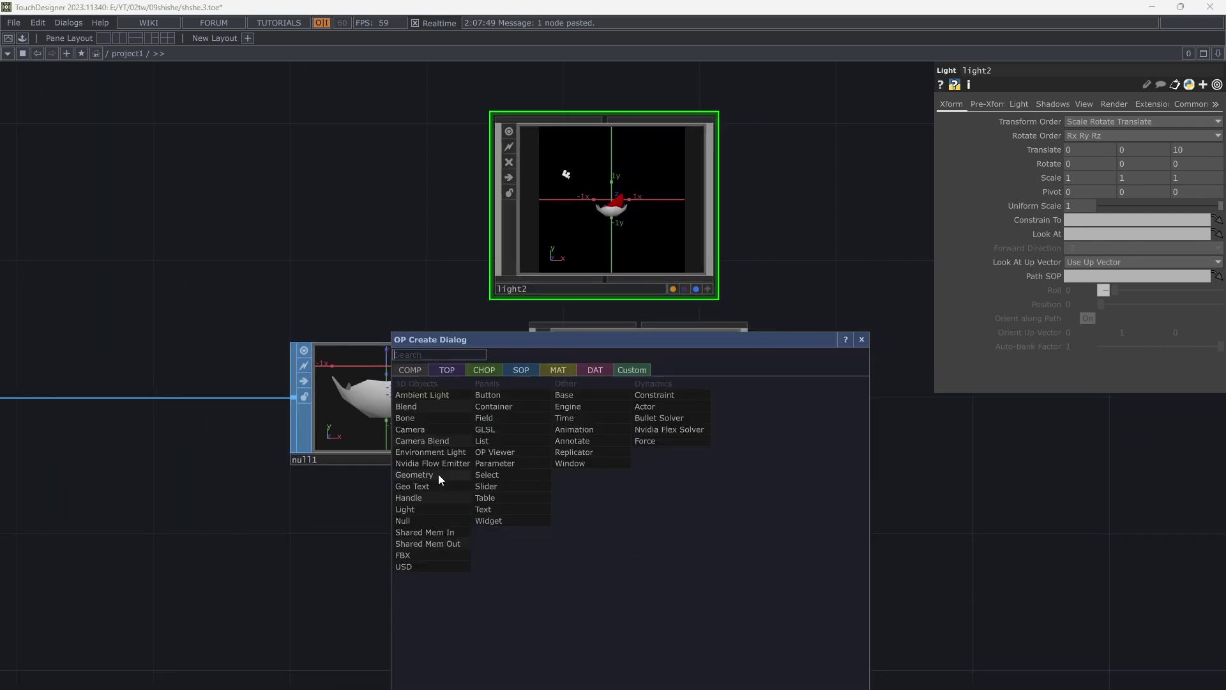
{"action": "left_click", "coordinate": [428, 430]}
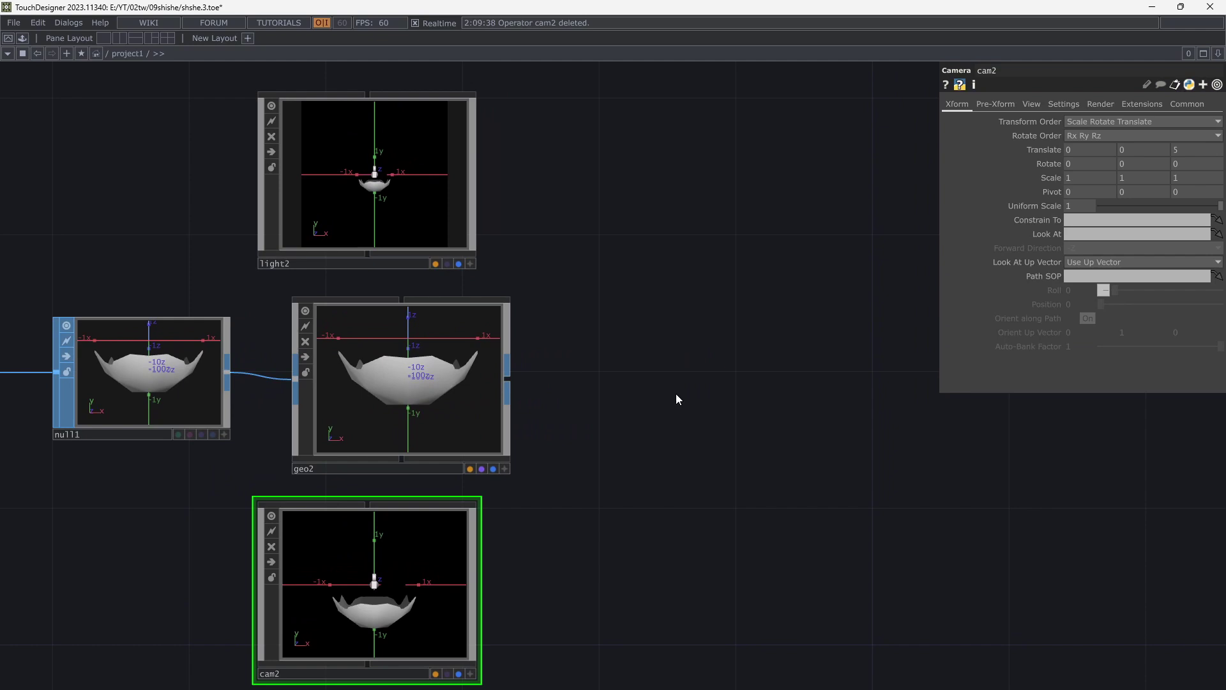
Add a Render TOP to the right of geo2.
{"action": "key", "text": "Tab"}
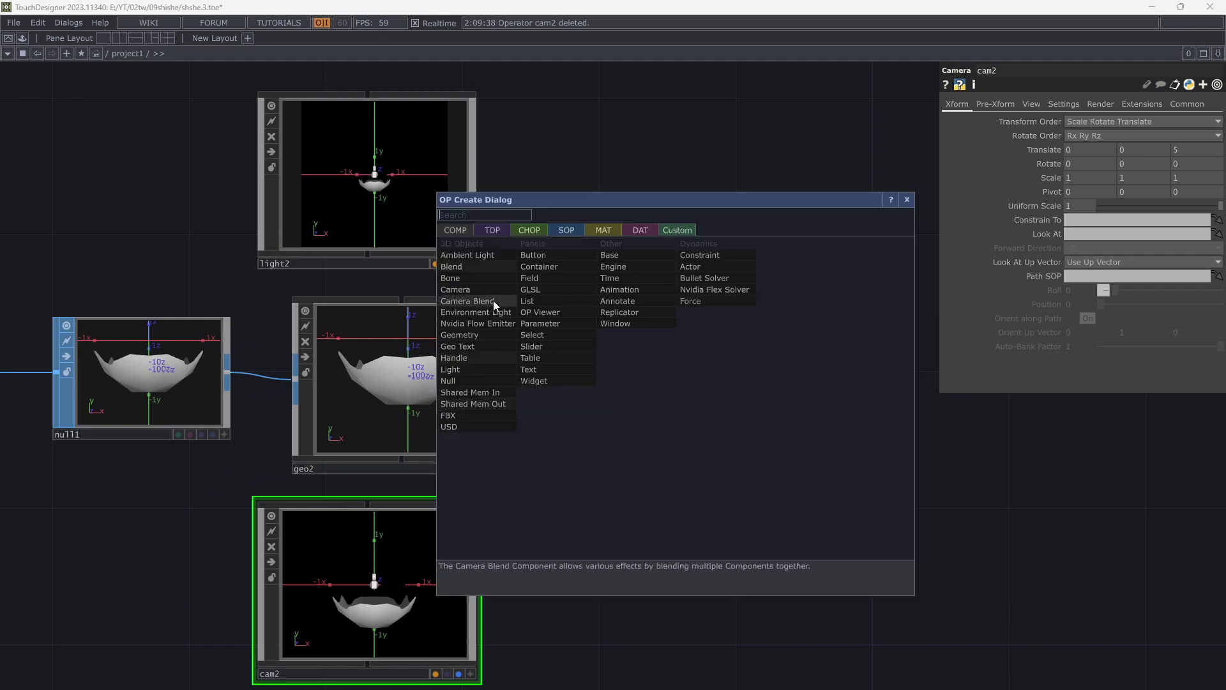
{"action": "left_click", "coordinate": [493, 231]}
{"action": "type", "text": "re"}
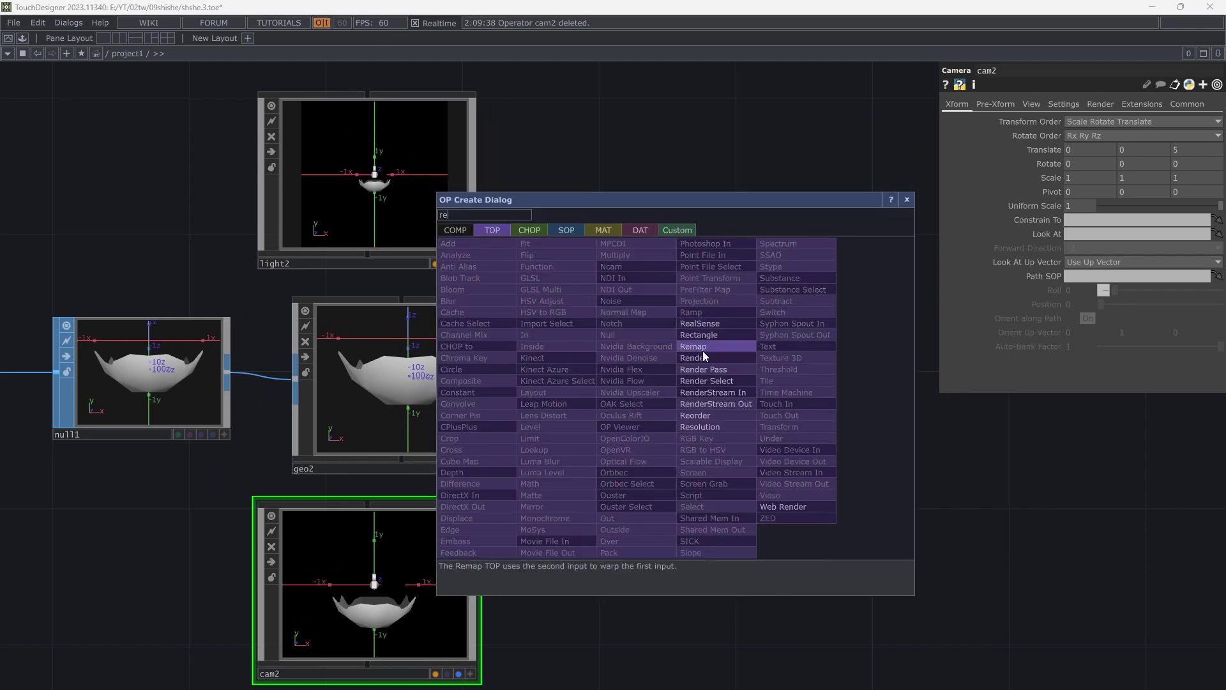
{"action": "left_click", "coordinate": [703, 358]}
{"action": "left_click", "coordinate": [702, 364]}
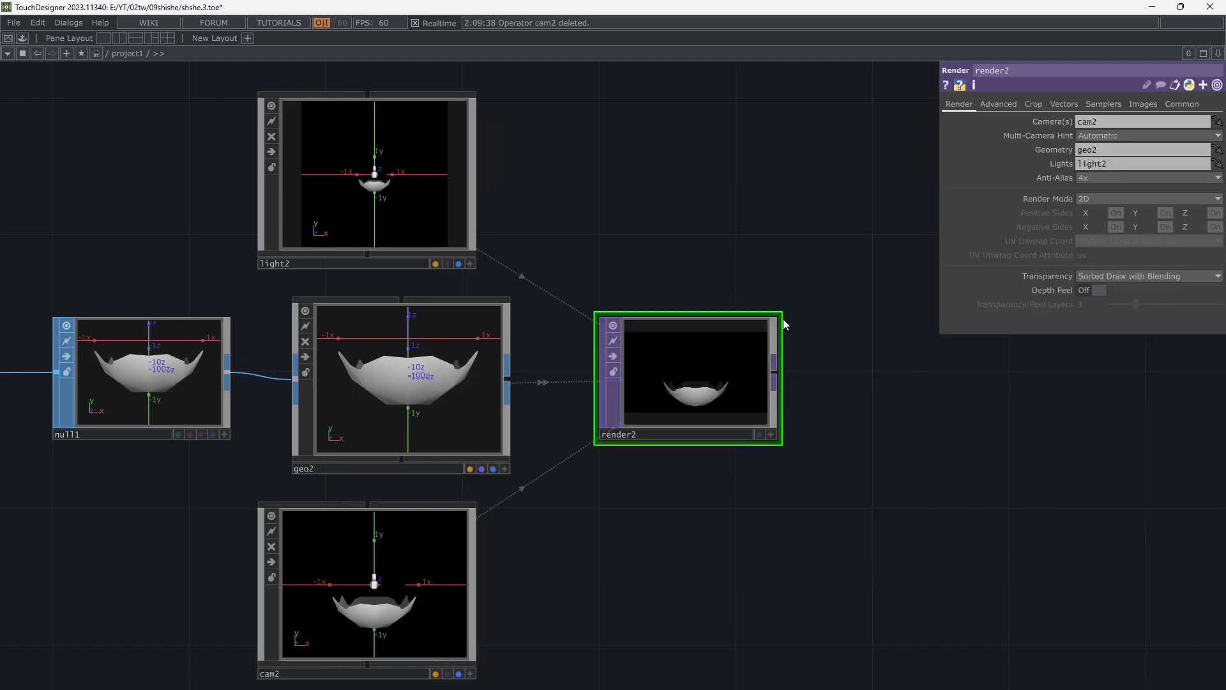
Orbit the view inside cam2 so that the bowl is rendered at an angle from above.
{"action": "scroll", "coordinate": [718, 402], "scroll_direction": "up", "scroll_amount": 5}
{"action": "scroll", "coordinate": [719, 414], "scroll_direction": "up", "scroll_amount": 2}
{"action": "scroll", "coordinate": [718, 414], "scroll_direction": "down", "scroll_amount": 8}
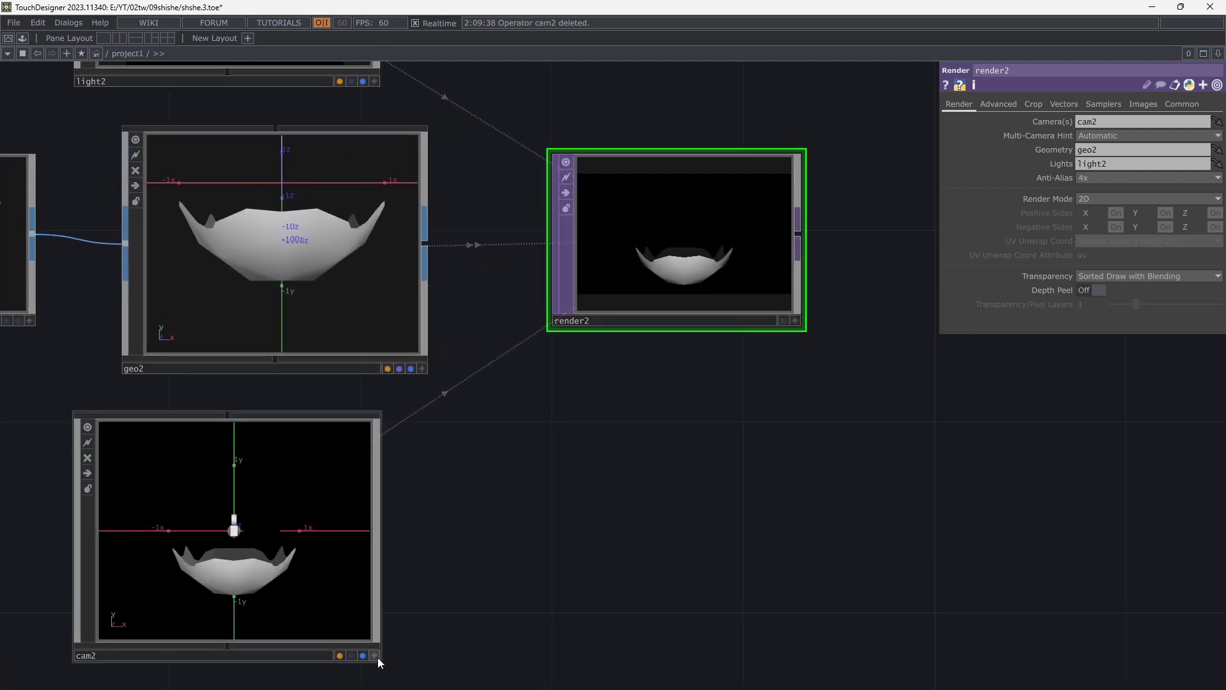
{"action": "left_click", "coordinate": [374, 656]}
{"action": "left_click_drag", "start_coordinate": [301, 533], "coordinate": [288, 541]}
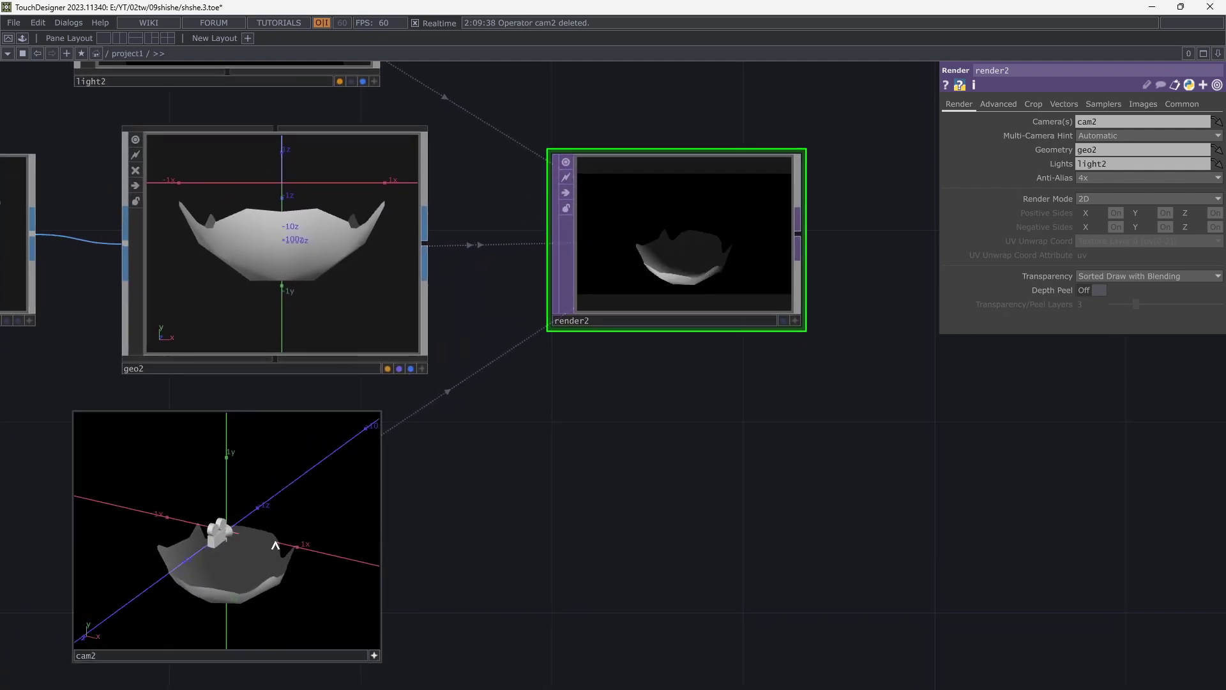
{"action": "left_click", "coordinate": [372, 654]}
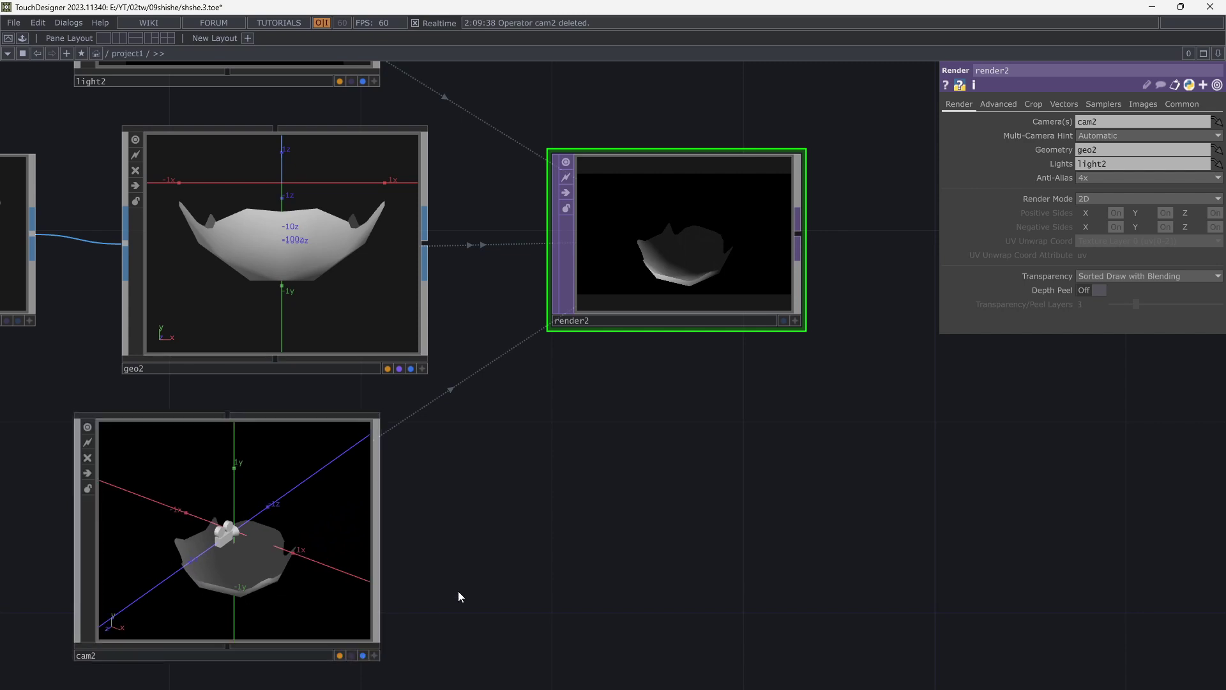
Add a Phong MAT and place it below null1, to the left of cam2.
{"action": "left_click_drag", "start_coordinate": [478, 573], "coordinate": [806, 435]}
{"action": "scroll", "coordinate": [741, 346], "scroll_direction": "down", "scroll_amount": 3}
{"action": "left_click_drag", "start_coordinate": [699, 434], "coordinate": [765, 428]}
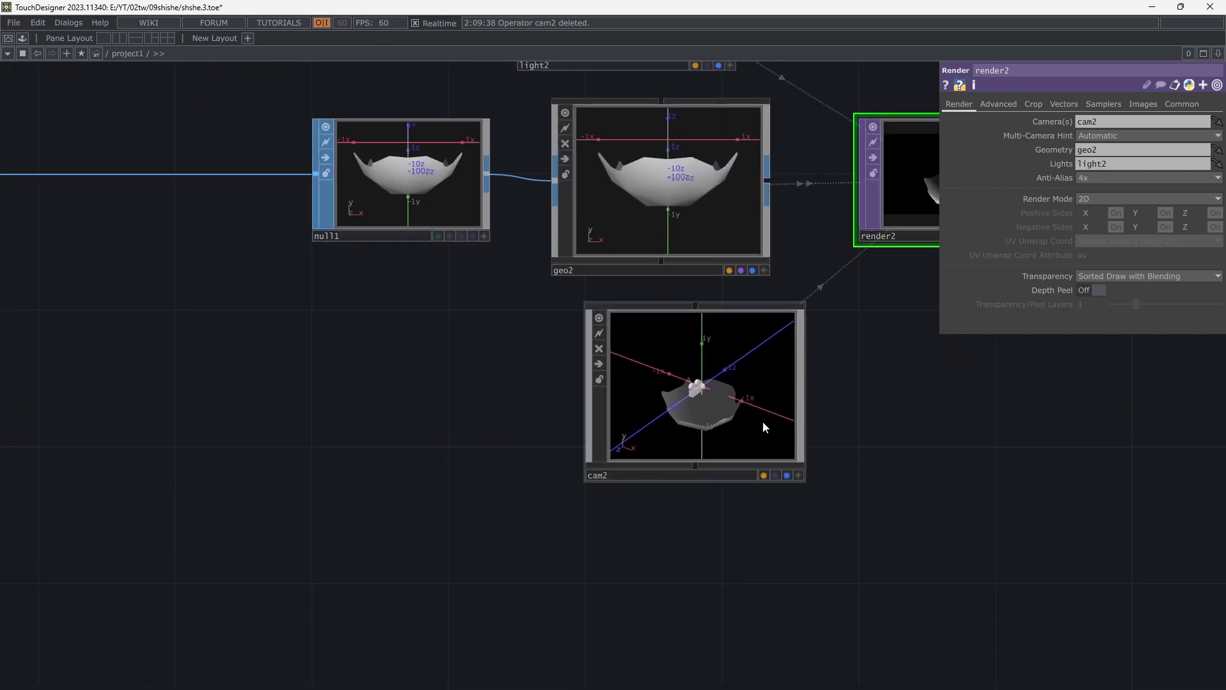
{"action": "left_click_drag", "start_coordinate": [398, 482], "coordinate": [319, 682]}
{"action": "left_click_drag", "start_coordinate": [721, 219], "coordinate": [738, 190]}
{"action": "key", "text": "Tab"}
{"action": "left_click", "coordinate": [322, 369]}
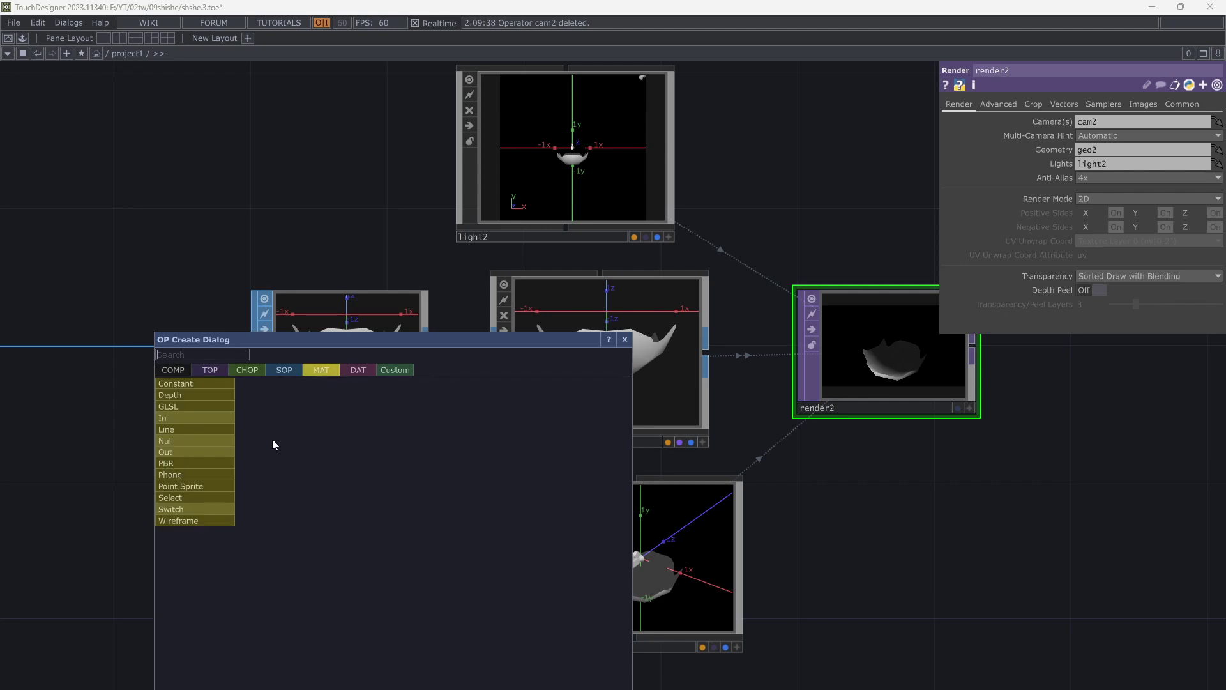
{"action": "left_click", "coordinate": [214, 477]}
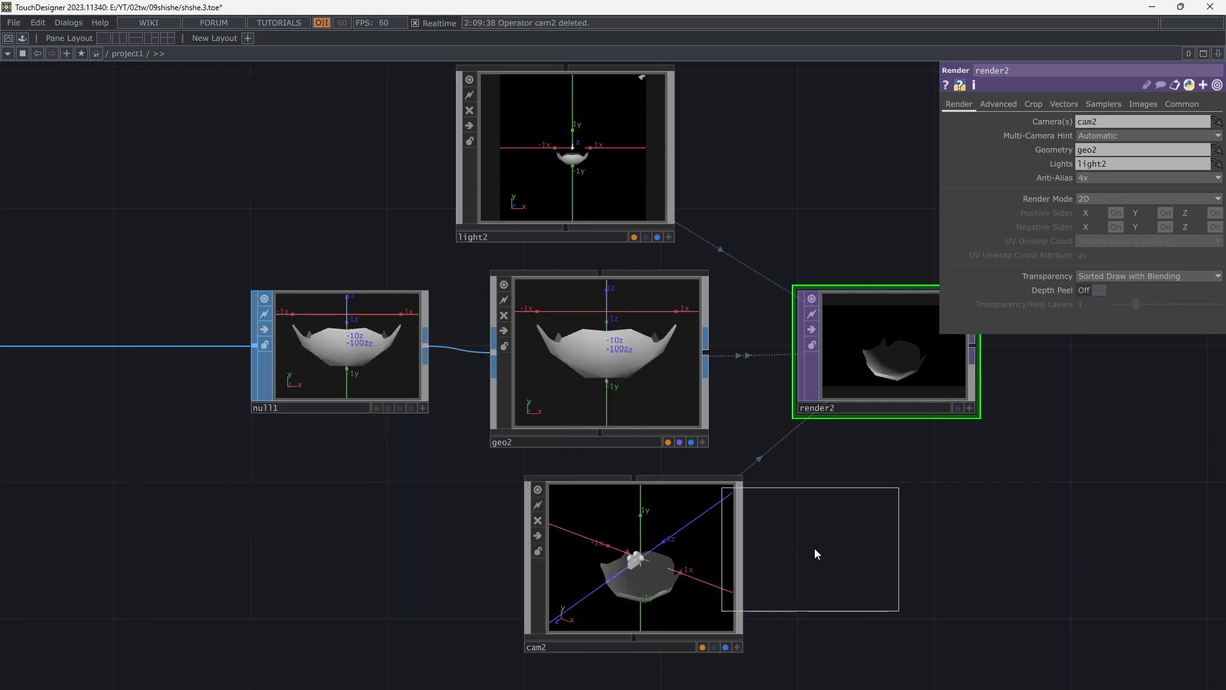
{"action": "left_click", "coordinate": [879, 552]}
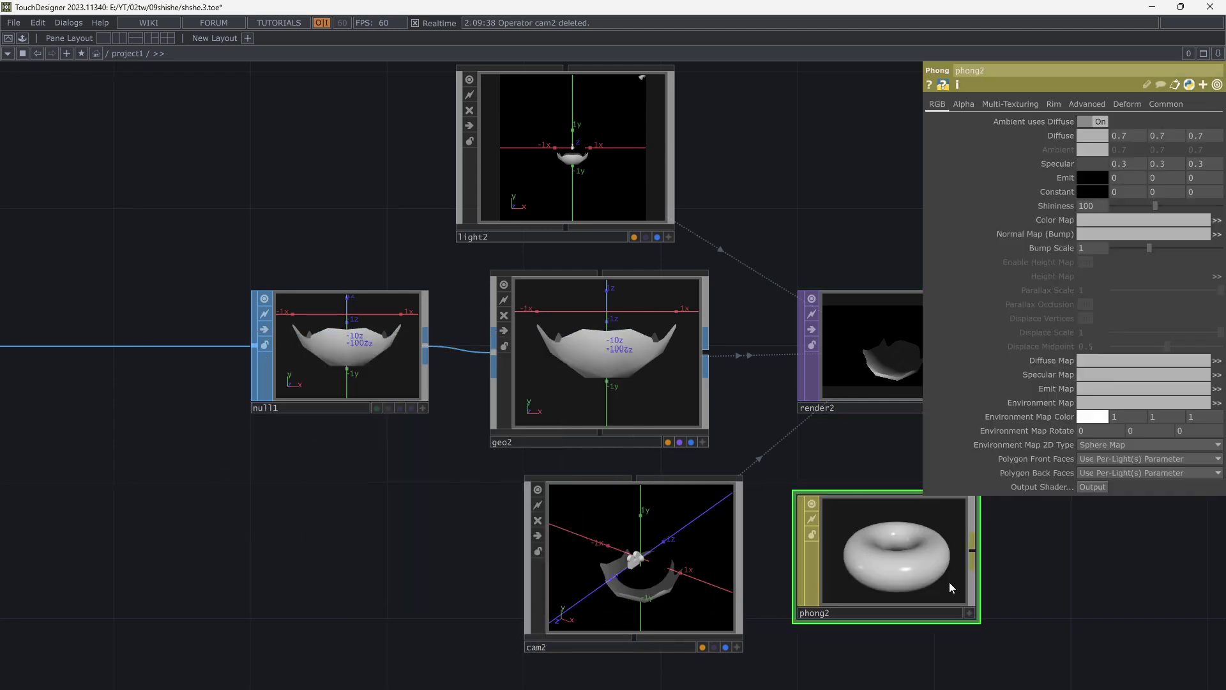
{"action": "left_click_drag", "start_coordinate": [1037, 561], "coordinate": [950, 515]}
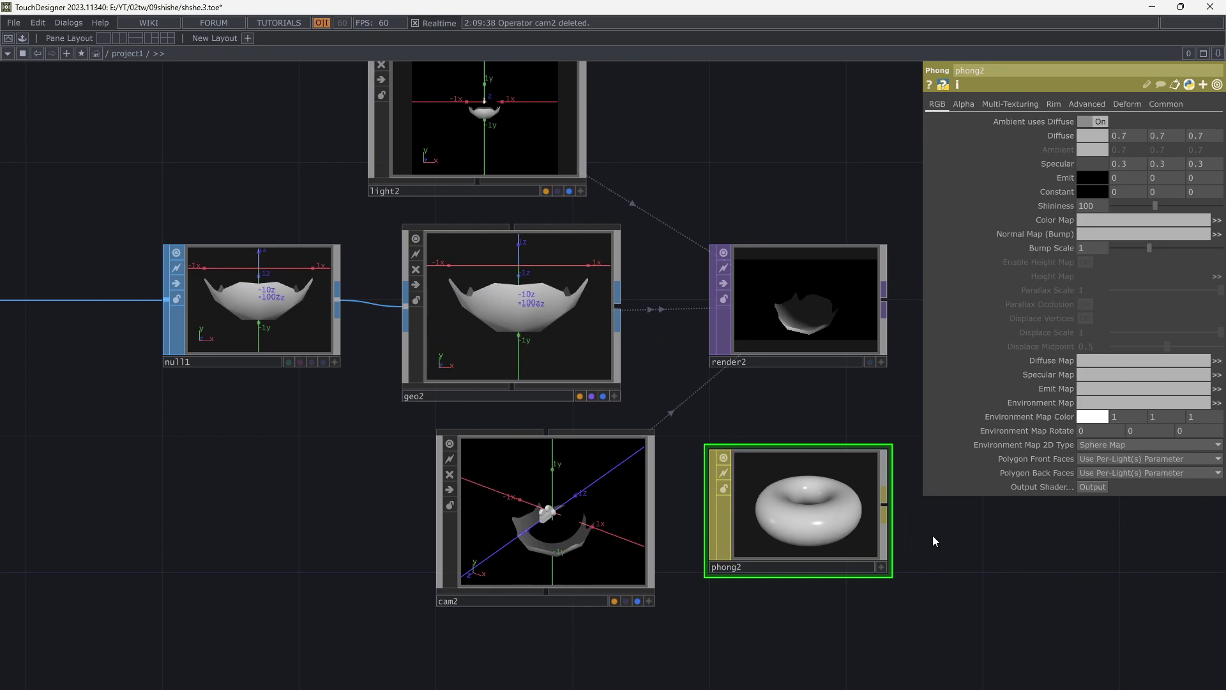
{"action": "scroll", "coordinate": [917, 535], "scroll_direction": "down", "scroll_amount": 3}
{"action": "left_click_drag", "start_coordinate": [828, 528], "coordinate": [469, 527]}
Add a Null TOP fed by displace2's output and place it to the lower left of phong2.
{"action": "left_click_drag", "start_coordinate": [334, 502], "coordinate": [667, 459]}
{"action": "scroll", "coordinate": [667, 460], "scroll_direction": "down", "scroll_amount": 3}
{"action": "left_click_drag", "start_coordinate": [509, 473], "coordinate": [553, 445]}
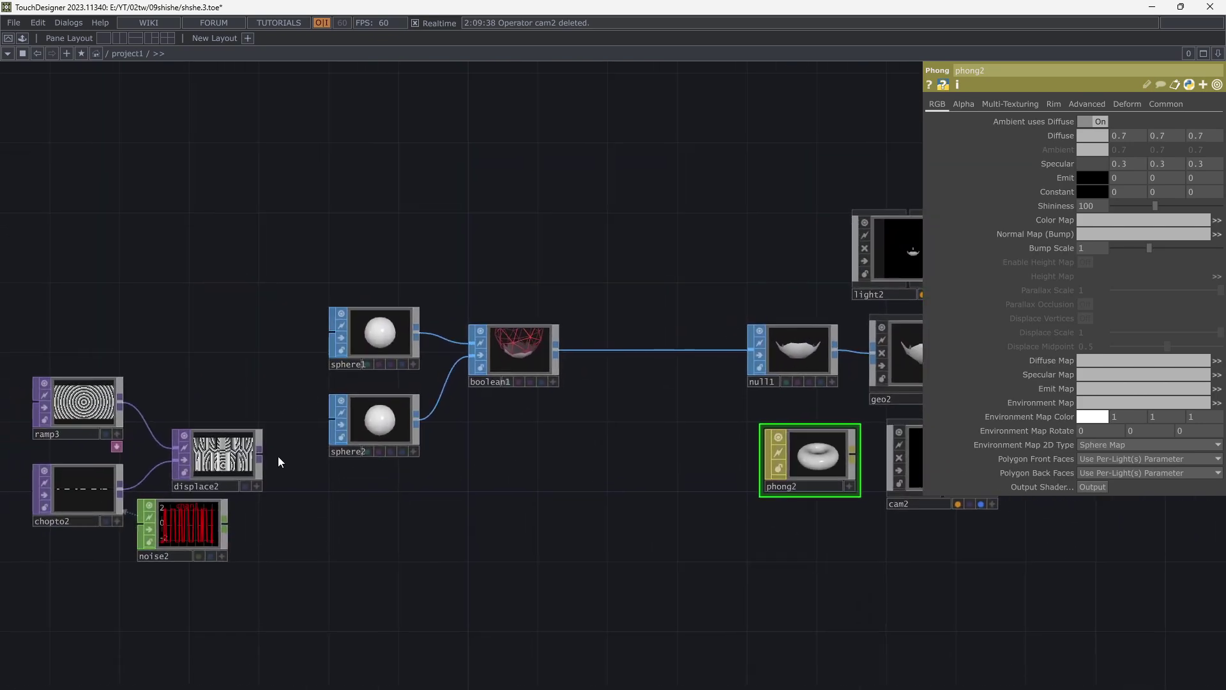
{"action": "right_click", "coordinate": [259, 454]}
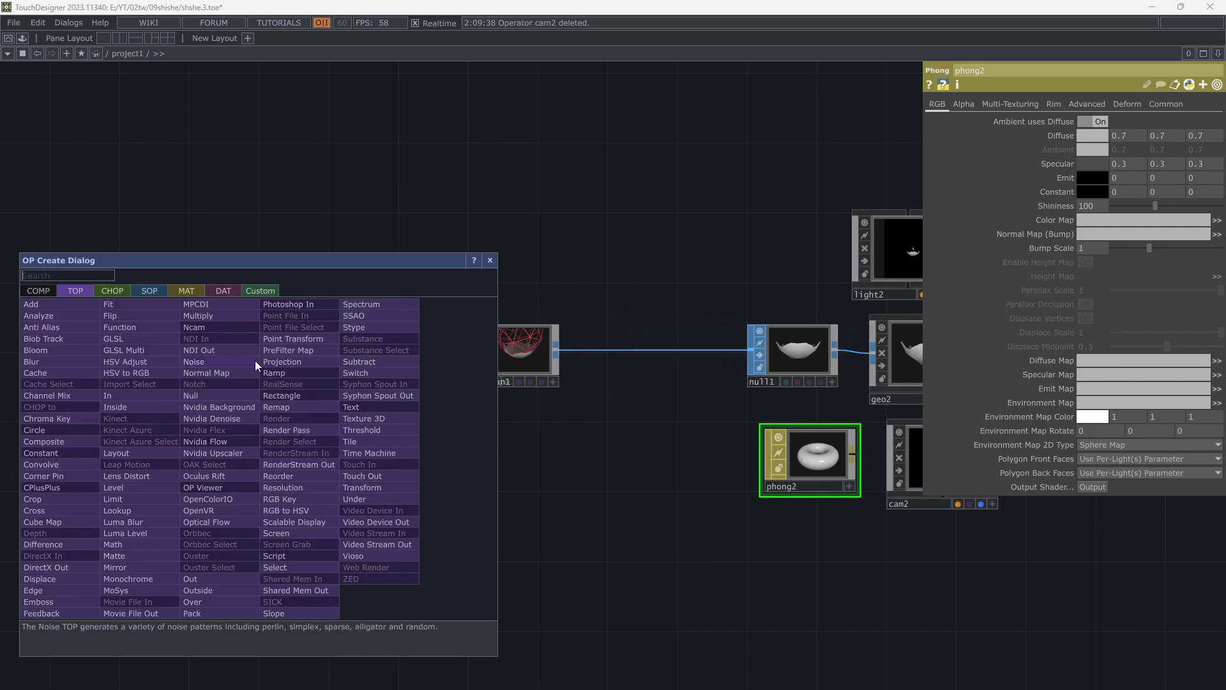
{"action": "left_click", "coordinate": [207, 383]}
{"action": "left_click", "coordinate": [652, 514]}
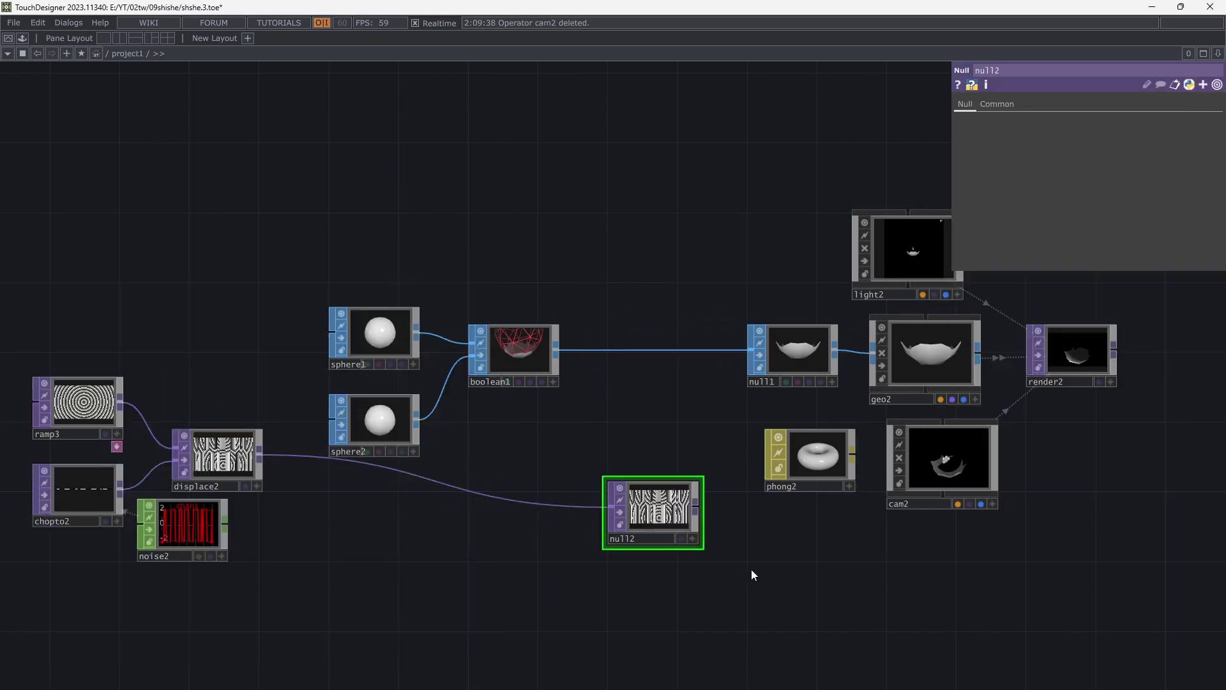
Assign null2 as the Color Map of phong2.
{"action": "left_click_drag", "start_coordinate": [751, 569], "coordinate": [532, 510]}
{"action": "scroll", "coordinate": [528, 495], "scroll_direction": "up", "scroll_amount": 3}
{"action": "left_click", "coordinate": [677, 392]}
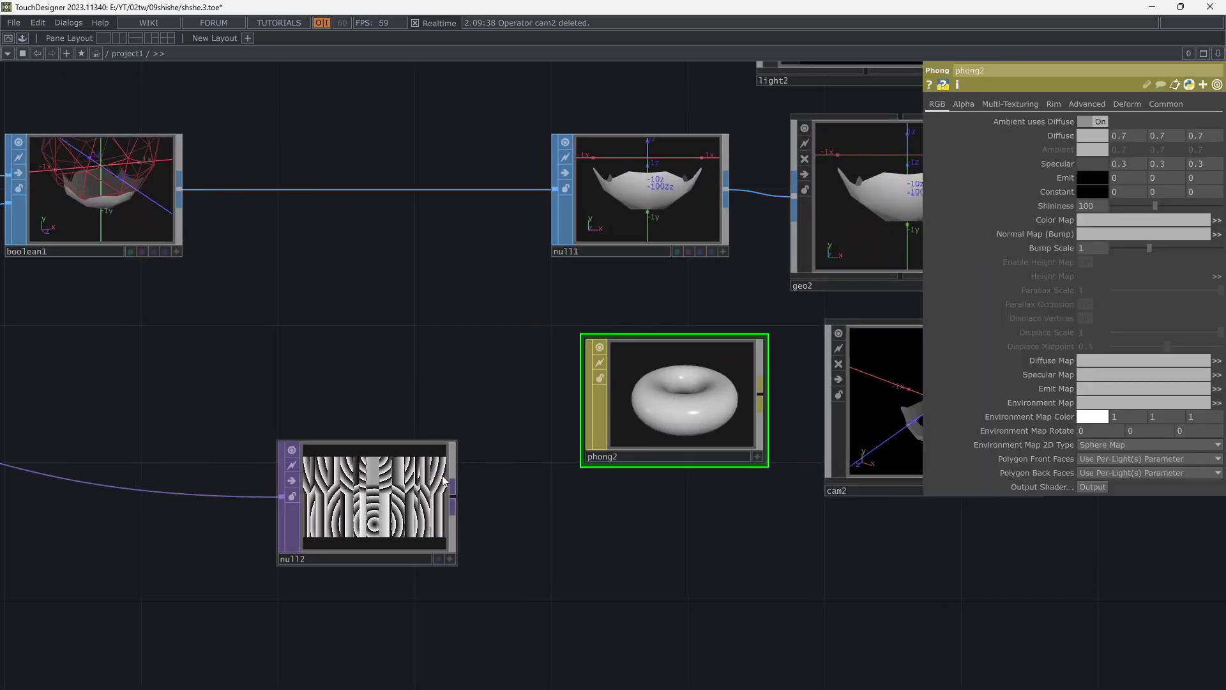
{"action": "left_click_drag", "start_coordinate": [367, 501], "coordinate": [1100, 220]}
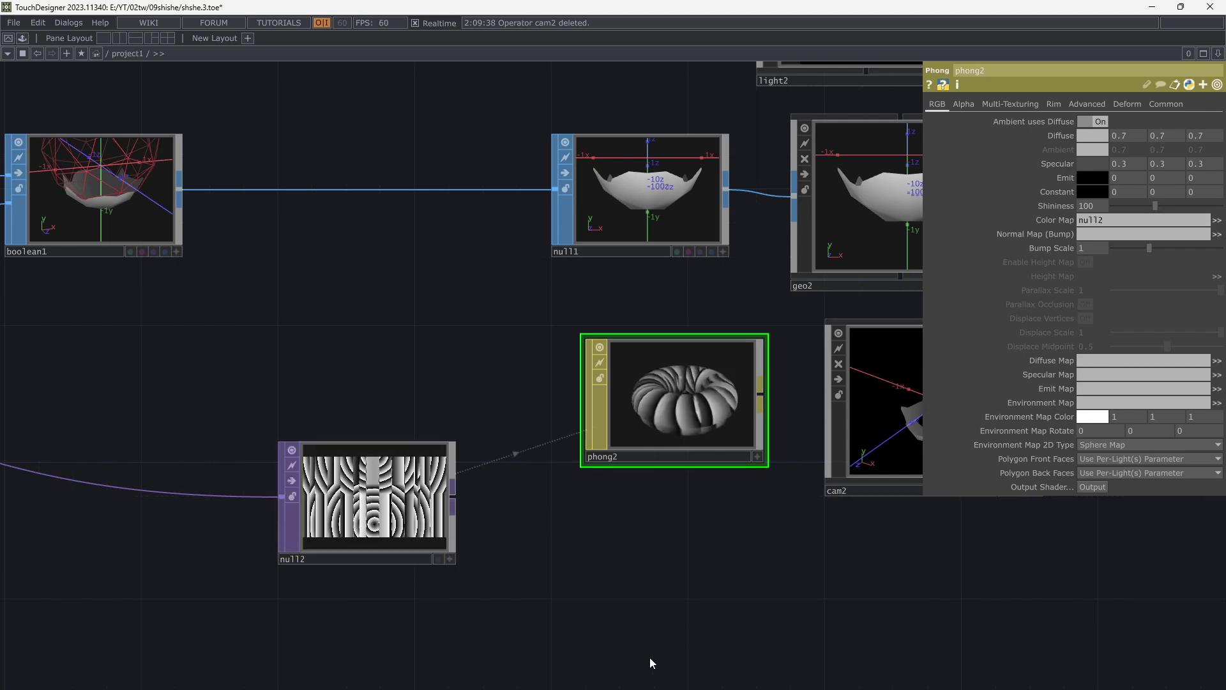
Assign phong2 as the Material parameter of geo2.
{"action": "left_click_drag", "start_coordinate": [751, 516], "coordinate": [552, 589]}
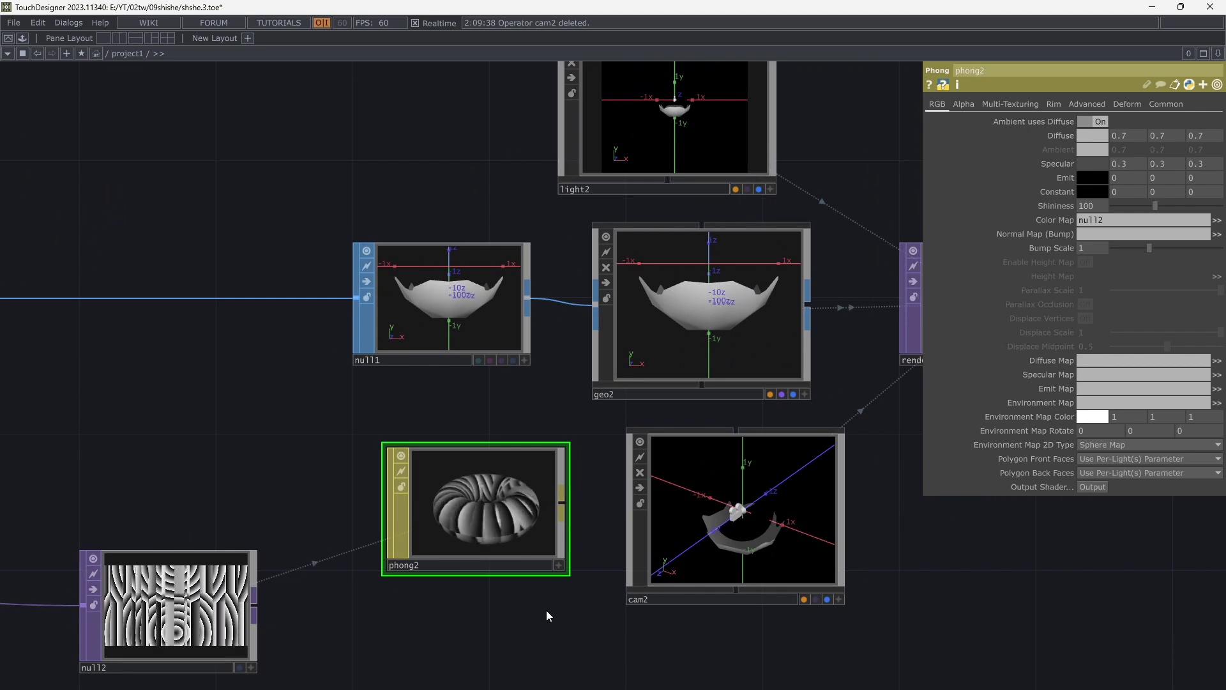
{"action": "left_click_drag", "start_coordinate": [505, 543], "coordinate": [711, 303]}
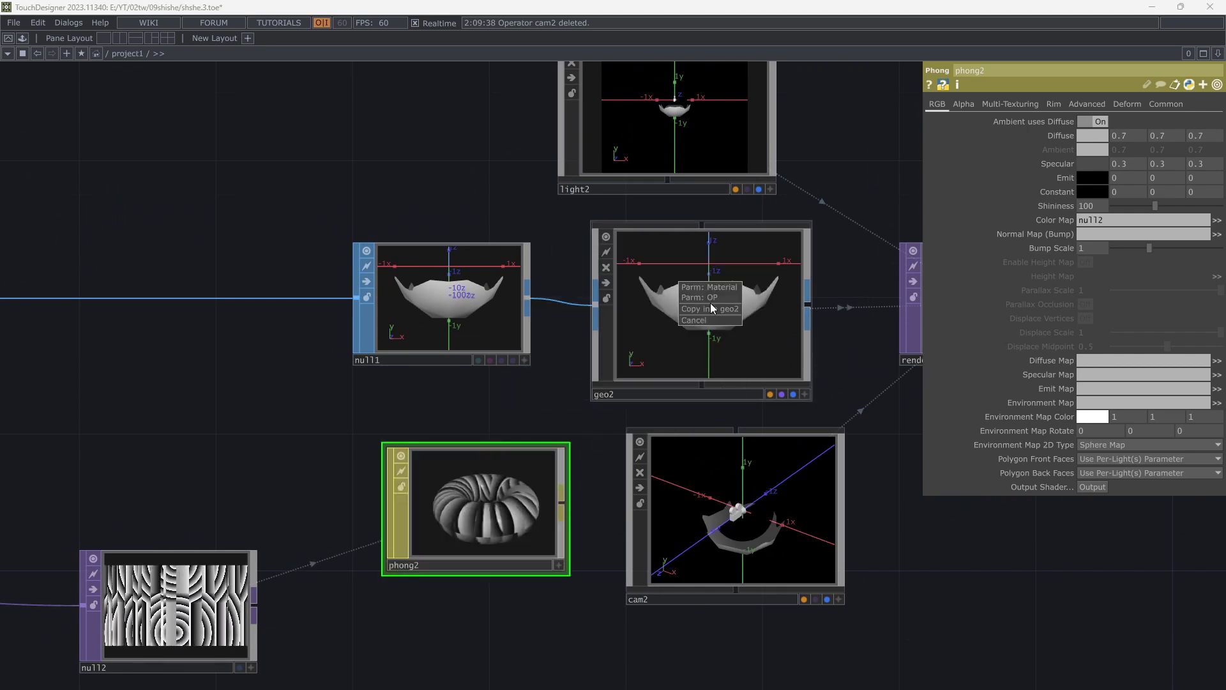
{"action": "left_click", "coordinate": [714, 287]}
{"action": "scroll", "coordinate": [746, 284], "scroll_direction": "up", "scroll_amount": 5}
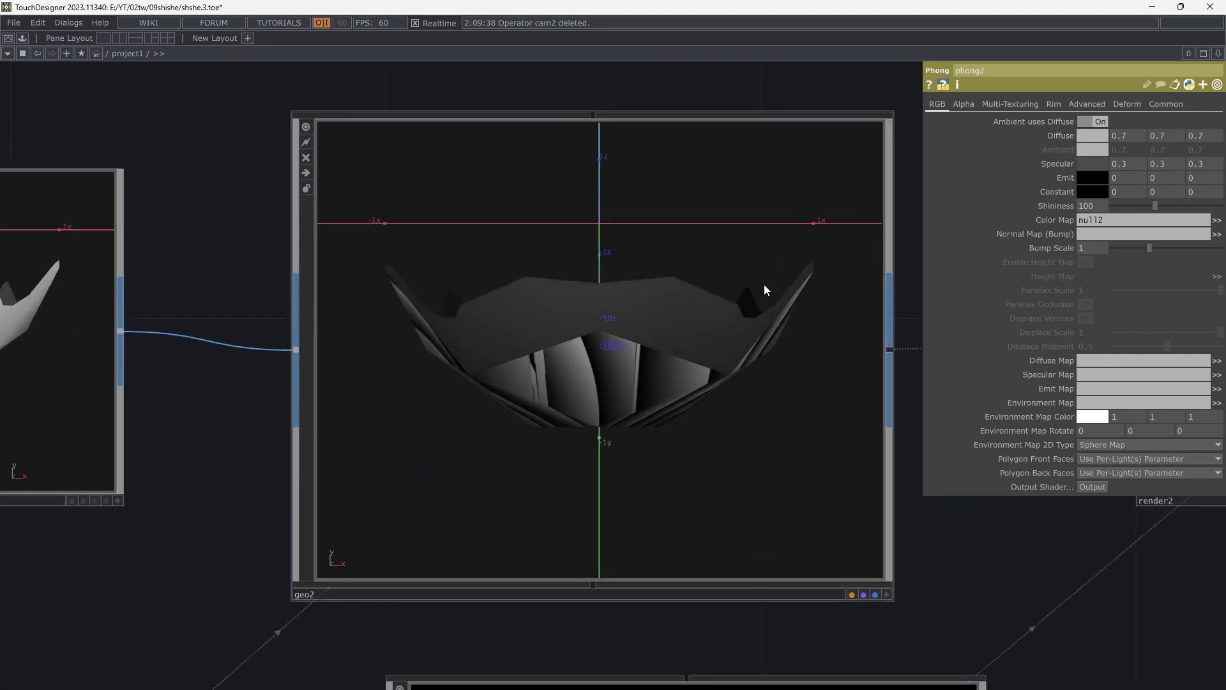
{"action": "scroll", "coordinate": [764, 289], "scroll_direction": "down", "scroll_amount": 5}
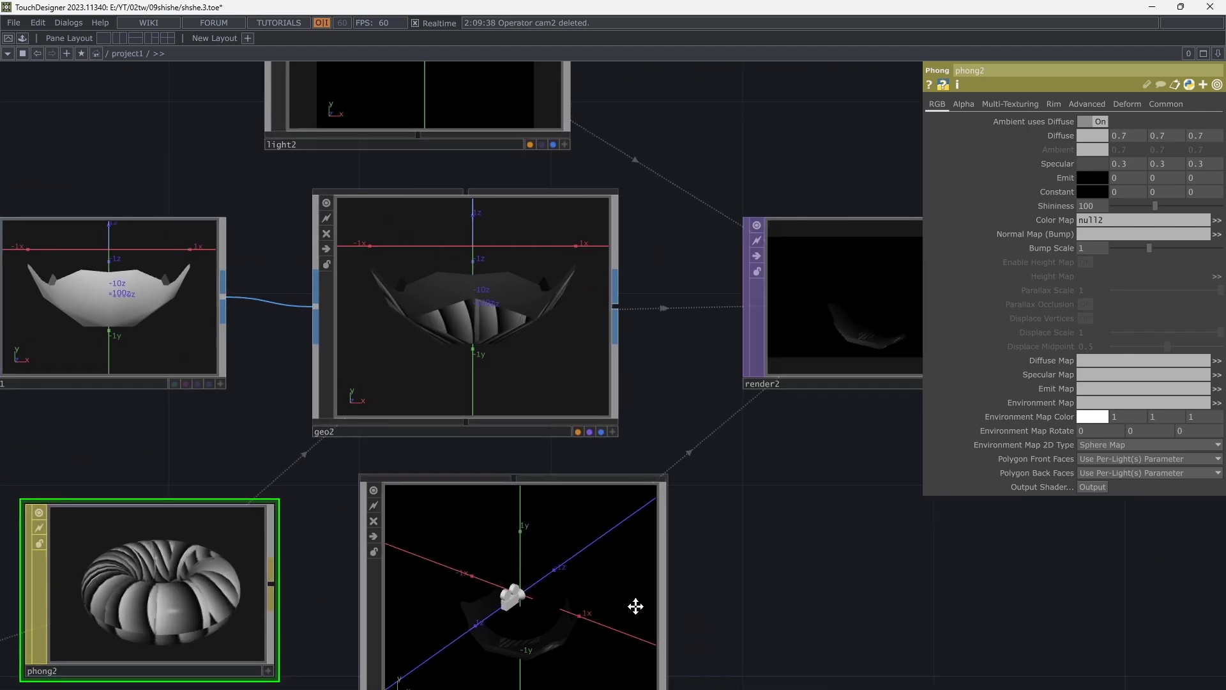
Set phong2's Emit colour to a neutral grey with a value of 0.37.
{"action": "left_click_drag", "start_coordinate": [635, 606], "coordinate": [460, 595]}
{"action": "left_click_drag", "start_coordinate": [643, 472], "coordinate": [656, 468]}
{"action": "scroll", "coordinate": [651, 469], "scroll_direction": "down", "scroll_amount": 3}
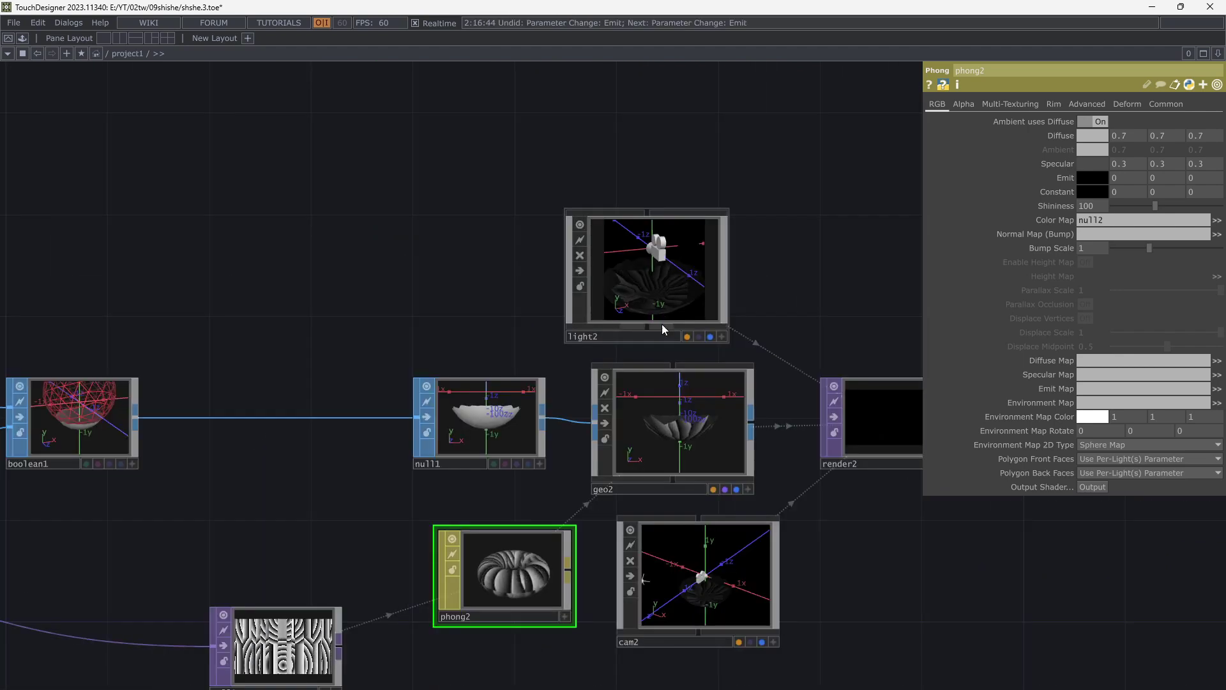
{"action": "left_click", "coordinate": [1084, 184]}
{"action": "left_click_drag", "start_coordinate": [1069, 206], "coordinate": [1109, 207]}
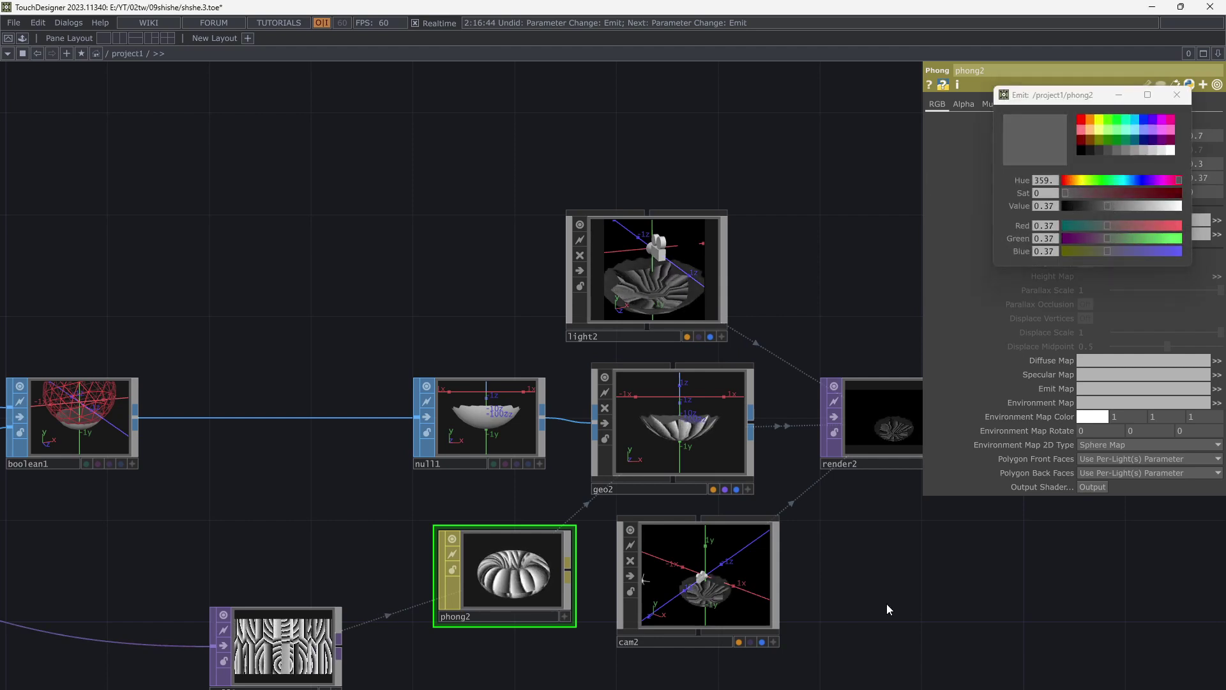
Insert a Texture SOP into the connection between boolean1 and null1.
{"action": "scroll", "coordinate": [274, 492], "scroll_direction": "up", "scroll_amount": 5}
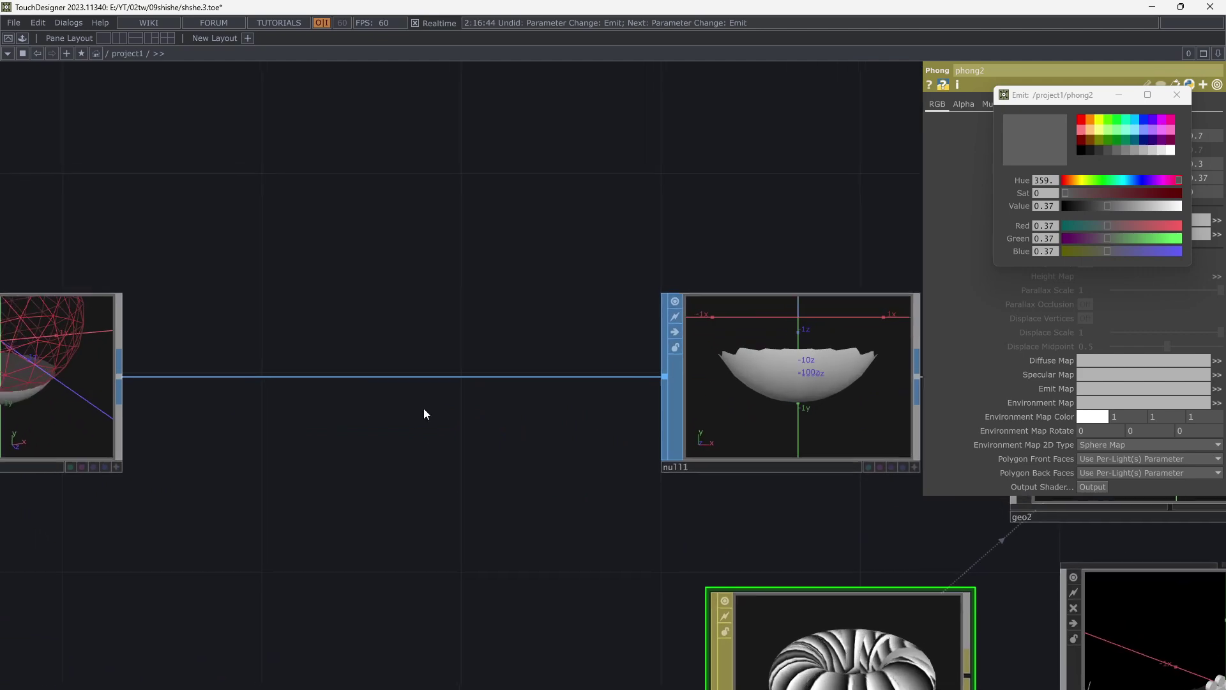
{"action": "right_click", "coordinate": [419, 377]}
{"action": "left_click", "coordinate": [436, 365]}
{"action": "type", "text": "te"}
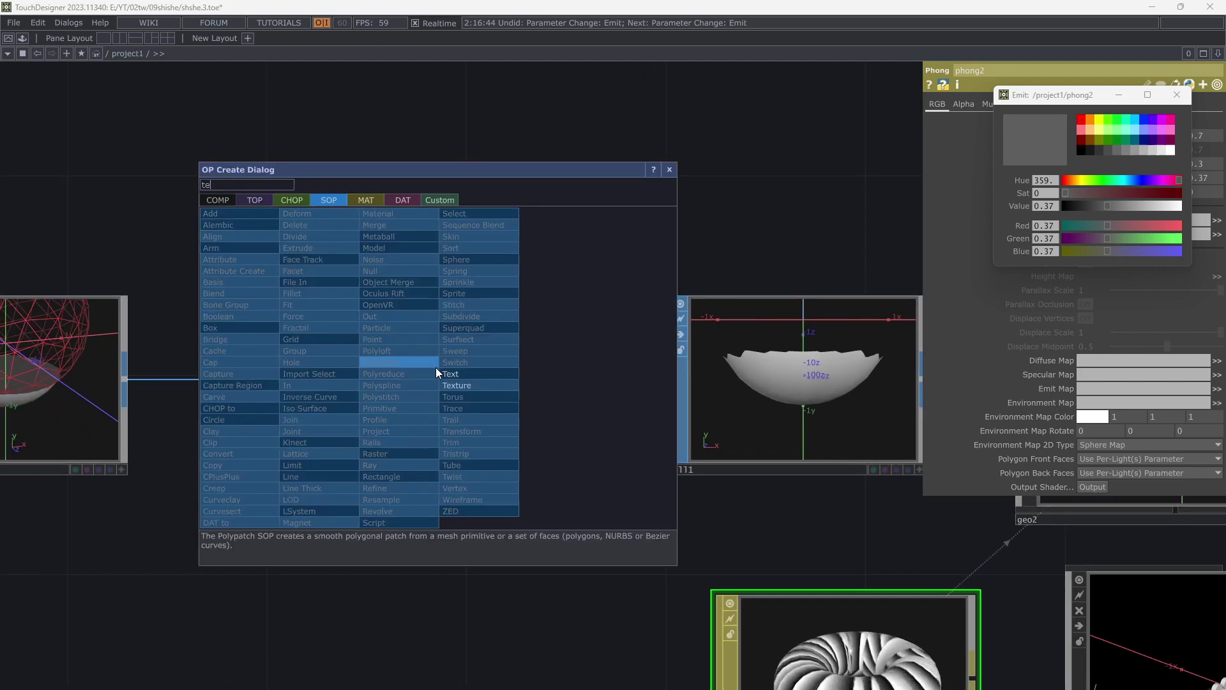
{"action": "left_click", "coordinate": [463, 383]}
{"action": "left_click", "coordinate": [390, 389]}
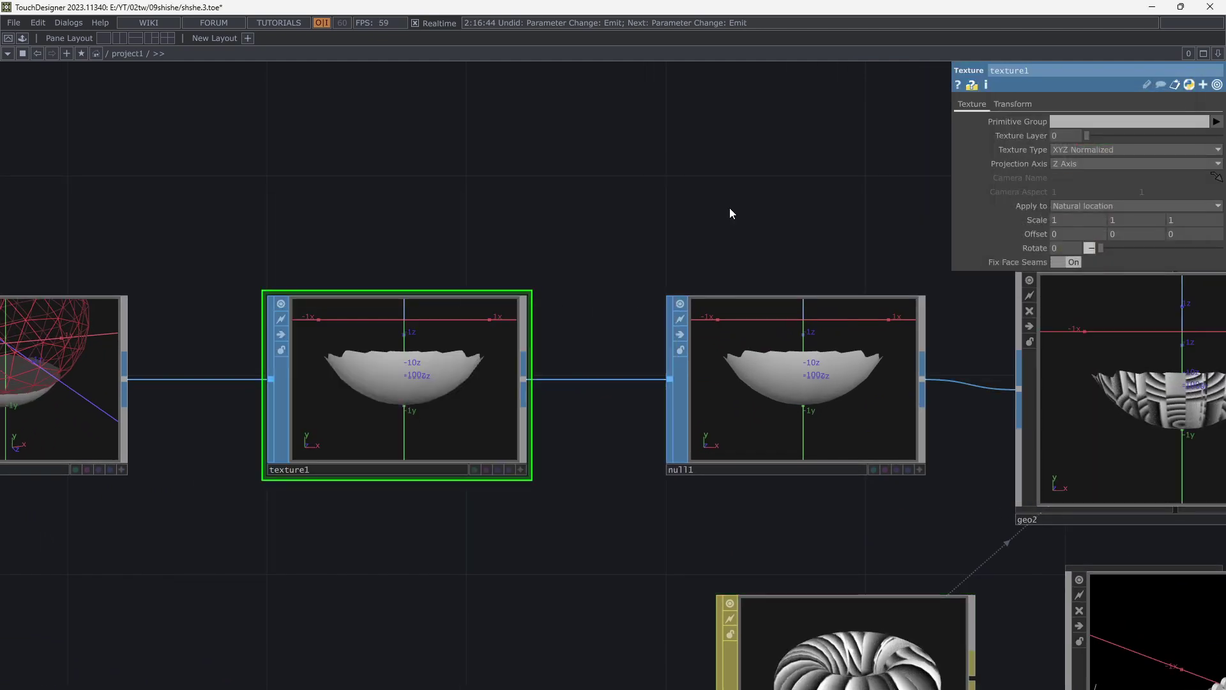
Set texture1's Texture Type to Face and its Scale to 0.2 on all three axes.
{"action": "left_click_drag", "start_coordinate": [746, 223], "coordinate": [321, 266]}
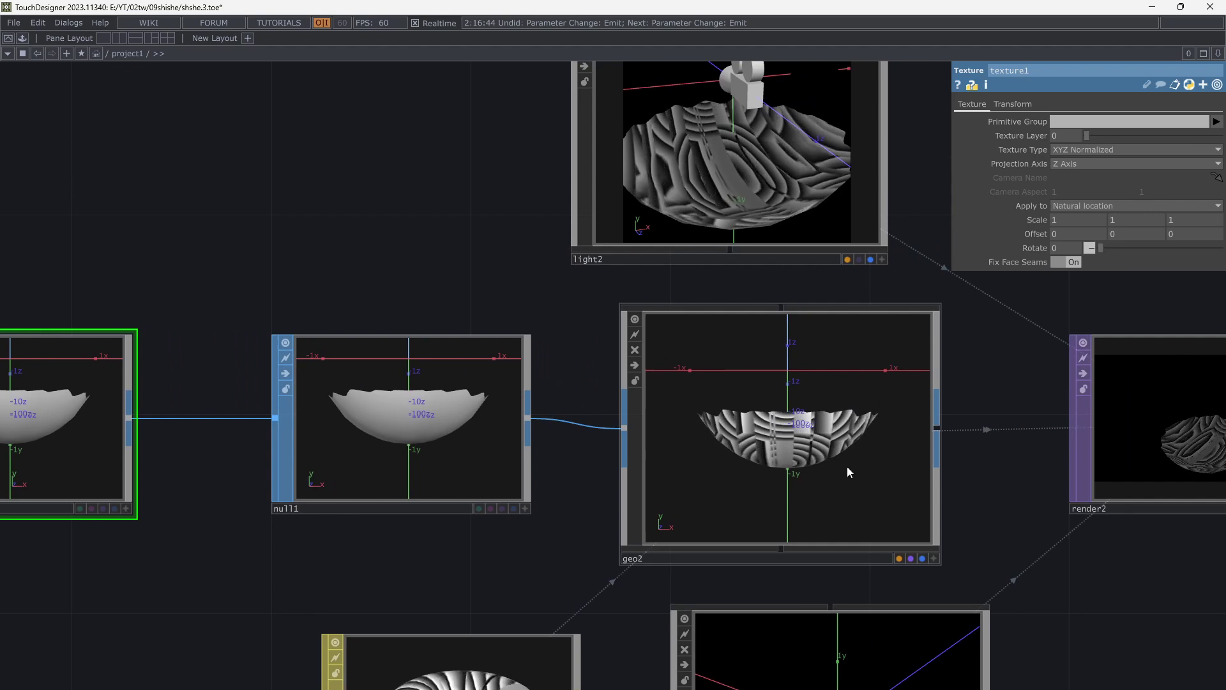
{"action": "scroll", "coordinate": [848, 468], "scroll_direction": "up", "scroll_amount": 2}
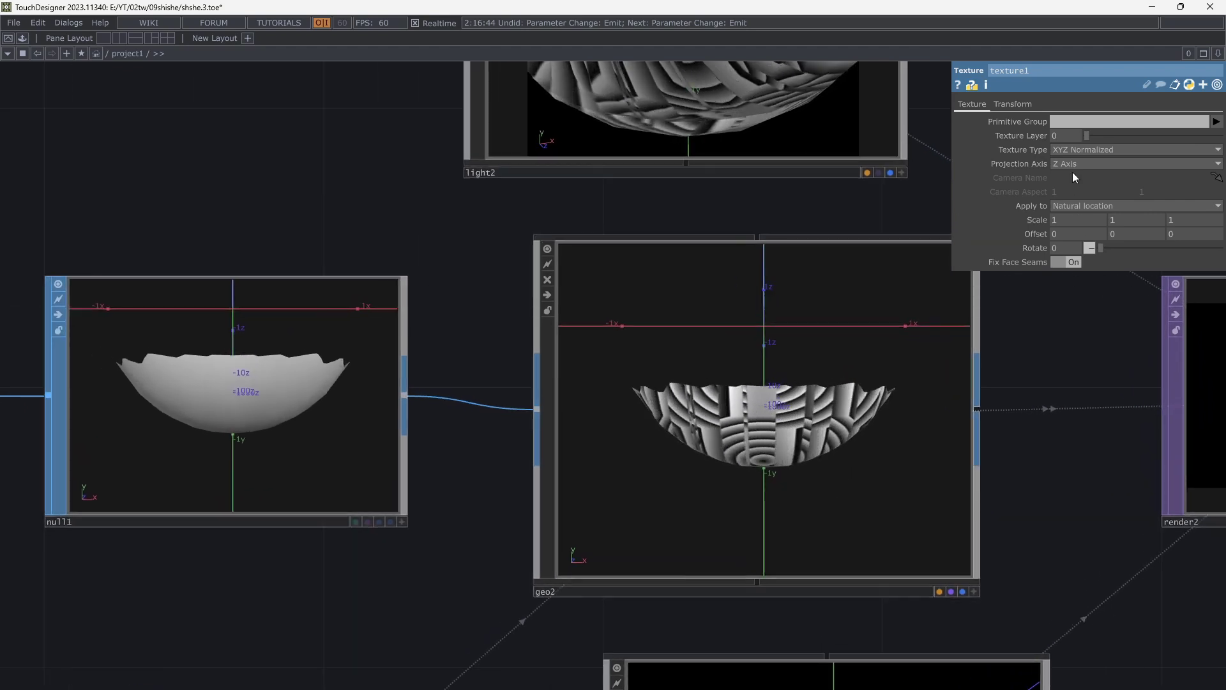
{"action": "left_click", "coordinate": [1077, 152]}
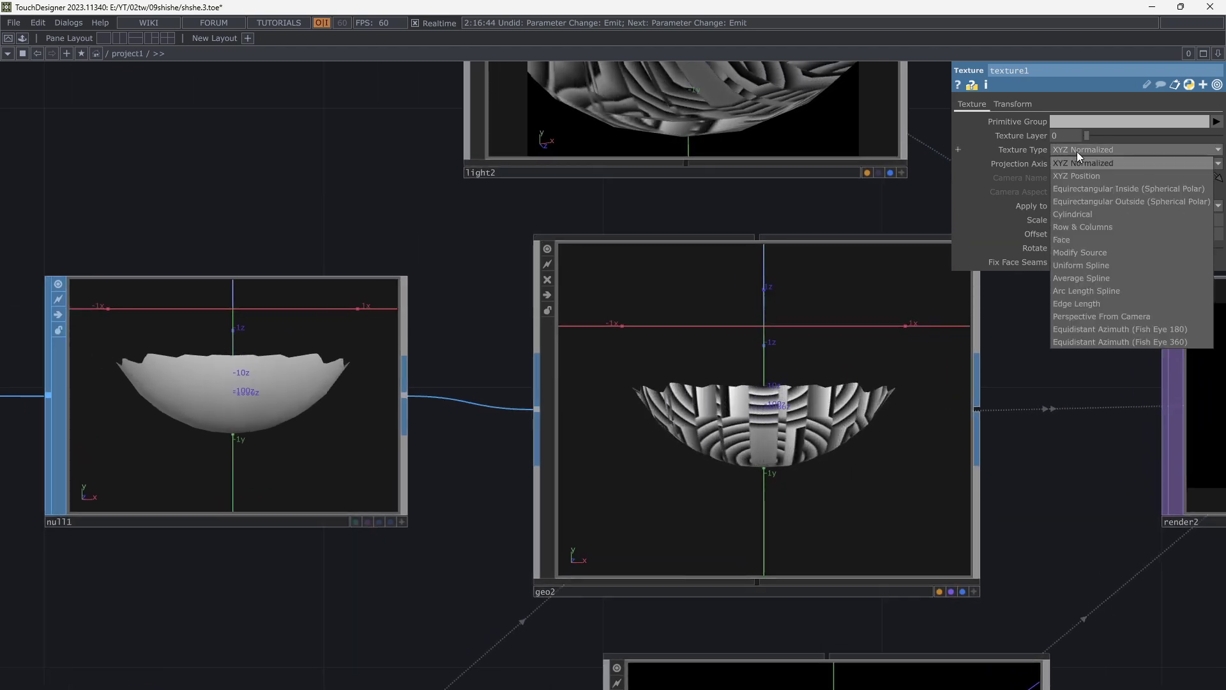
{"action": "left_click", "coordinate": [1062, 240]}
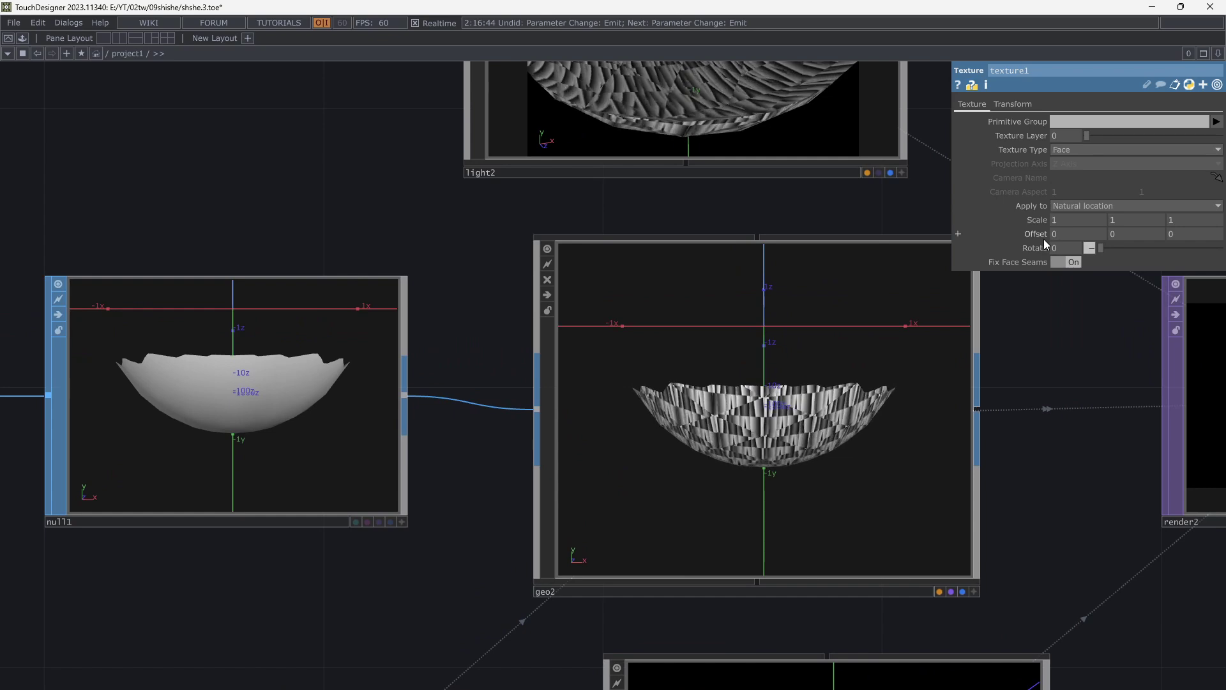
{"action": "scroll", "coordinate": [811, 454], "scroll_direction": "up", "scroll_amount": 5}
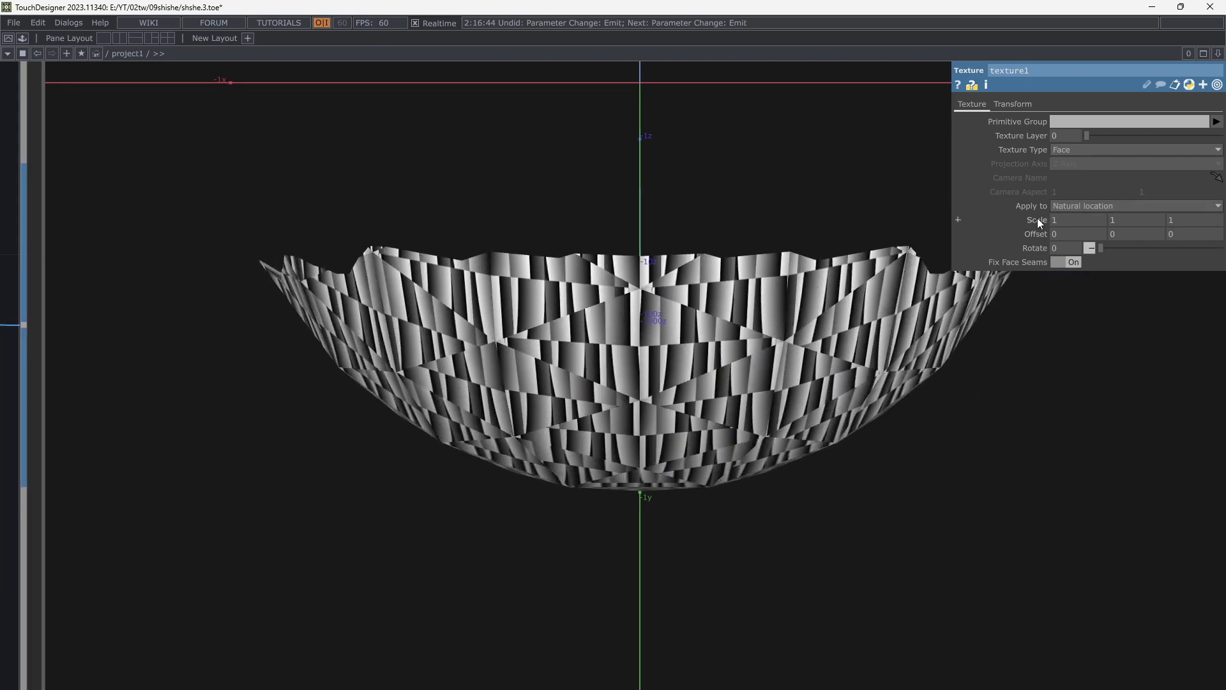
{"action": "left_click_drag", "start_coordinate": [1037, 217], "coordinate": [1033, 201]}
Examine how the texture pattern looks on the bowl in geo2 and in render2's output.
{"action": "scroll", "coordinate": [896, 392], "scroll_direction": "down", "scroll_amount": 6}
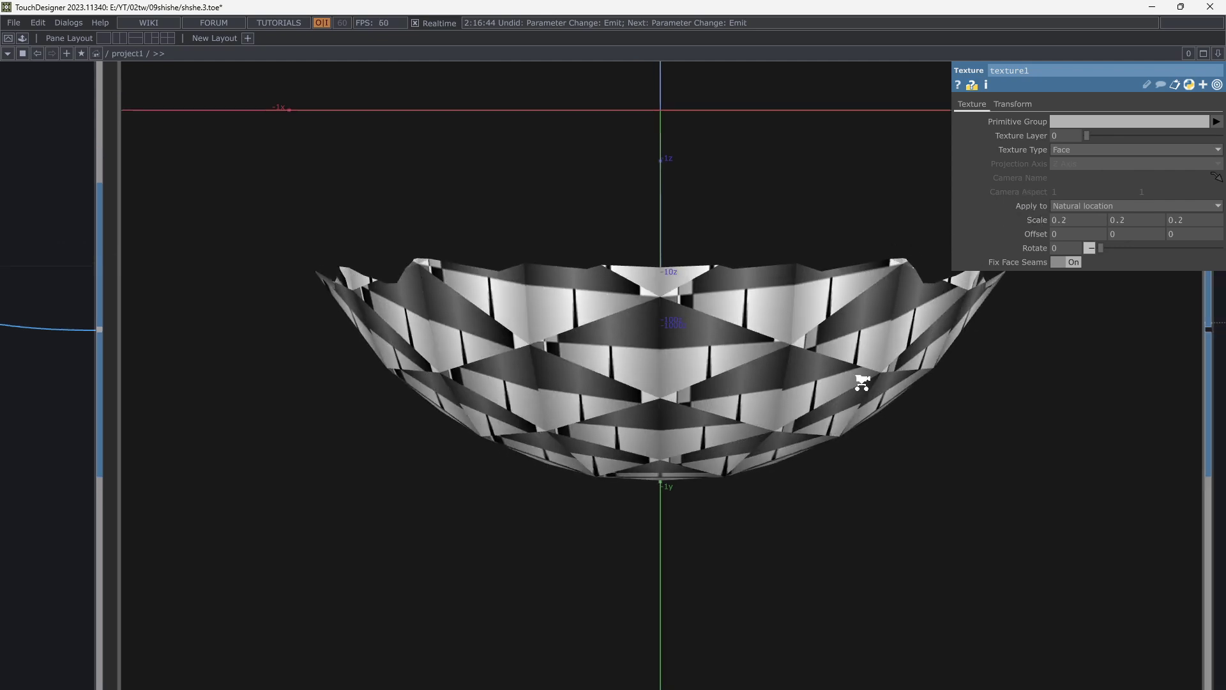
{"action": "scroll", "coordinate": [891, 367], "scroll_direction": "up", "scroll_amount": 4}
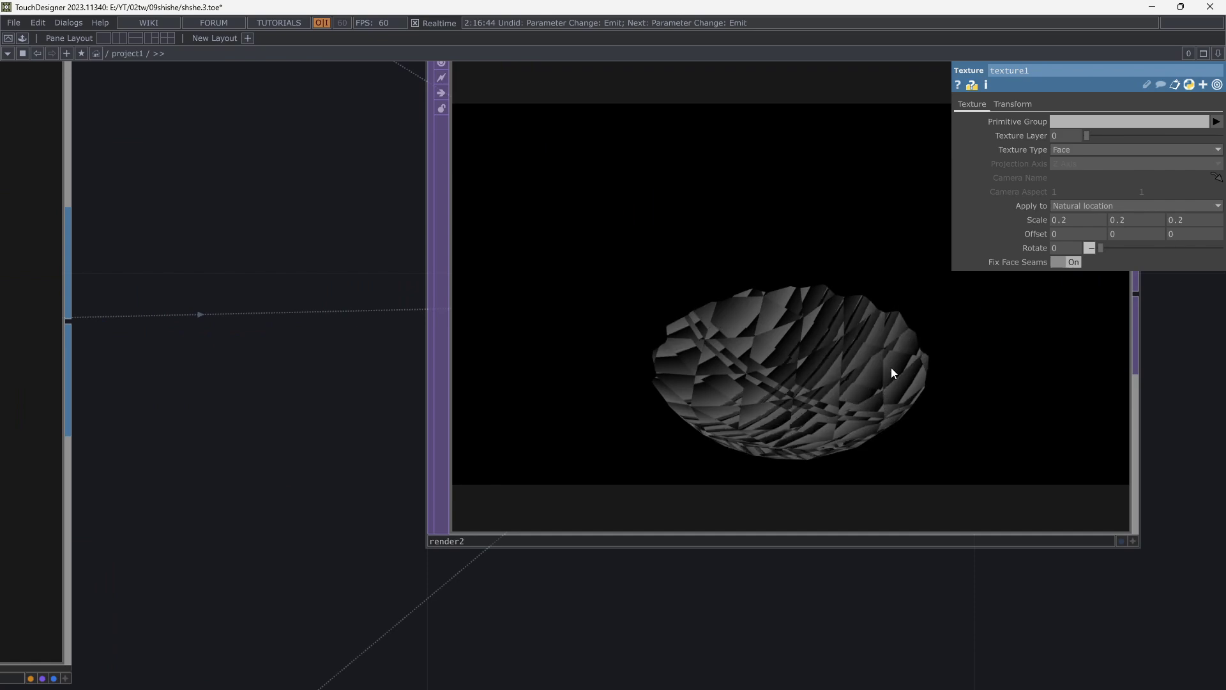
{"action": "scroll", "coordinate": [891, 368], "scroll_direction": "down", "scroll_amount": 5}
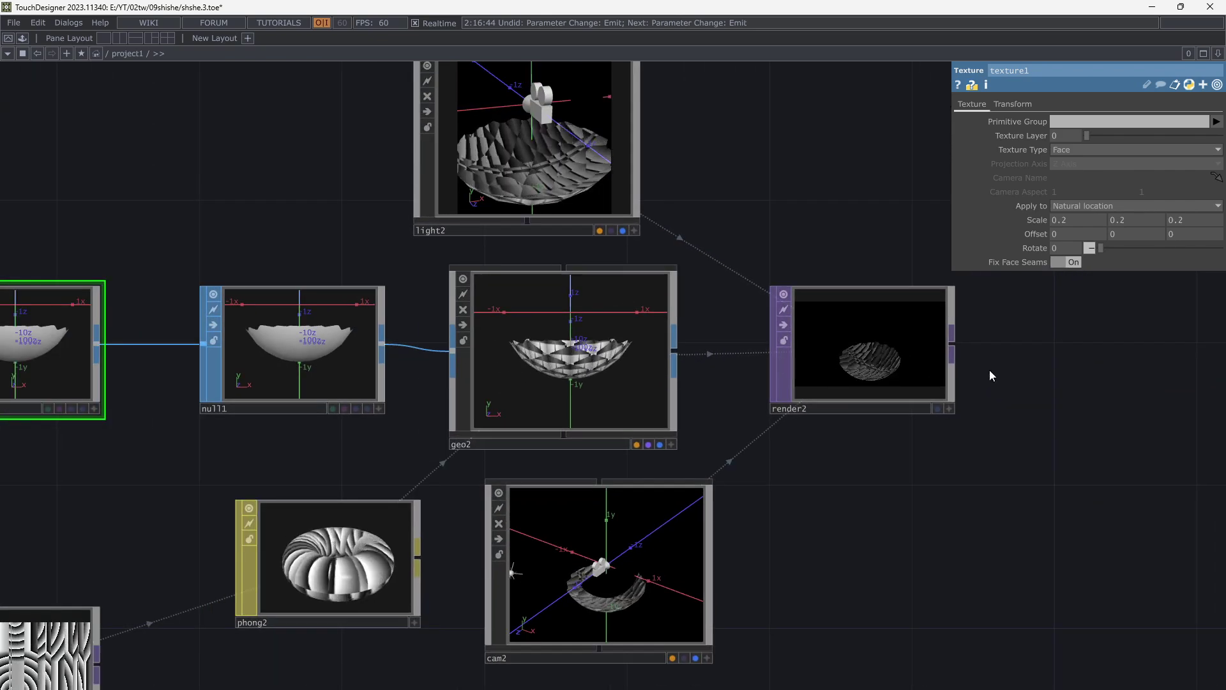
{"action": "scroll", "coordinate": [828, 378], "scroll_direction": "up", "scroll_amount": 4}
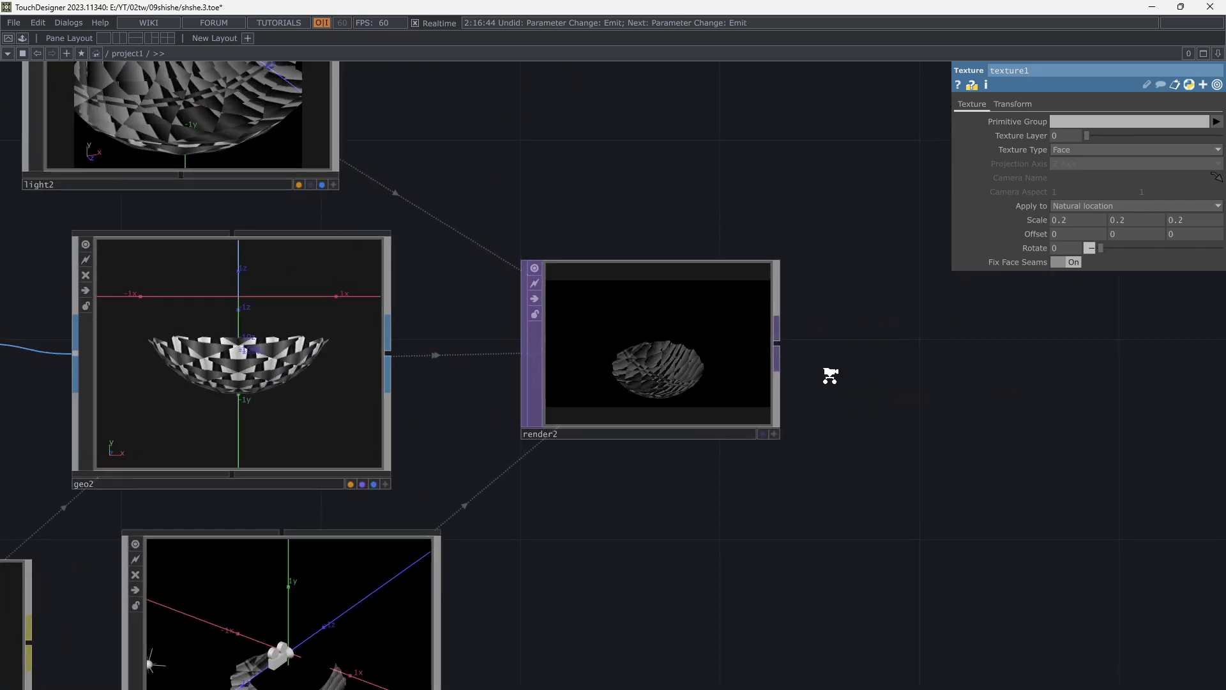
{"action": "scroll", "coordinate": [824, 373], "scroll_direction": "down", "scroll_amount": 4}
{"action": "scroll", "coordinate": [550, 377], "scroll_direction": "up", "scroll_amount": 5}
{"action": "scroll", "coordinate": [468, 393], "scroll_direction": "down", "scroll_amount": 1}
{"action": "scroll", "coordinate": [469, 393], "scroll_direction": "down", "scroll_amount": 5}
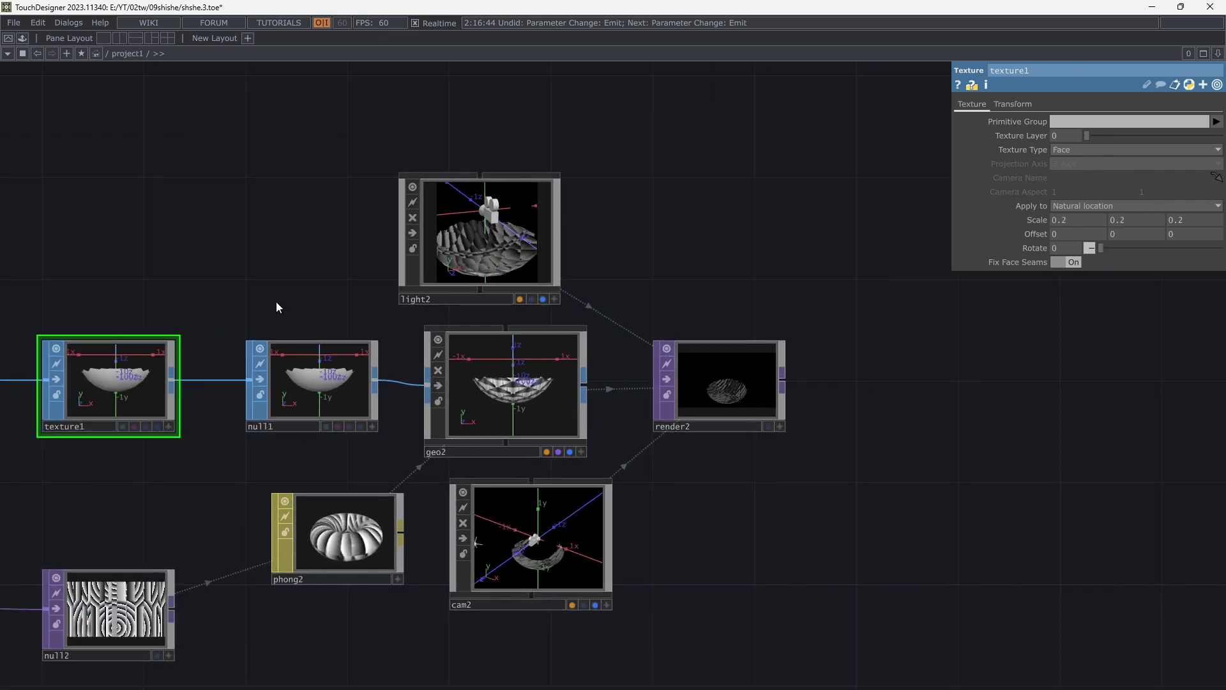
Move sphere1, sphere2, boolean1 and texture1 to the left, leaving free space between texture1 and null1.
{"action": "left_click_drag", "start_coordinate": [362, 302], "coordinate": [742, 299]}
{"action": "left_click_drag", "start_coordinate": [591, 312], "coordinate": [838, 312]}
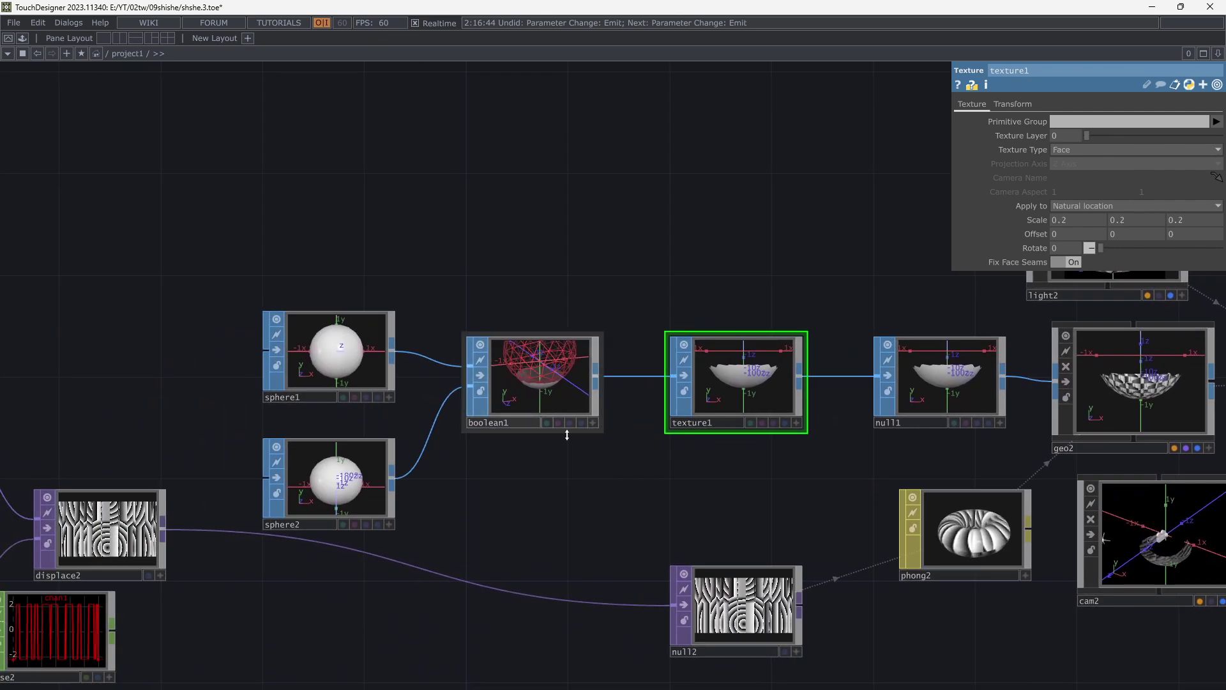
{"action": "right_click_drag", "start_coordinate": [559, 572], "coordinate": [340, 321]}
{"action": "left_click_drag", "start_coordinate": [522, 360], "coordinate": [470, 360]}
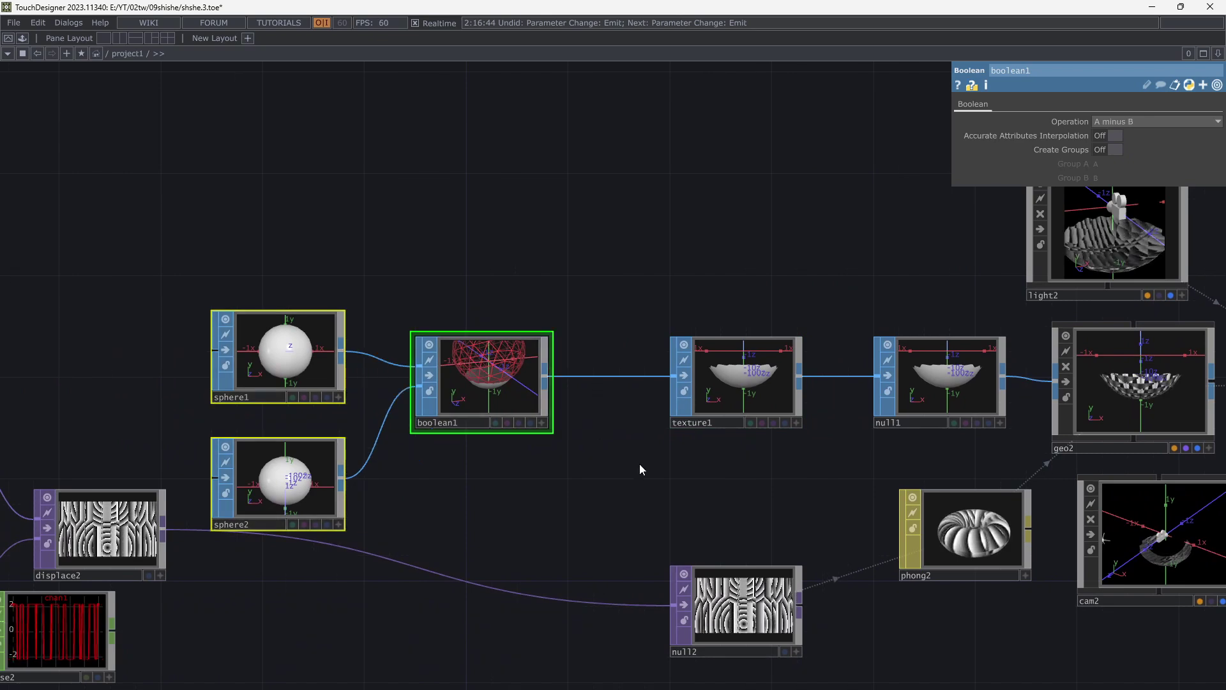
{"action": "left_click_drag", "start_coordinate": [741, 409], "coordinate": [664, 409]}
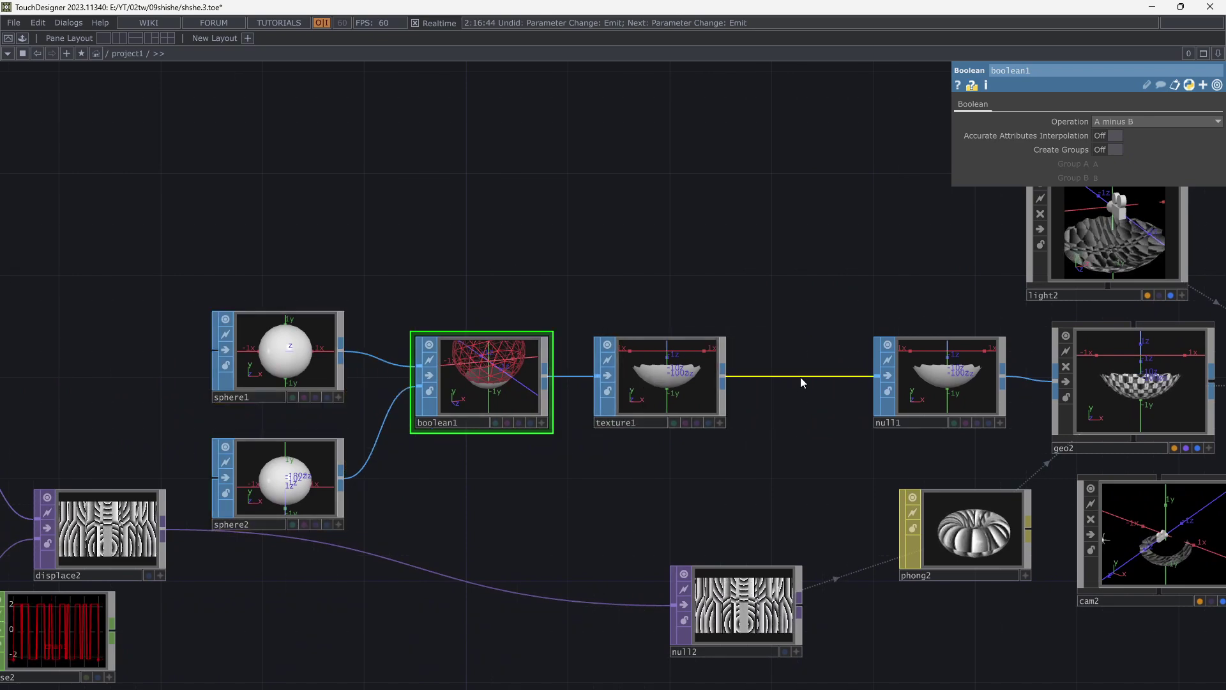
{"action": "right_click", "coordinate": [803, 382]}
{"action": "left_click", "coordinate": [808, 368]}
{"action": "type", "text": "te"}
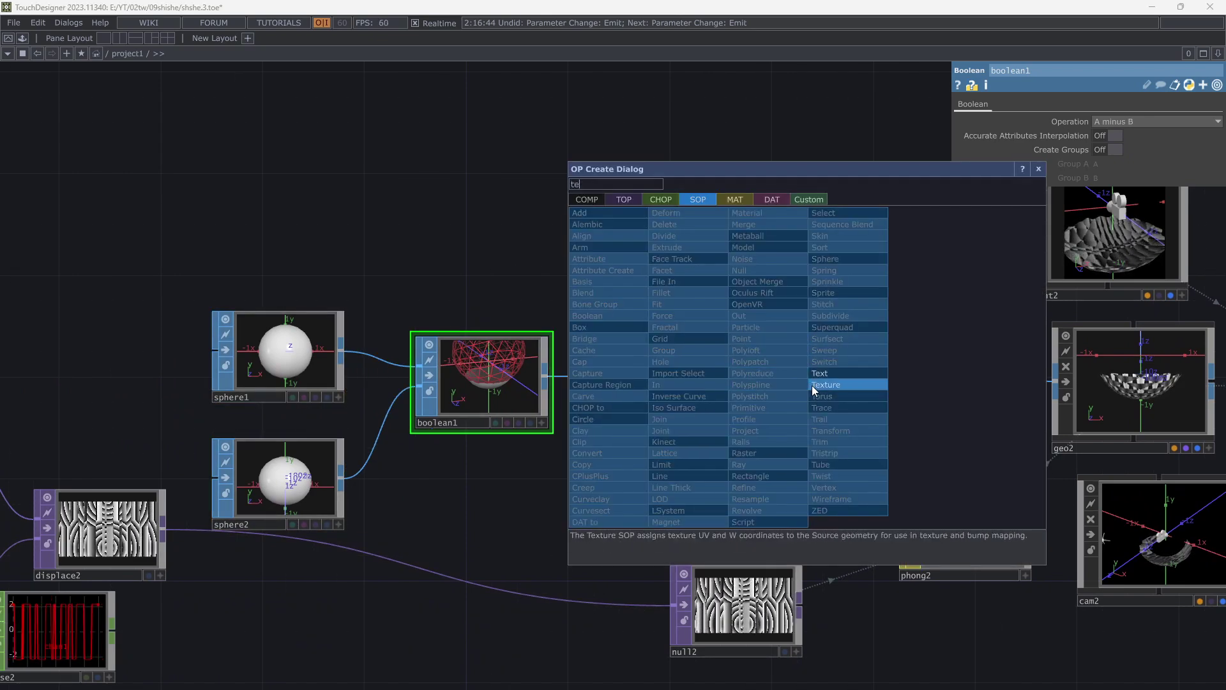
{"action": "left_click", "coordinate": [814, 385]}
{"action": "left_click", "coordinate": [790, 391]}
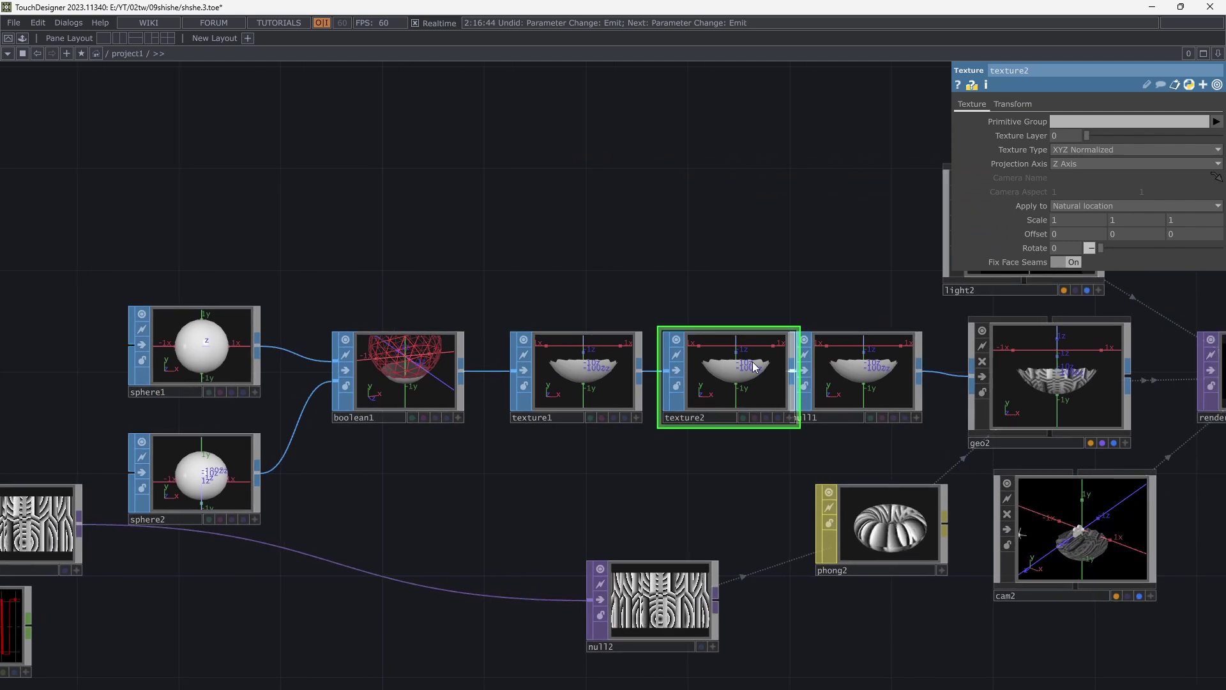
Insert a Noise SOP into the connection between texture1 and null1.
{"action": "left_click", "coordinate": [732, 370]}
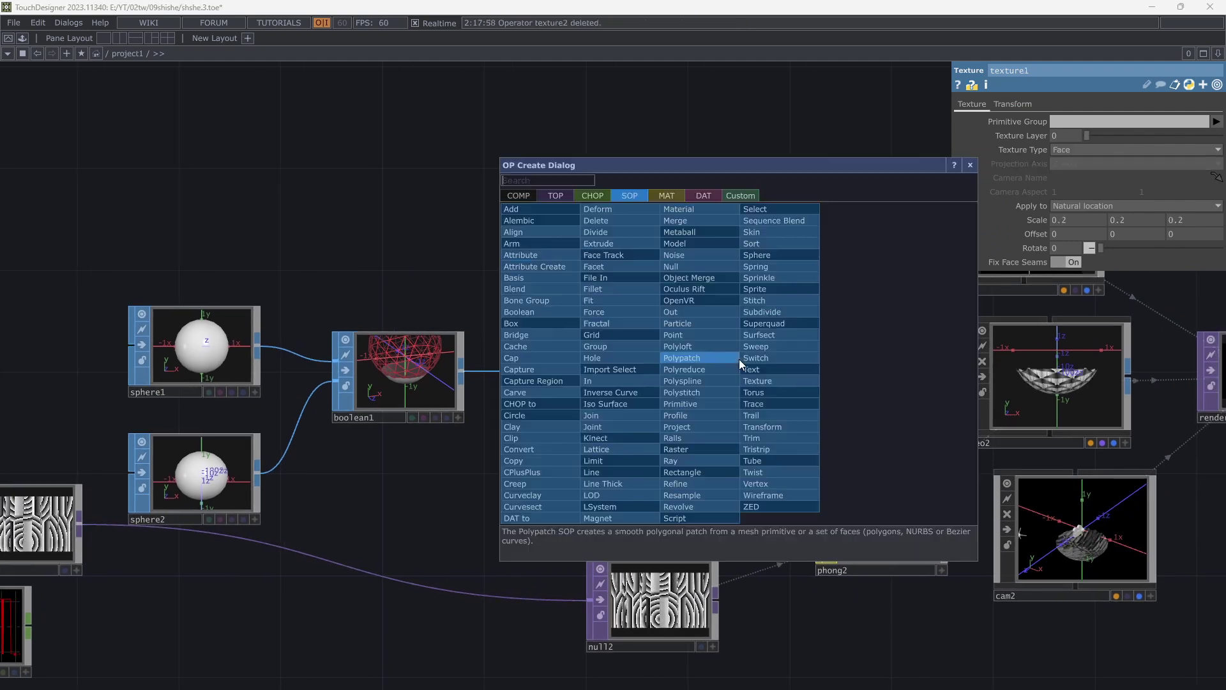
{"action": "left_click", "coordinate": [678, 266]}
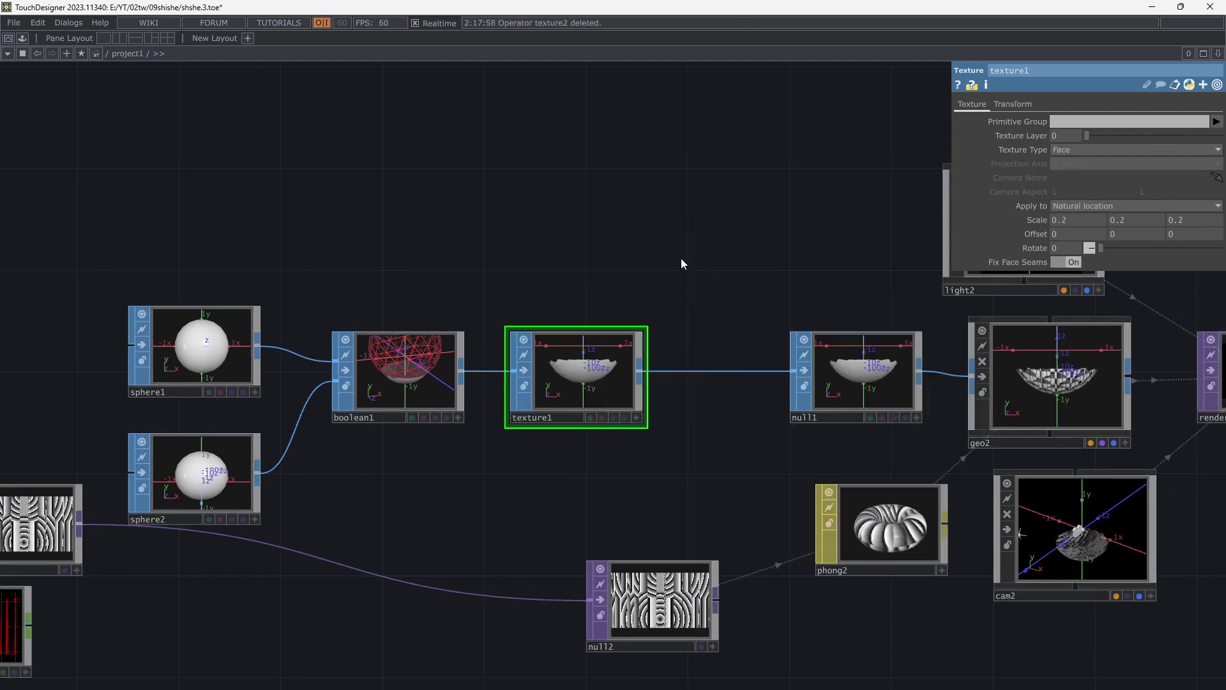
{"action": "left_click", "coordinate": [715, 369]}
{"action": "left_click_drag", "start_coordinate": [714, 264], "coordinate": [471, 272]}
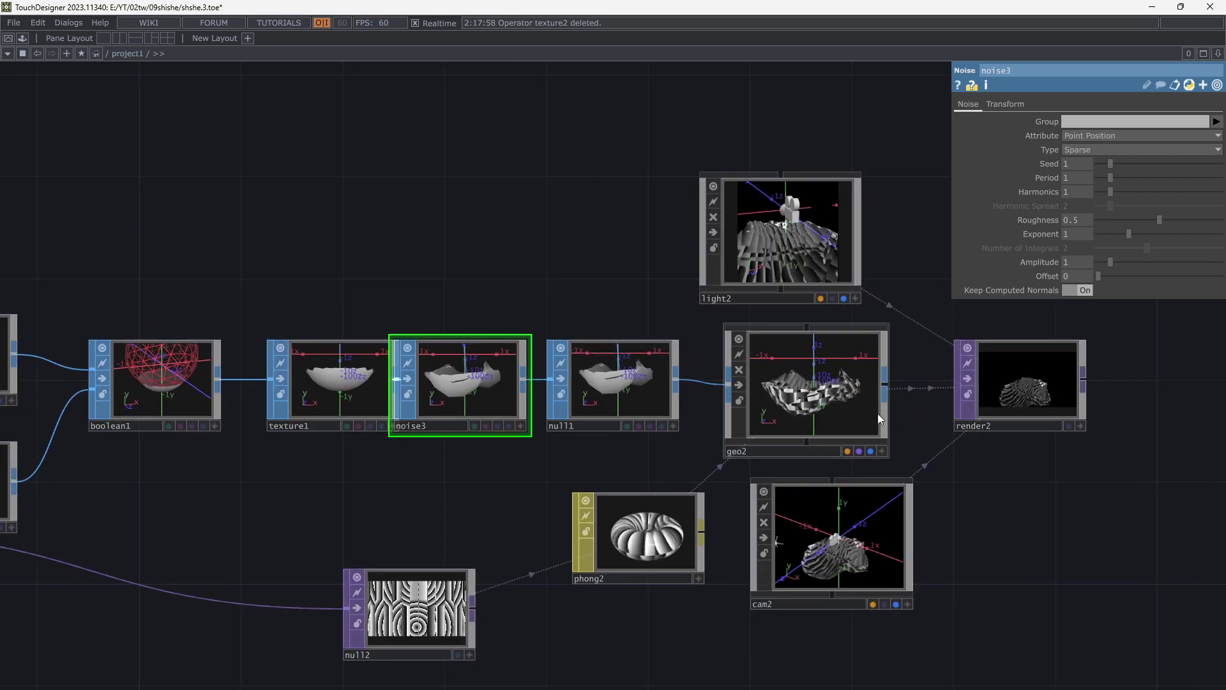
Set noise3's Period to 4.95 while checking the bowl's distortion in render2.
{"action": "scroll", "coordinate": [1050, 398], "scroll_direction": "up", "scroll_amount": 10}
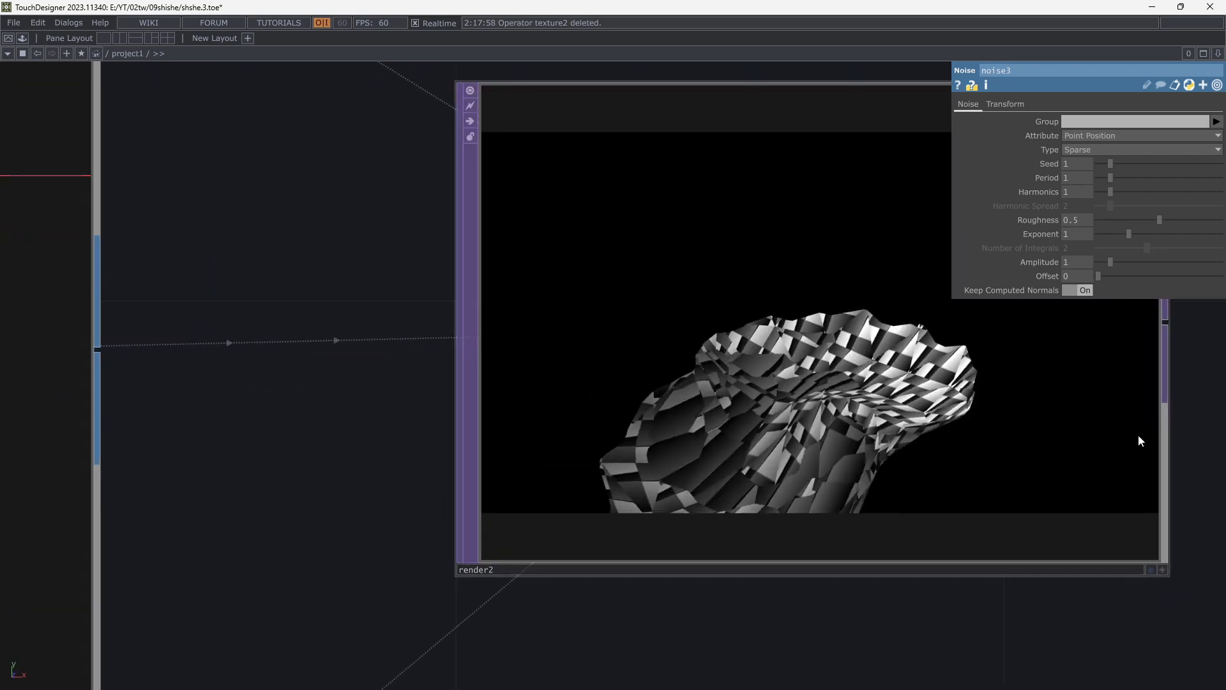
{"action": "scroll", "coordinate": [1022, 573], "scroll_direction": "right", "scroll_amount": 5}
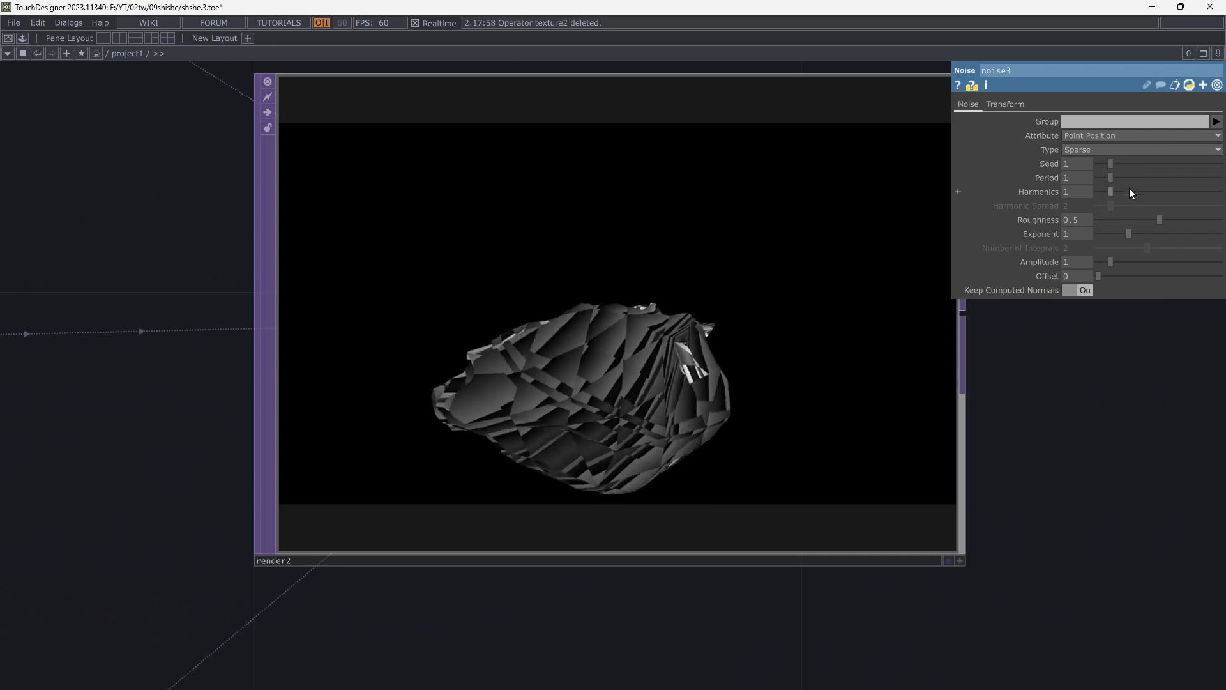
{"action": "left_click_drag", "start_coordinate": [1120, 176], "coordinate": [1160, 174]}
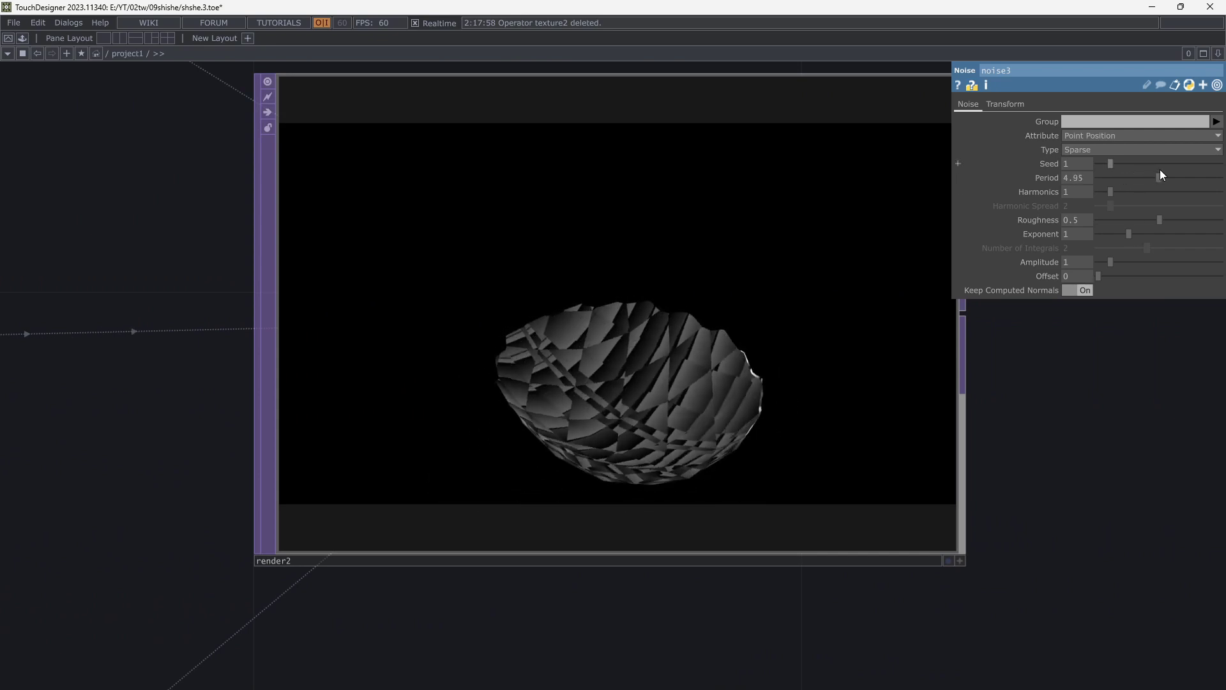
Display render2 as the network background and reposition cam2 interactively so the bowl fills more of the rendered frame.
{"action": "left_click", "coordinate": [949, 561]}
{"action": "scroll", "coordinate": [585, 534], "scroll_direction": "down", "scroll_amount": 5}
{"action": "left_click_drag", "start_coordinate": [600, 548], "coordinate": [756, 375]}
{"action": "left_click_drag", "start_coordinate": [630, 524], "coordinate": [596, 336]}
{"action": "left_click", "coordinate": [501, 518]}
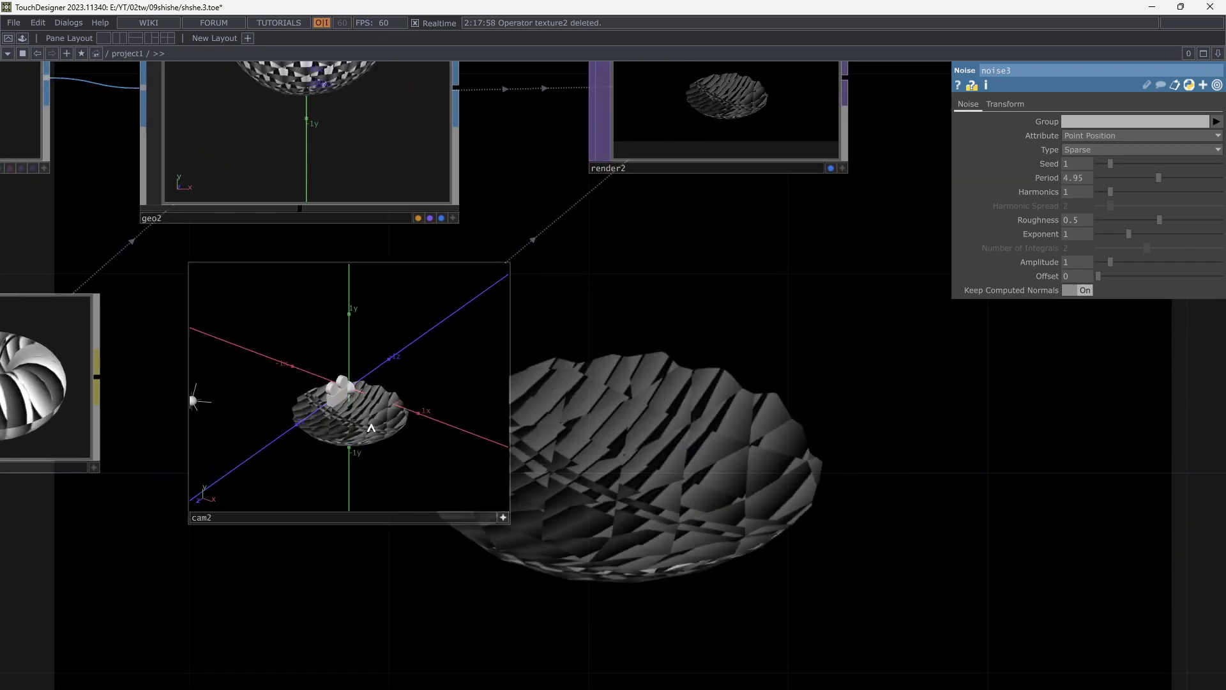
{"action": "mouse_move", "coordinate": [342, 396]}
{"action": "left_mouse_down"}
{"action": "mouse_move", "coordinate": [349, 383]}
{"action": "mouse_move", "coordinate": [332, 429]}
{"action": "mouse_move", "coordinate": [338, 390]}
{"action": "left_mouse_up"}
{"action": "scroll", "coordinate": [332, 420], "scroll_direction": "down", "scroll_amount": 5}
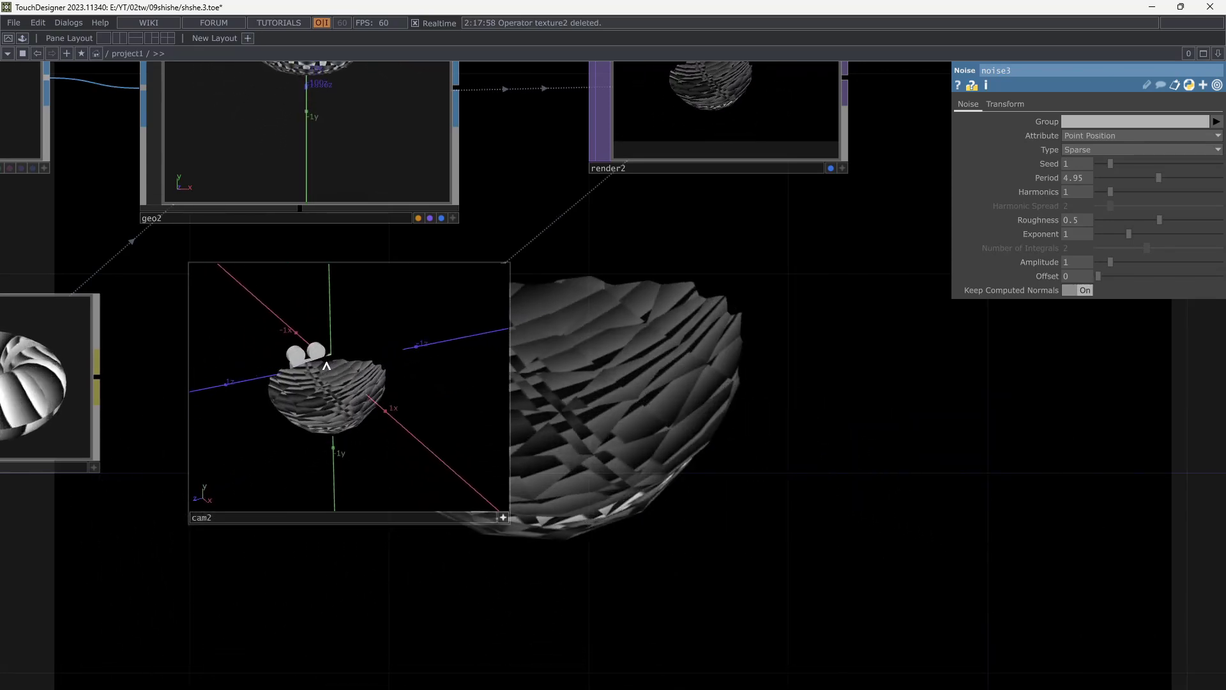
{"action": "left_click_drag", "start_coordinate": [326, 365], "coordinate": [501, 512]}
{"action": "scroll", "coordinate": [632, 433], "scroll_direction": "down", "scroll_amount": 8}
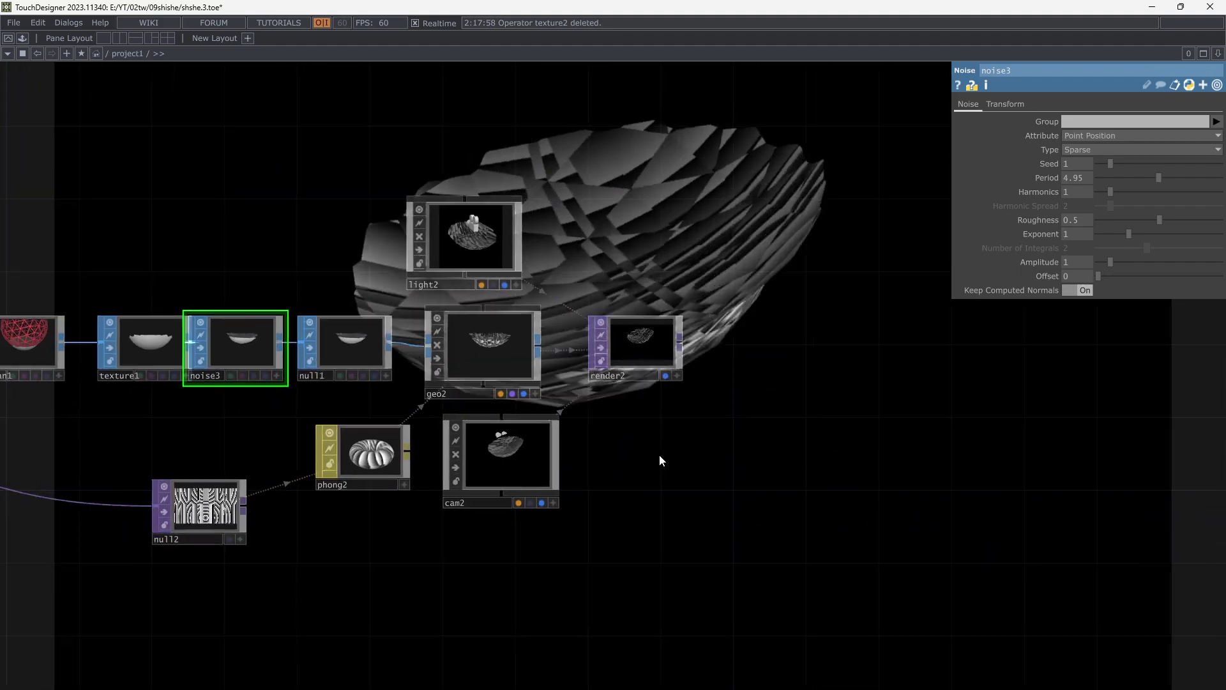
Lower noise3's Roughness to 0 and its Amplitude to 0.26.
{"action": "scroll", "coordinate": [661, 460], "scroll_direction": "up", "scroll_amount": 4}
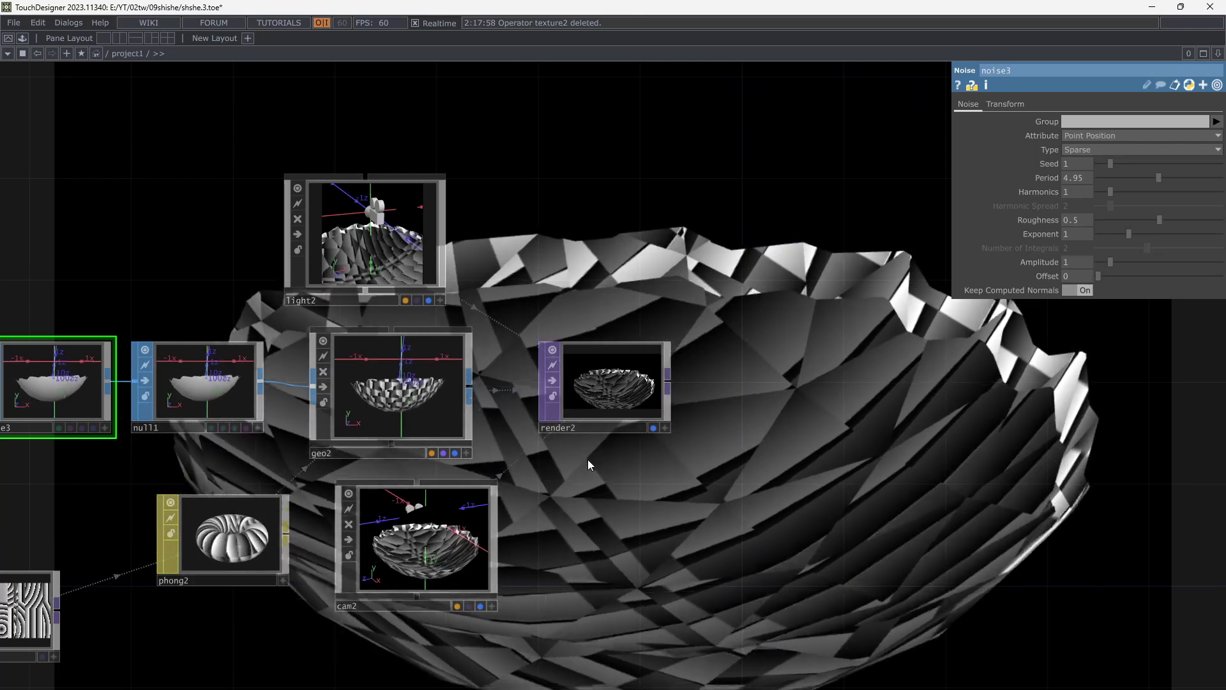
{"action": "left_click_drag", "start_coordinate": [588, 460], "coordinate": [642, 469]}
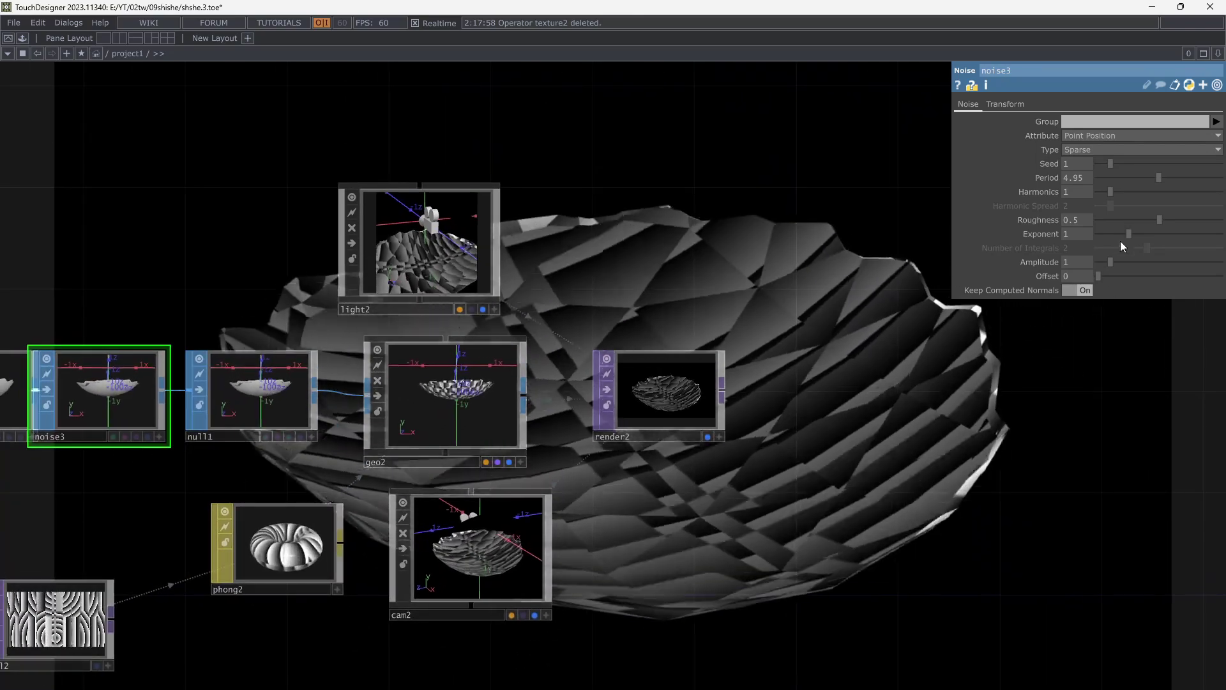
{"action": "left_click_drag", "start_coordinate": [1146, 221], "coordinate": [1080, 217]}
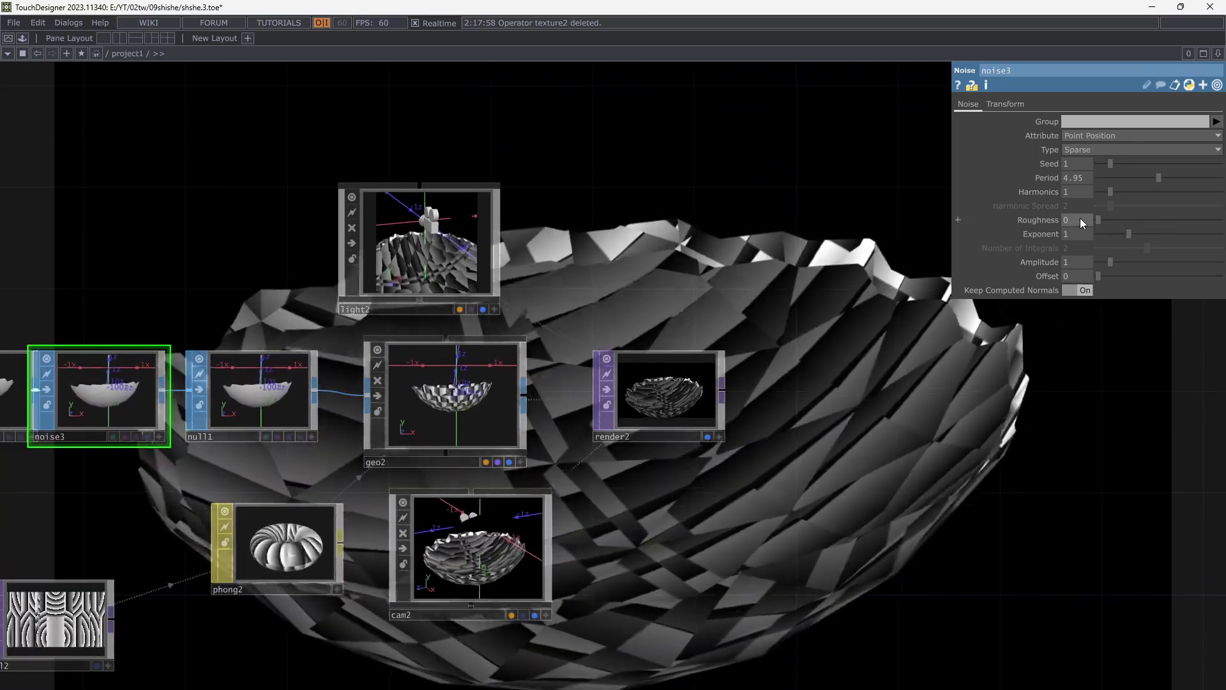
{"action": "left_click_drag", "start_coordinate": [1111, 261], "coordinate": [1104, 263]}
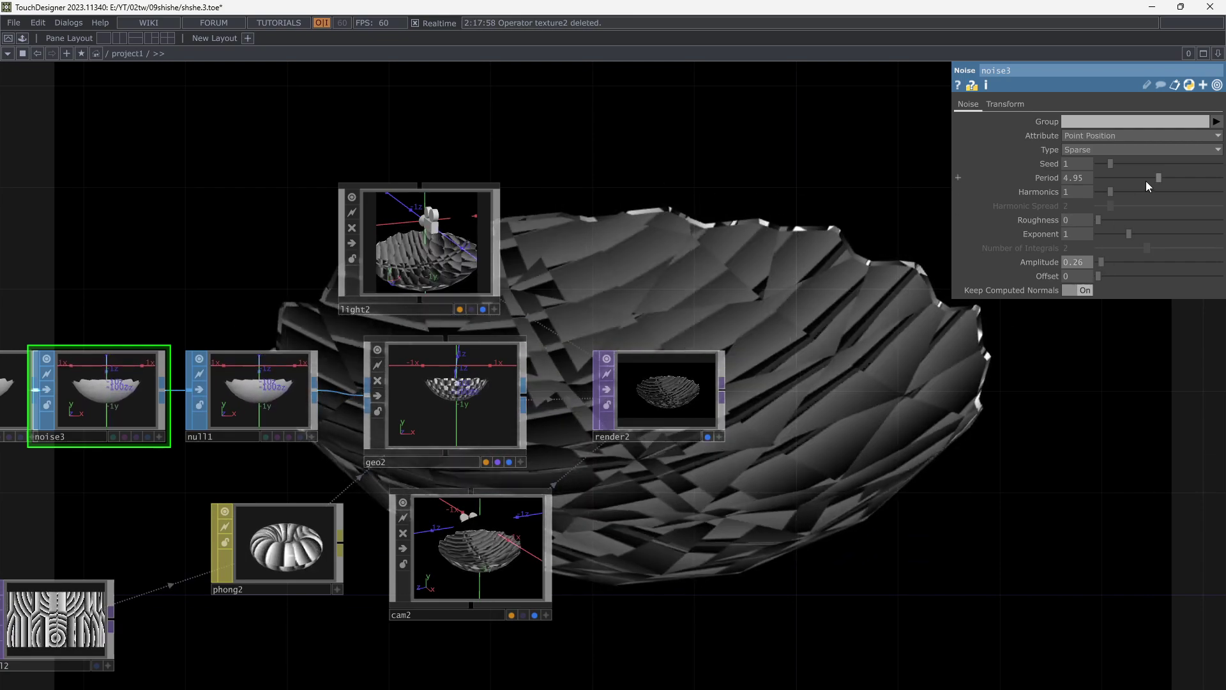
Add an Edge TOP to render2's output and place it beside render2.
{"action": "left_click_drag", "start_coordinate": [932, 427], "coordinate": [885, 421]}
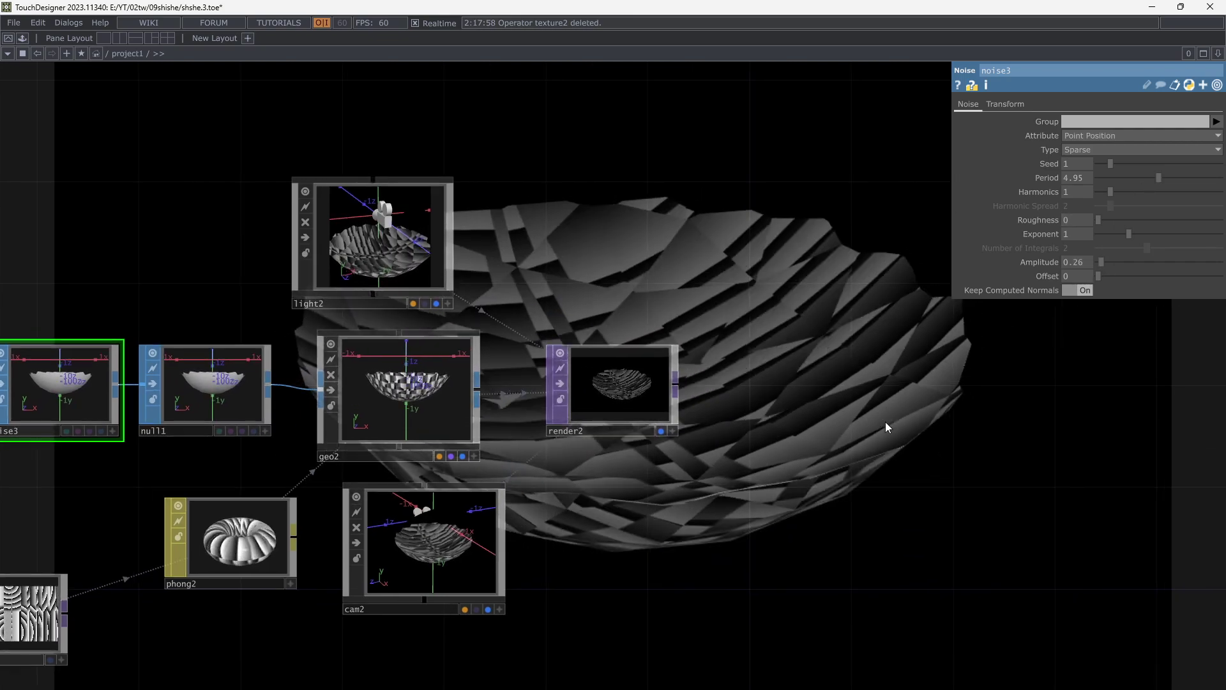
{"action": "scroll", "coordinate": [720, 380], "scroll_direction": "up", "scroll_amount": 3}
{"action": "left_click_drag", "start_coordinate": [720, 380], "coordinate": [690, 392]}
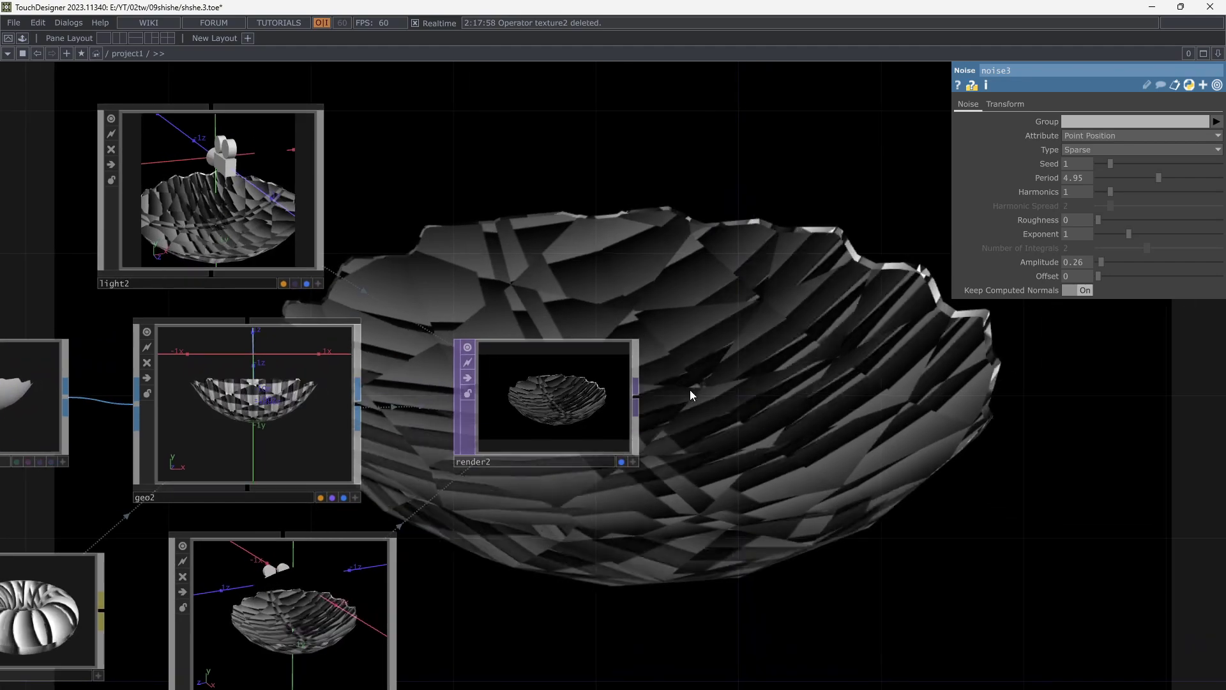
{"action": "left_click", "coordinate": [635, 389]}
{"action": "type", "text": "e"}
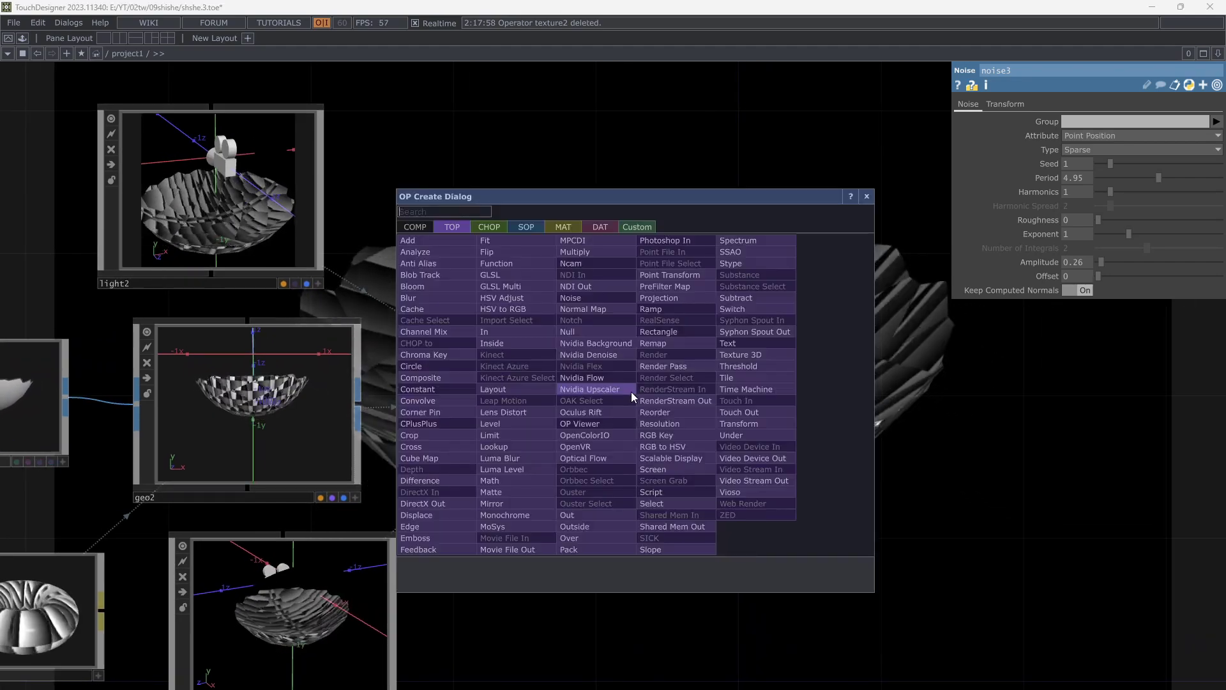
{"action": "key", "text": "Return"}
{"action": "left_click", "coordinate": [751, 405]}
{"action": "scroll", "coordinate": [792, 405], "scroll_direction": "up", "scroll_amount": 5}
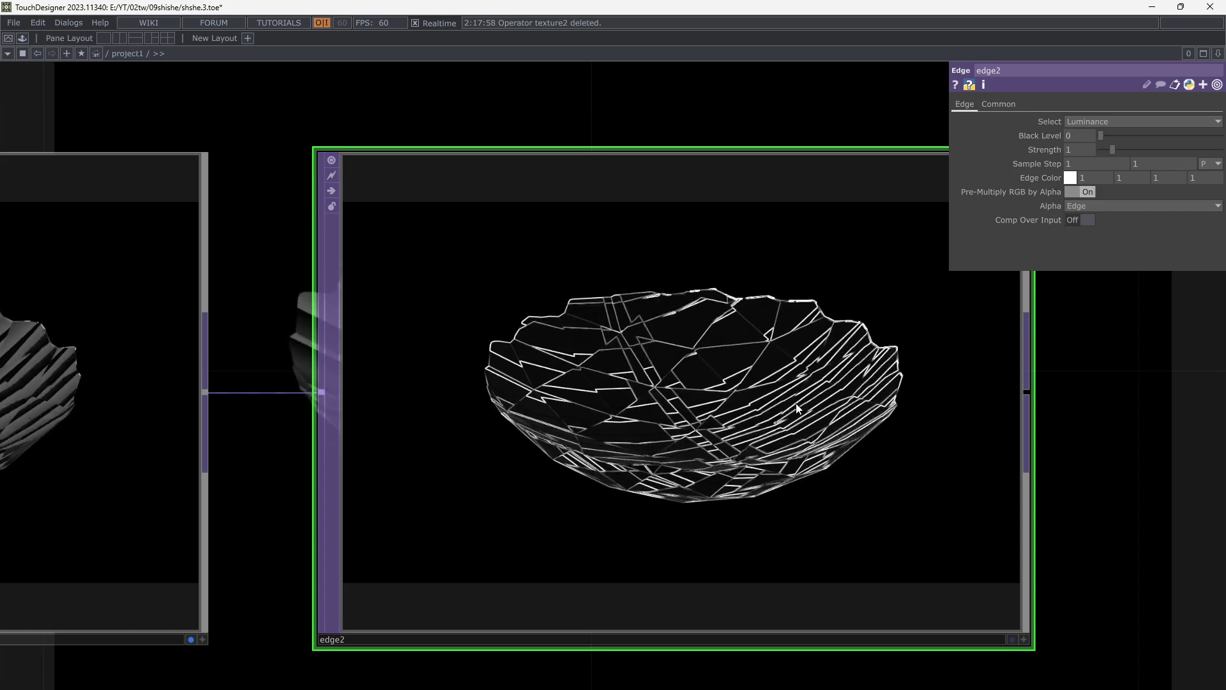
Turn off render2's display as the network background.
{"action": "scroll", "coordinate": [796, 403], "scroll_direction": "down", "scroll_amount": 4}
{"action": "scroll", "coordinate": [930, 473], "scroll_direction": "down", "scroll_amount": 2}
{"action": "left_click_drag", "start_coordinate": [930, 473], "coordinate": [773, 447]}
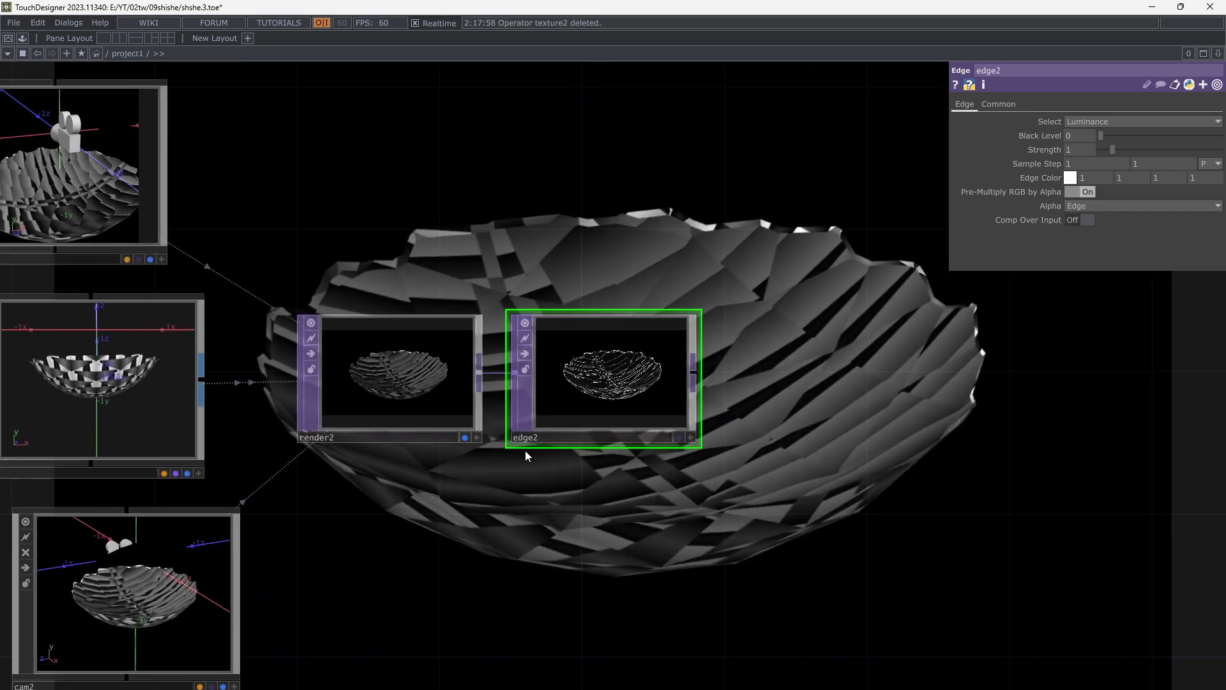
{"action": "left_click", "coordinate": [464, 438]}
Add a Bloom TOP to edge2's output, placed above and beyond edge2.
{"action": "scroll", "coordinate": [549, 430], "scroll_direction": "up", "scroll_amount": 3}
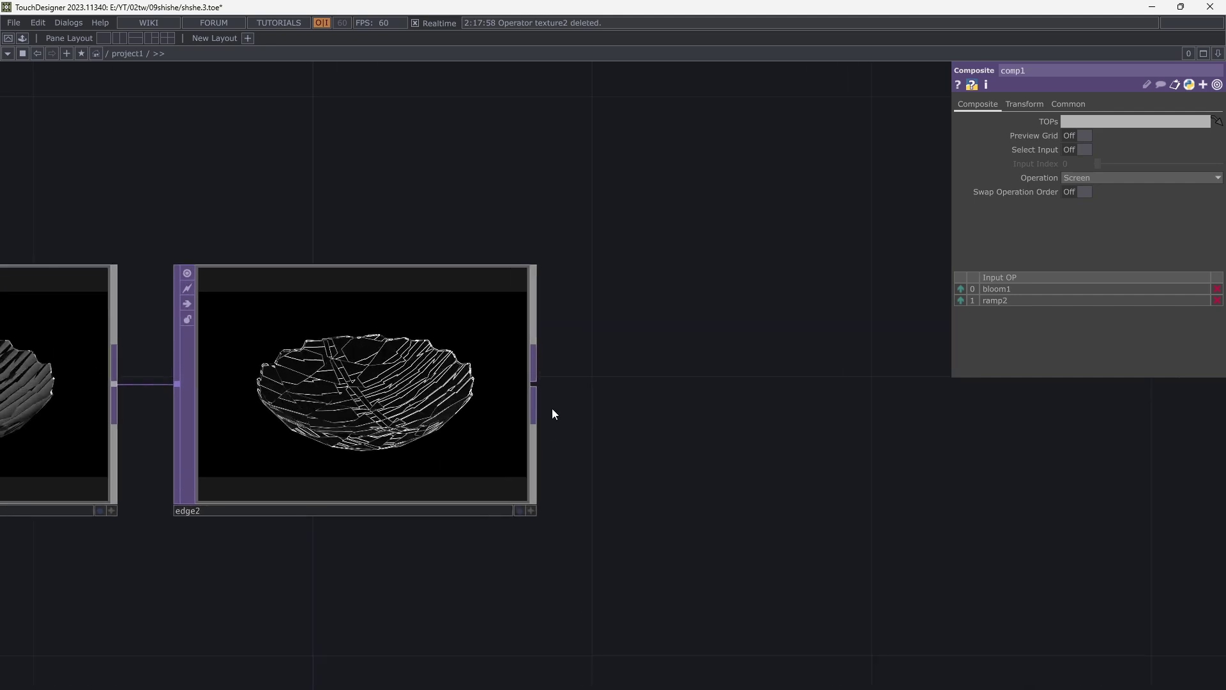
{"action": "right_click", "coordinate": [538, 389]}
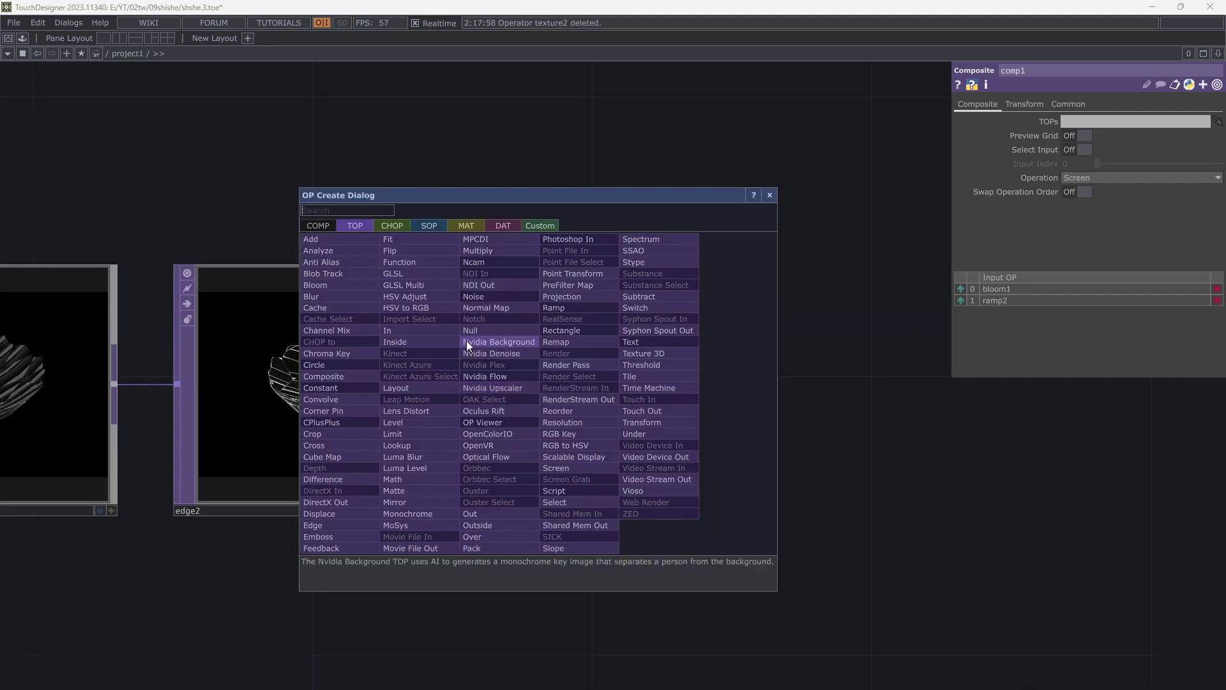
{"action": "left_click", "coordinate": [361, 286]}
{"action": "left_click", "coordinate": [774, 245]}
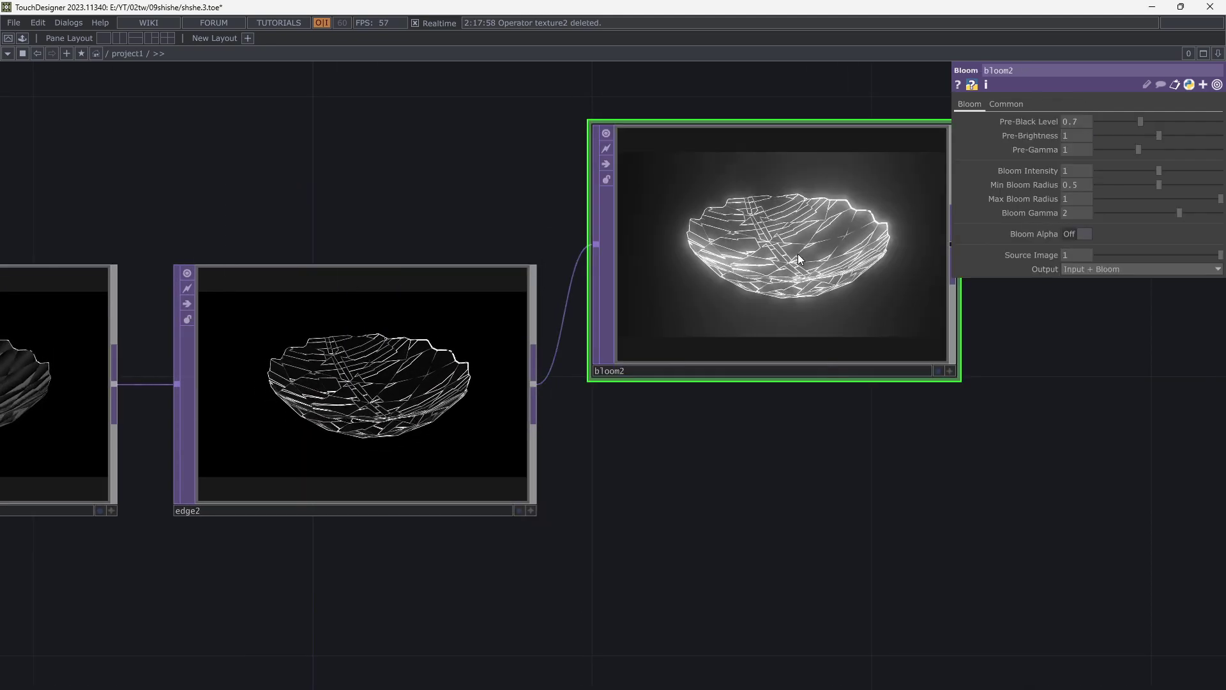
Set bloom2's Min Bloom Radius to 0.21 and its Max Bloom Radius to 0.461.
{"action": "scroll", "coordinate": [821, 406], "scroll_direction": "down", "scroll_amount": 4}
{"action": "scroll", "coordinate": [700, 472], "scroll_direction": "up", "scroll_amount": 5}
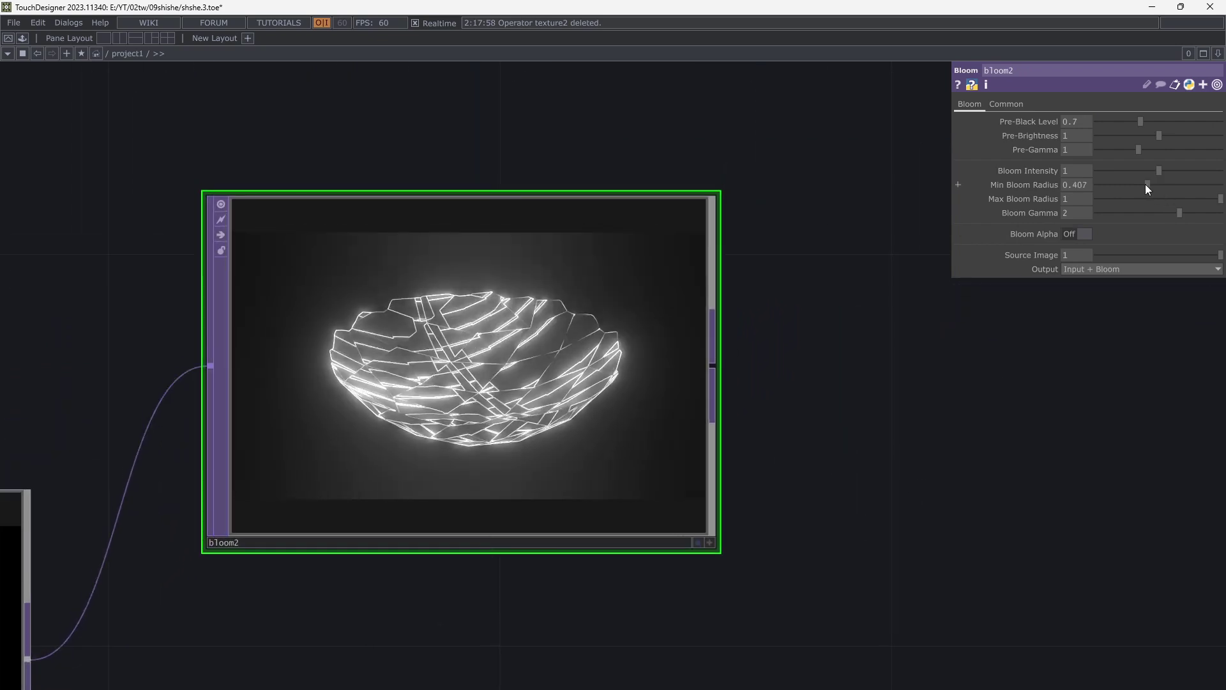
{"action": "left_click_drag", "start_coordinate": [1220, 198], "coordinate": [1156, 198]}
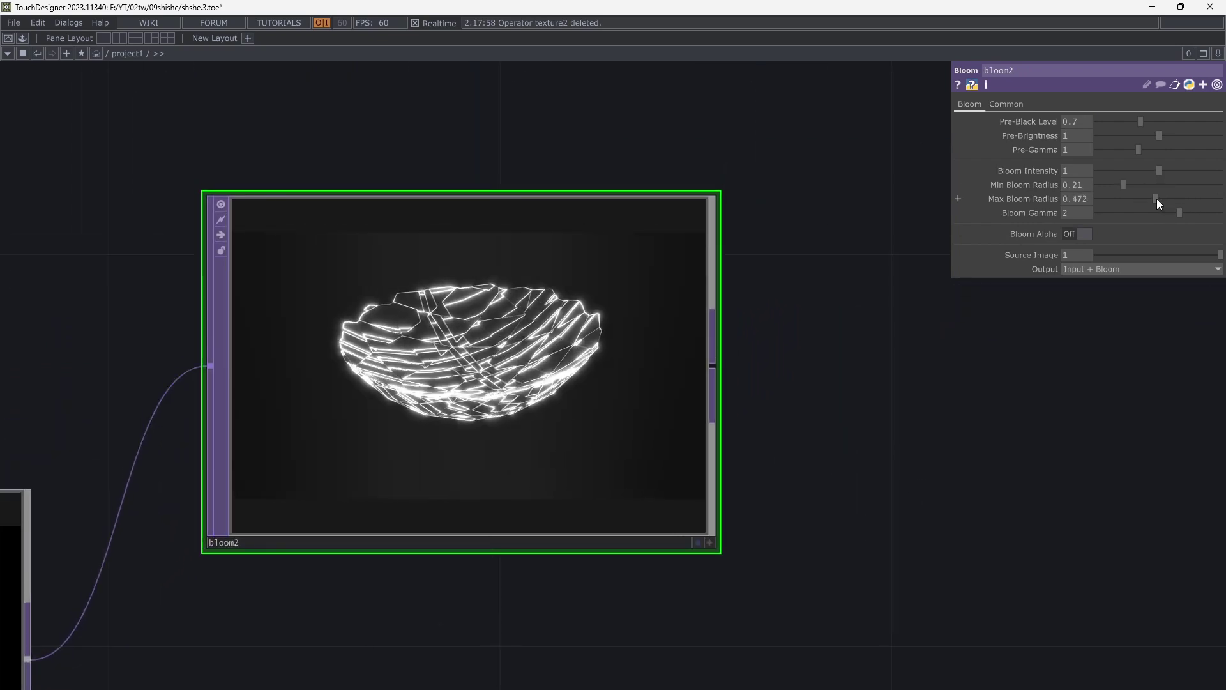
Move bloom2 higher in the network, leaving free space below it for a second branch from edge2.
{"action": "scroll", "coordinate": [856, 438], "scroll_direction": "down", "scroll_amount": 3}
{"action": "left_click_drag", "start_coordinate": [853, 391], "coordinate": [891, 304]}
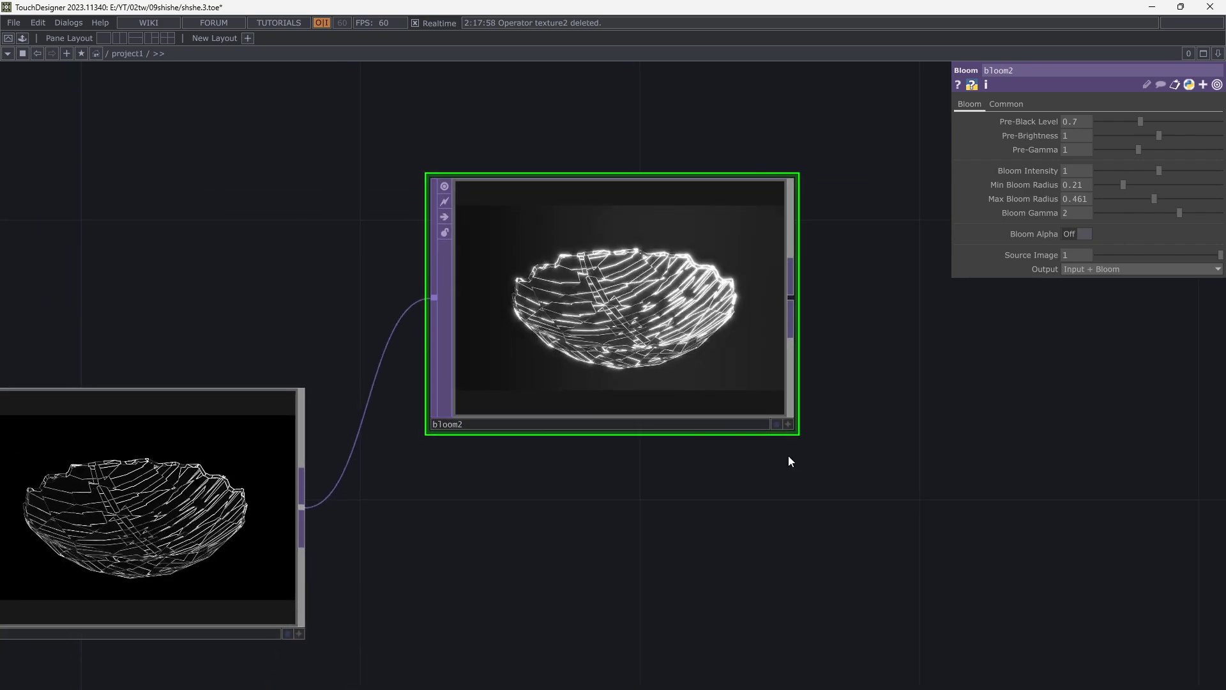
{"action": "scroll", "coordinate": [584, 578], "scroll_direction": "down", "scroll_amount": 2}
{"action": "left_click_drag", "start_coordinate": [583, 578], "coordinate": [571, 504]}
{"action": "left_click_drag", "start_coordinate": [607, 394], "coordinate": [606, 344]}
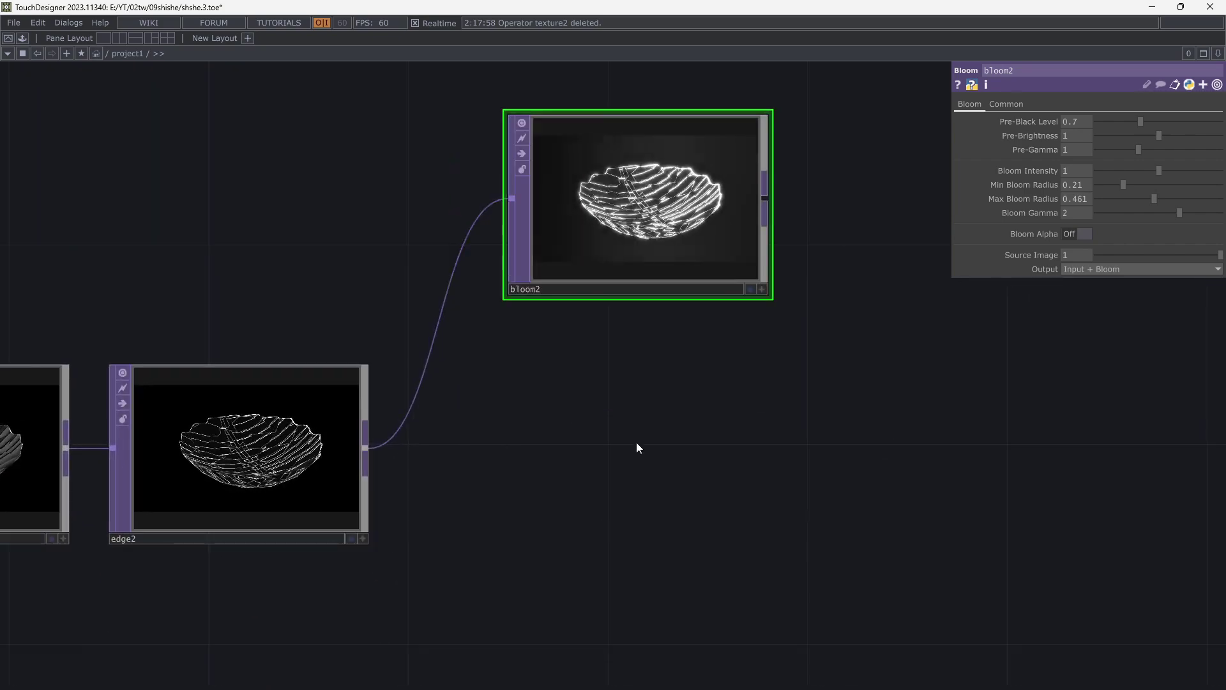
{"action": "left_click_drag", "start_coordinate": [637, 447], "coordinate": [629, 350]}
Branch a Blur TOP off edge2's output and place it below bloom2.
{"action": "key", "text": "Tab"}
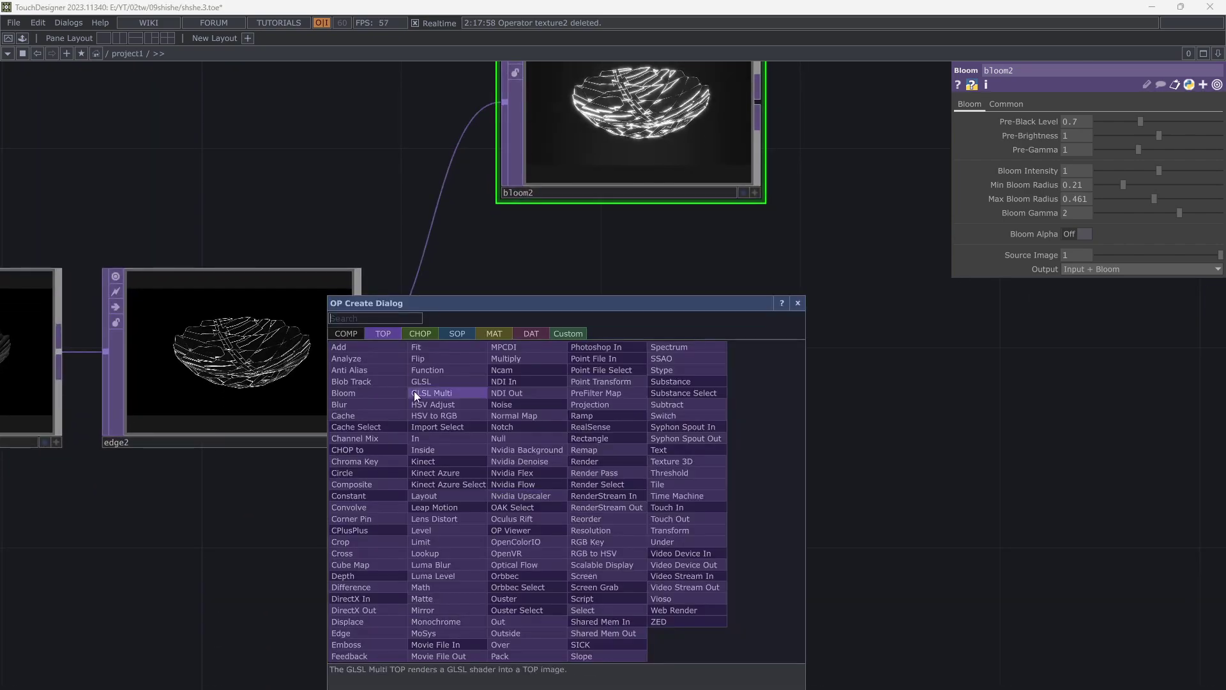
{"action": "left_click", "coordinate": [374, 405]}
{"action": "left_click", "coordinate": [607, 541]}
{"action": "scroll", "coordinate": [815, 506], "scroll_direction": "down", "scroll_amount": 2}
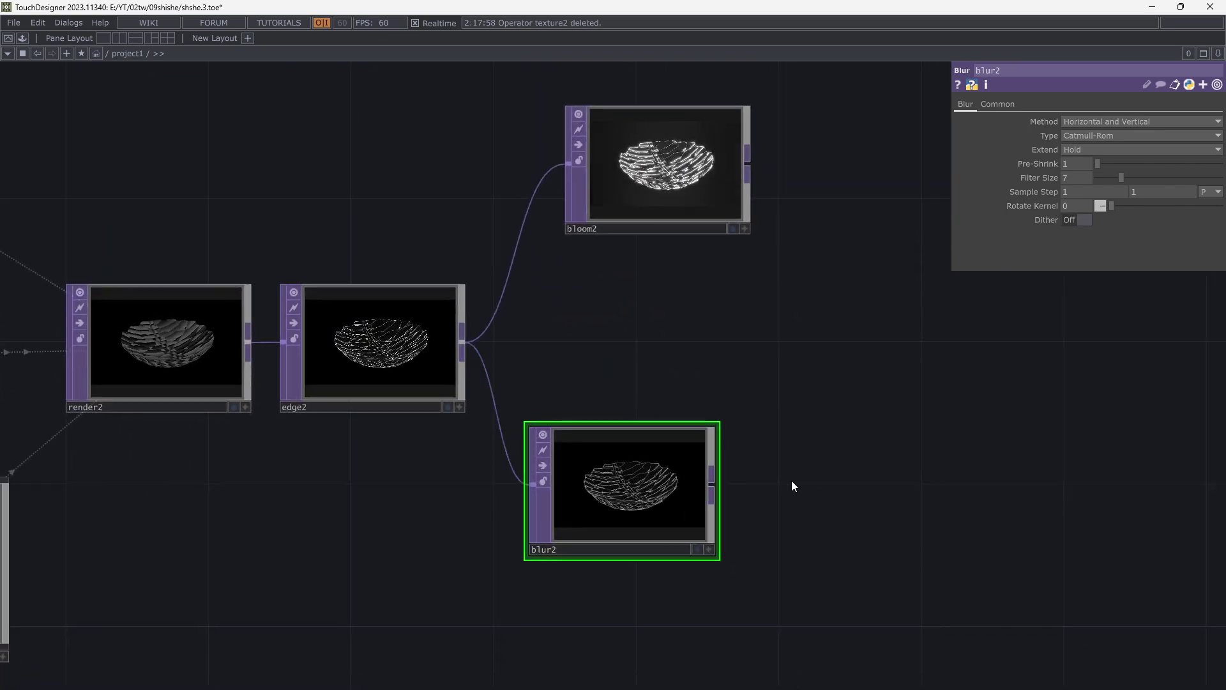
Shift blur2 down and closer to edge2, and add a Transform TOP to blur2's output.
{"action": "left_click_drag", "start_coordinate": [791, 480], "coordinate": [609, 481]}
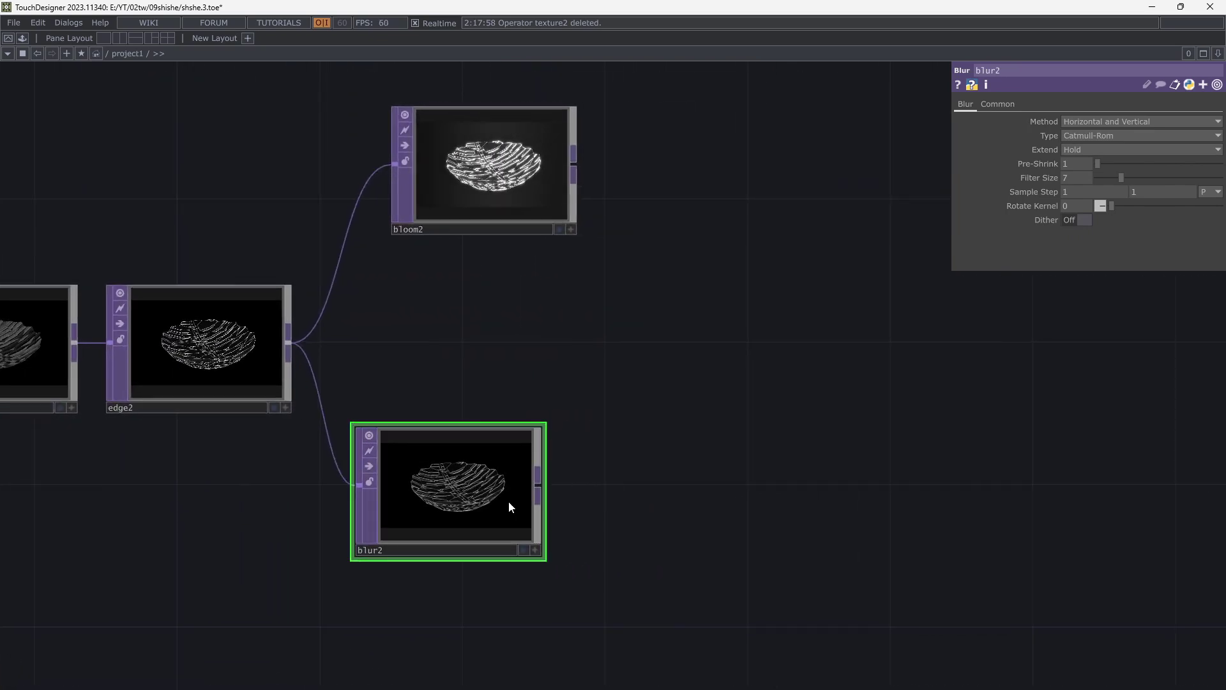
{"action": "left_click_drag", "start_coordinate": [573, 520], "coordinate": [562, 526]}
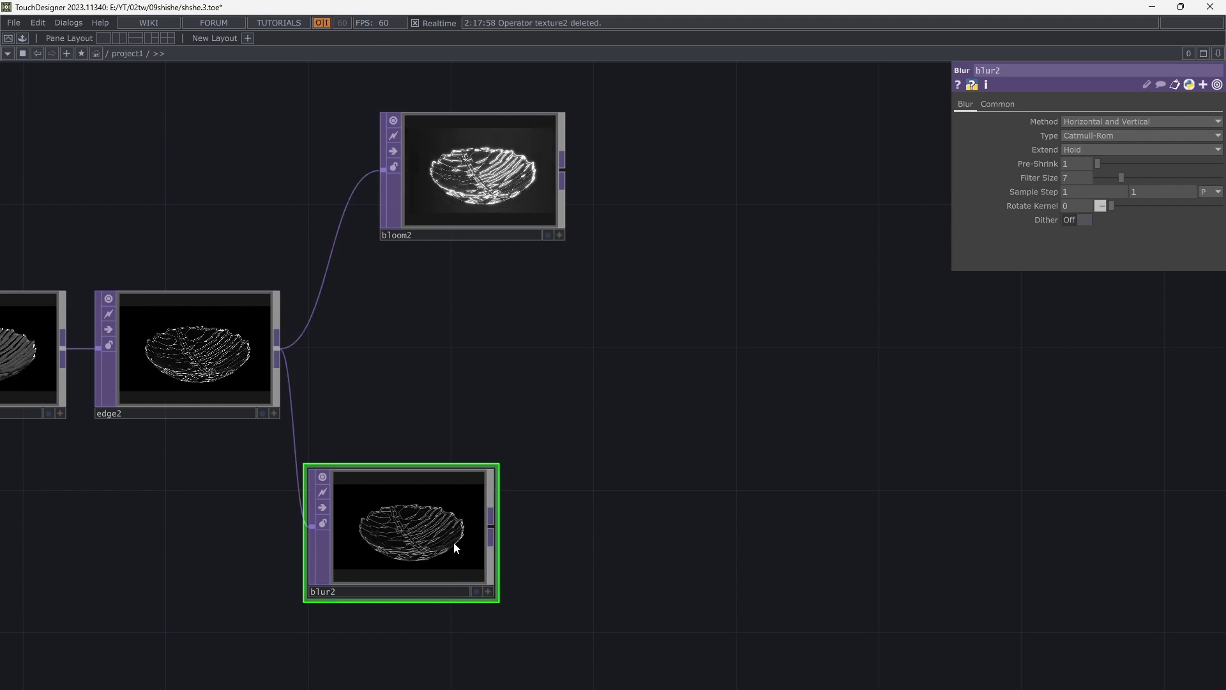
{"action": "right_click", "coordinate": [495, 535]}
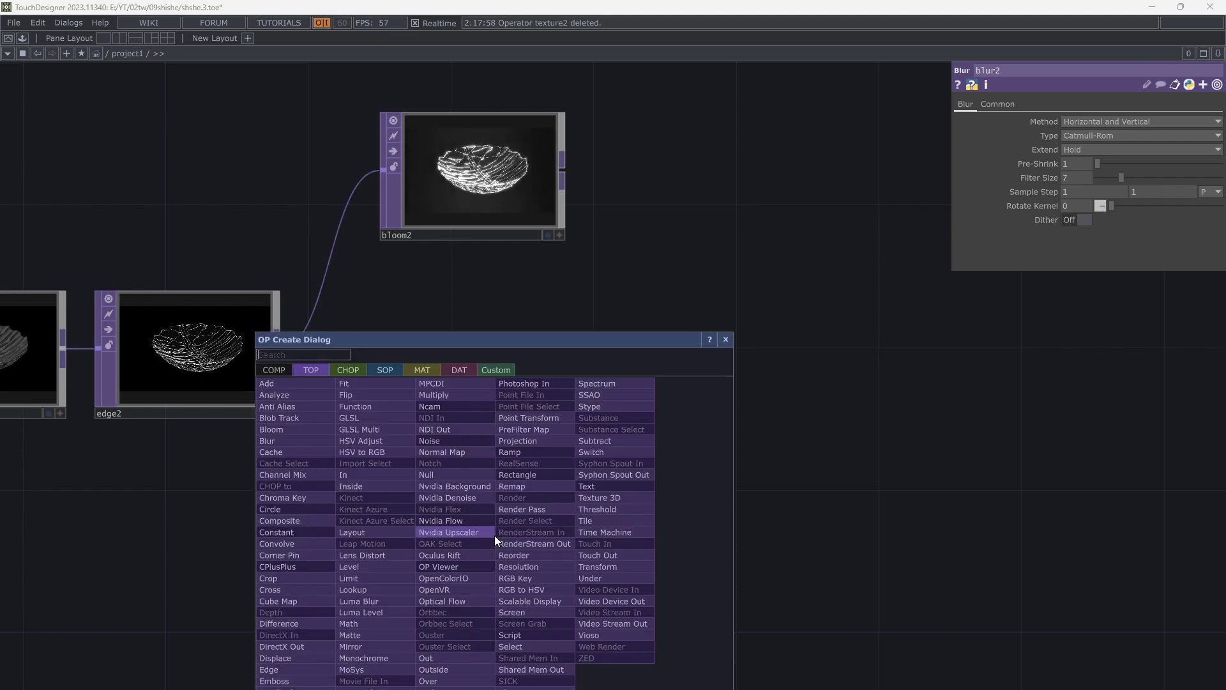
{"action": "left_click", "coordinate": [581, 566]}
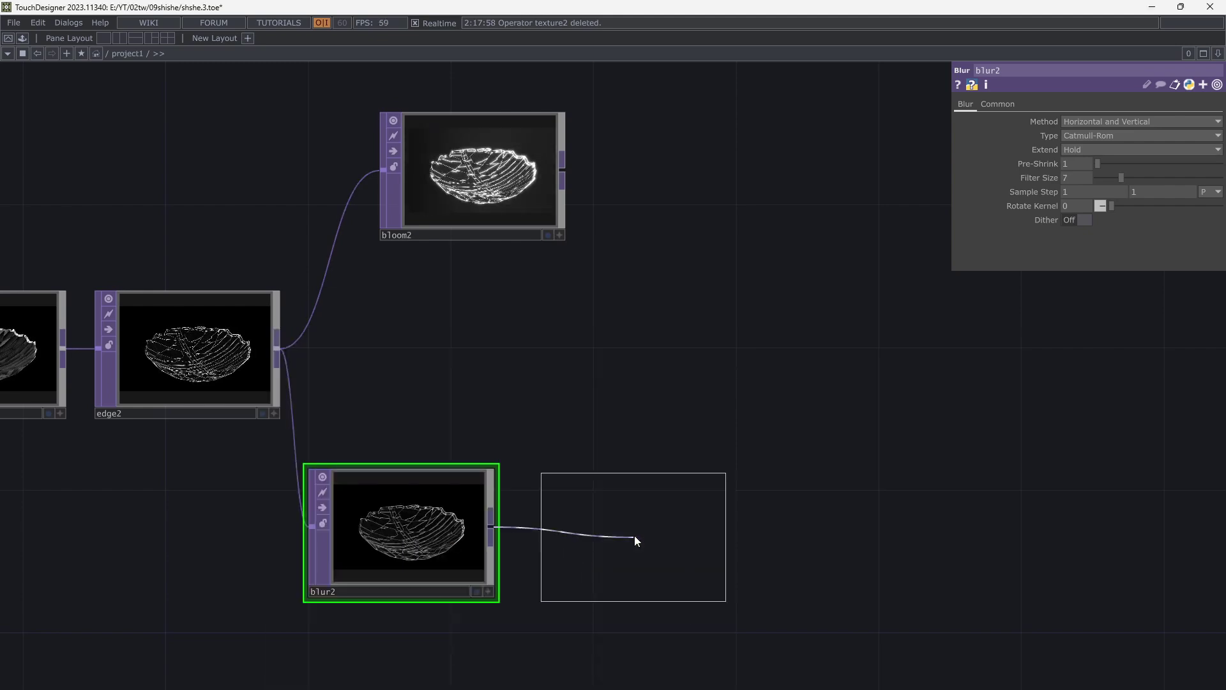
{"action": "left_click", "coordinate": [639, 538]}
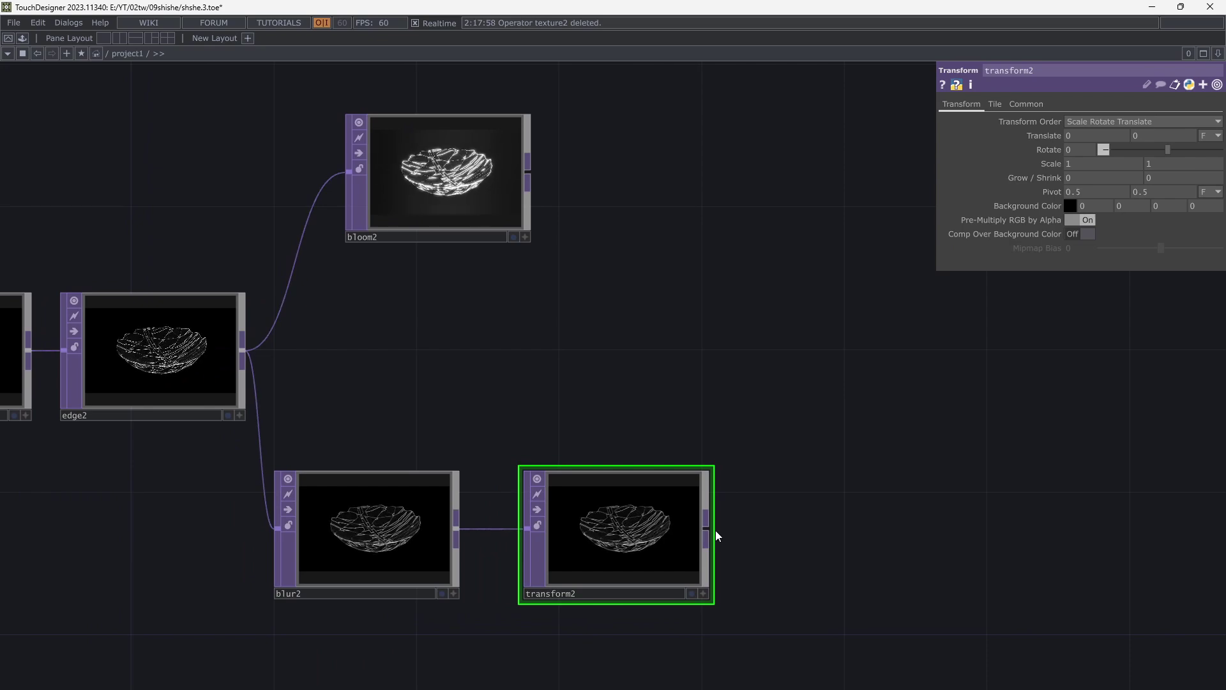
Add a Composite TOP after transform2 and connect bloom2's output as its second input.
{"action": "left_click_drag", "start_coordinate": [731, 528], "coordinate": [646, 488]}
{"action": "left_click", "coordinate": [579, 527]}
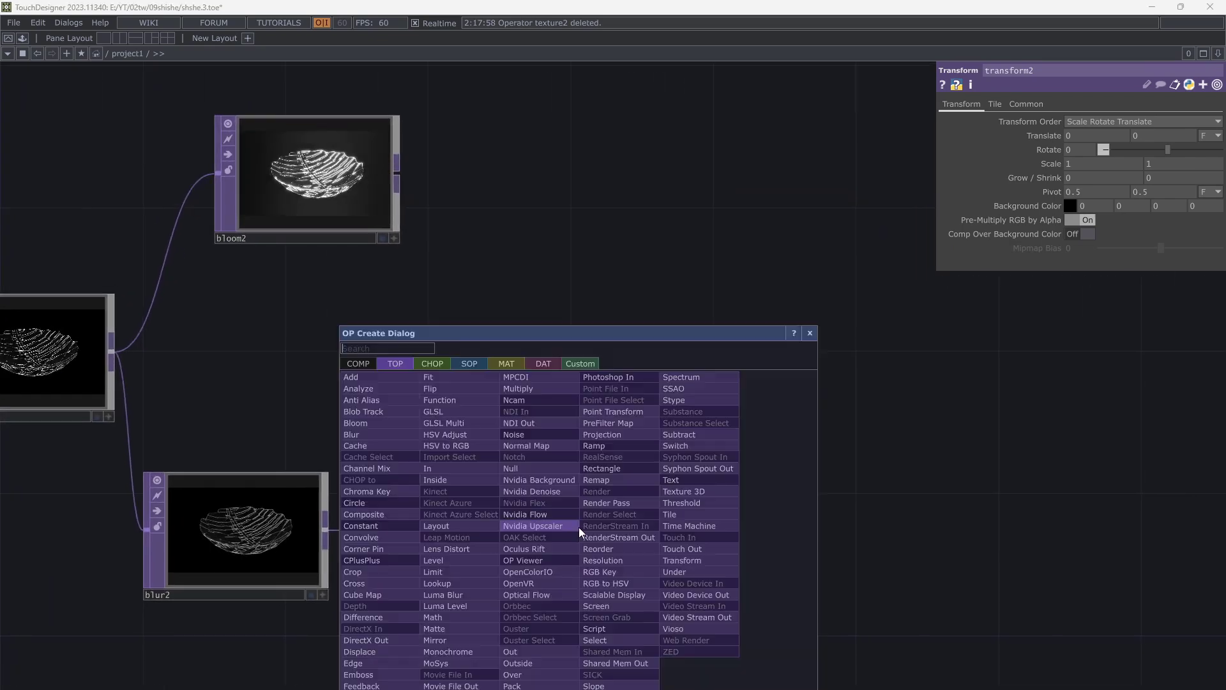
{"action": "type", "text": "c"}
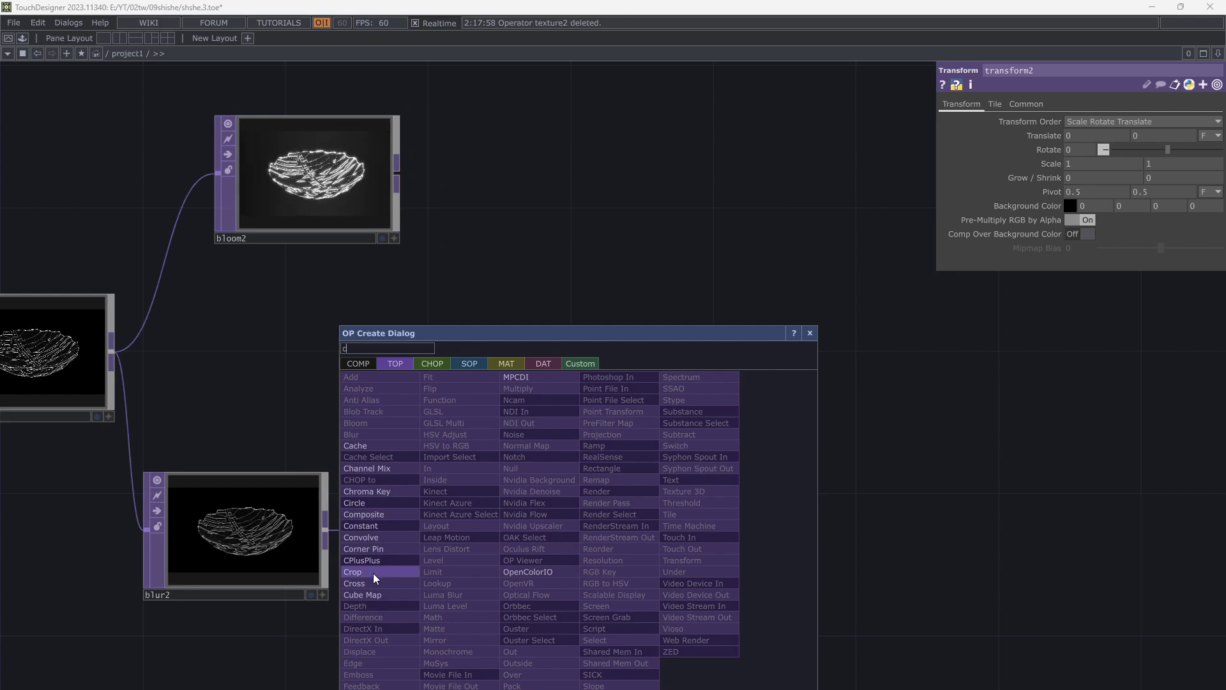
{"action": "left_click", "coordinate": [368, 515]}
{"action": "left_click", "coordinate": [813, 335]}
{"action": "left_click_drag", "start_coordinate": [816, 441], "coordinate": [804, 505]}
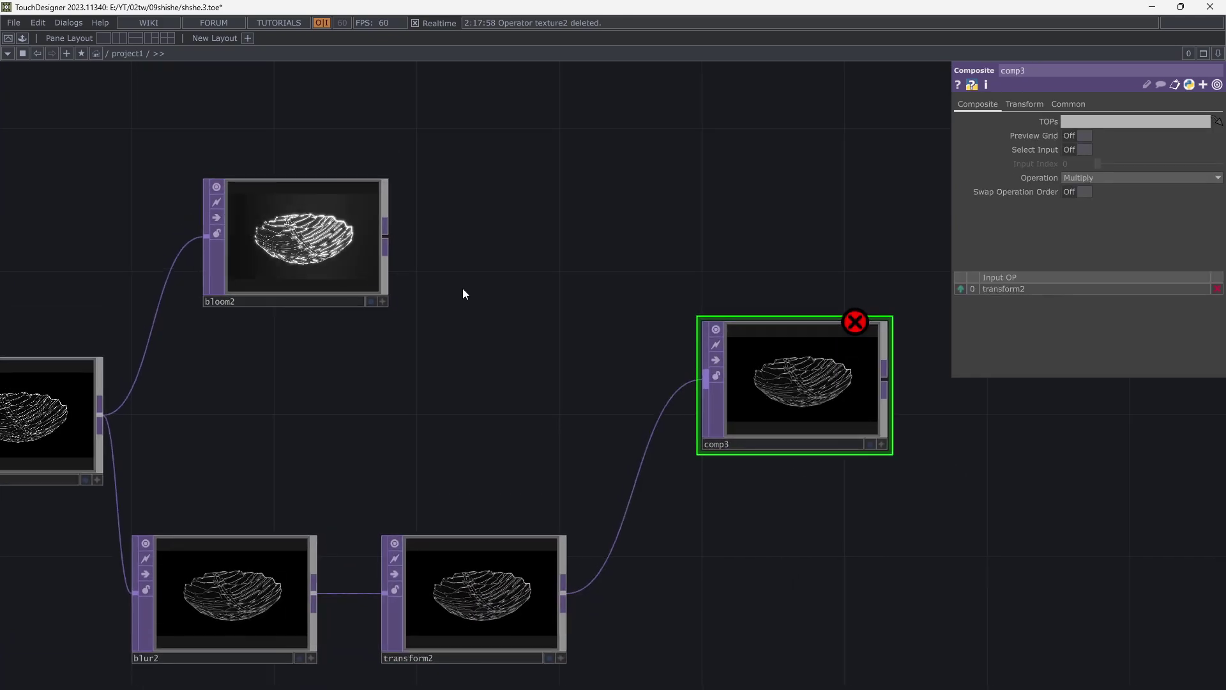
{"action": "left_click_drag", "start_coordinate": [384, 236], "coordinate": [671, 379]}
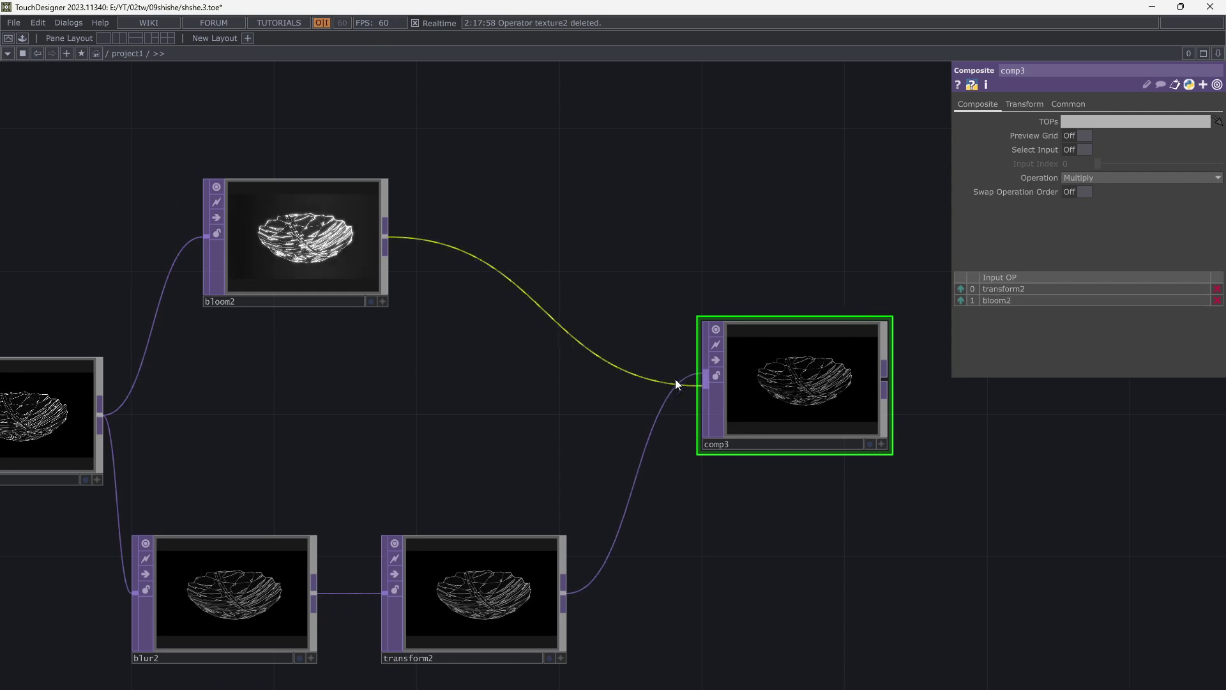
Move blur2 and transform2 down and apart, and insert a Ramp TOP into the connection between them.
{"action": "scroll", "coordinate": [726, 466], "scroll_direction": "down", "scroll_amount": 3}
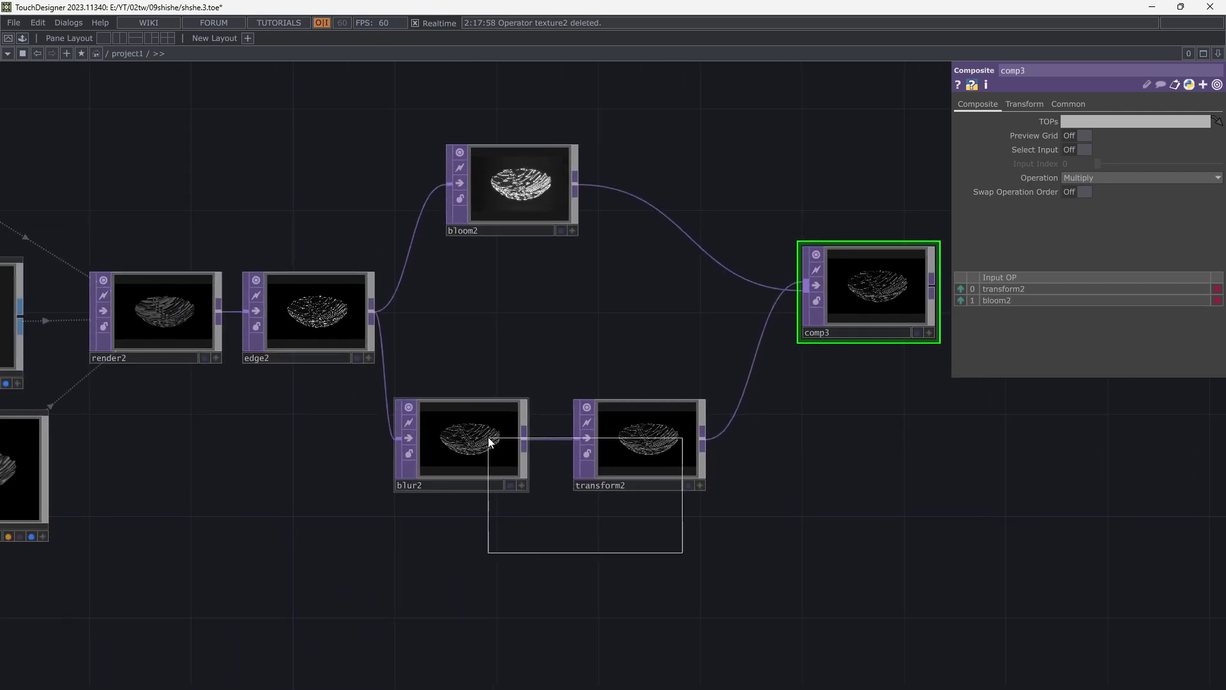
{"action": "left_click_drag", "start_coordinate": [490, 441], "coordinate": [489, 441]}
{"action": "left_click_drag", "start_coordinate": [489, 440], "coordinate": [435, 520]}
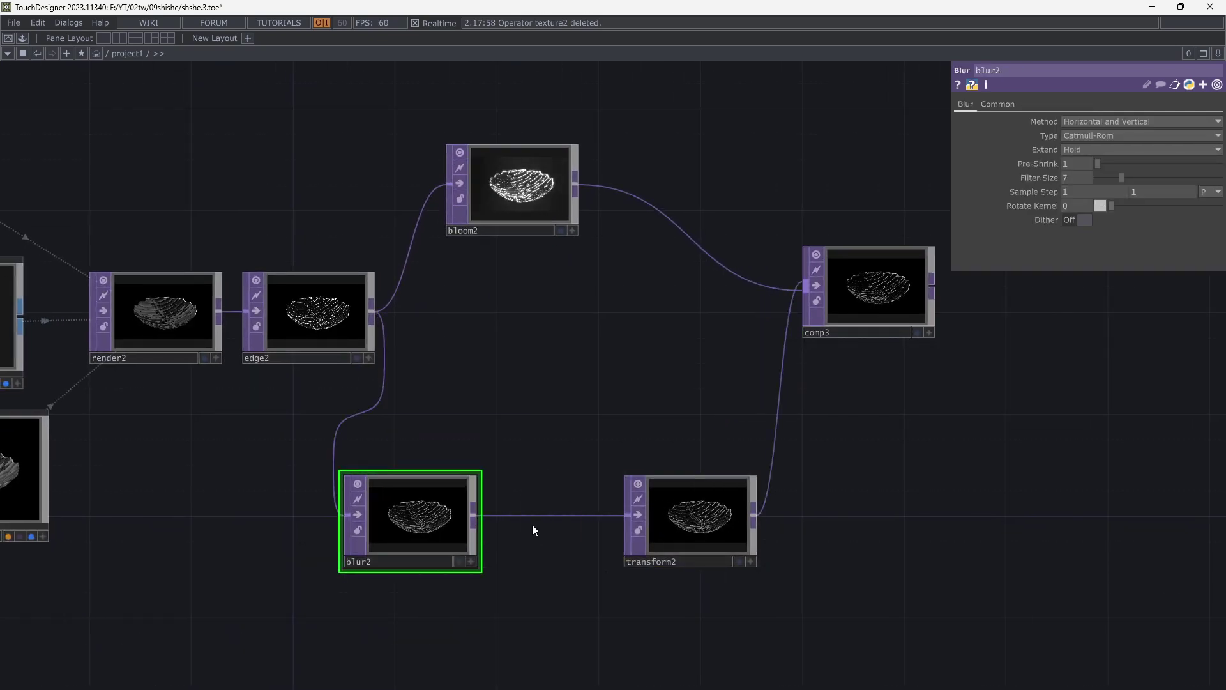
{"action": "right_click", "coordinate": [534, 514]}
{"action": "left_click", "coordinate": [541, 505]}
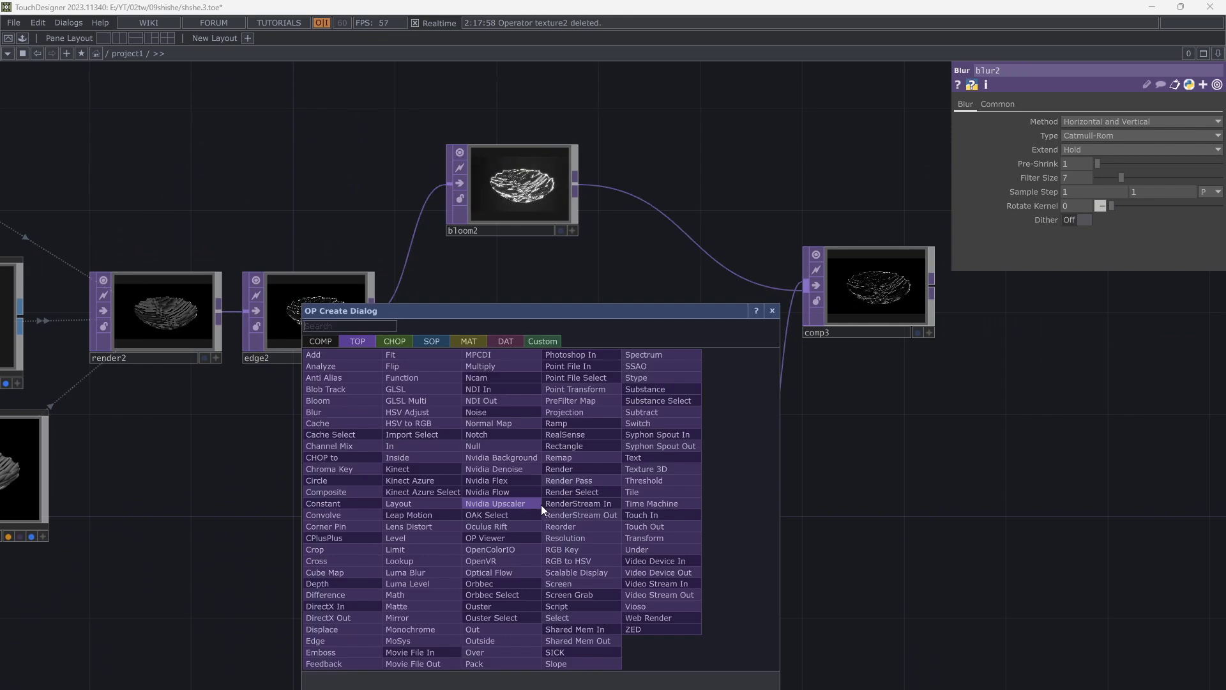
{"action": "left_click", "coordinate": [570, 424]}
{"action": "left_click", "coordinate": [566, 511]}
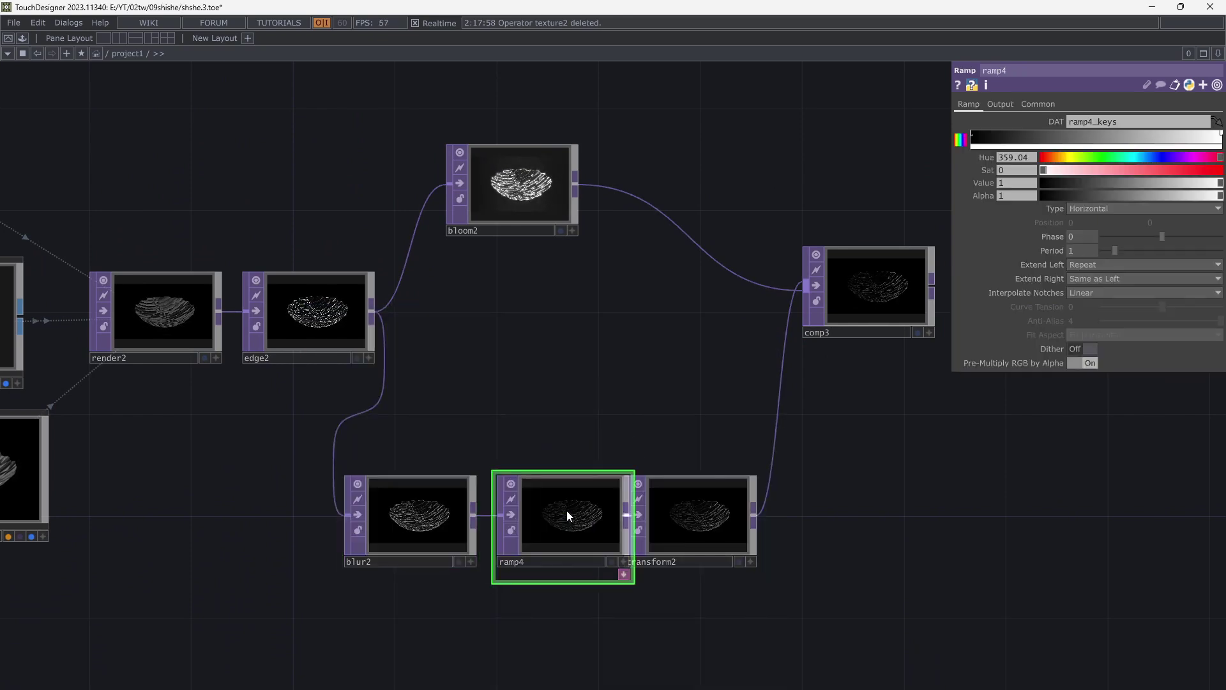
Set ramp4's type to Circular.
{"action": "scroll", "coordinate": [566, 511], "scroll_direction": "up", "scroll_amount": 3}
{"action": "left_click_drag", "start_coordinate": [623, 392], "coordinate": [547, 347]}
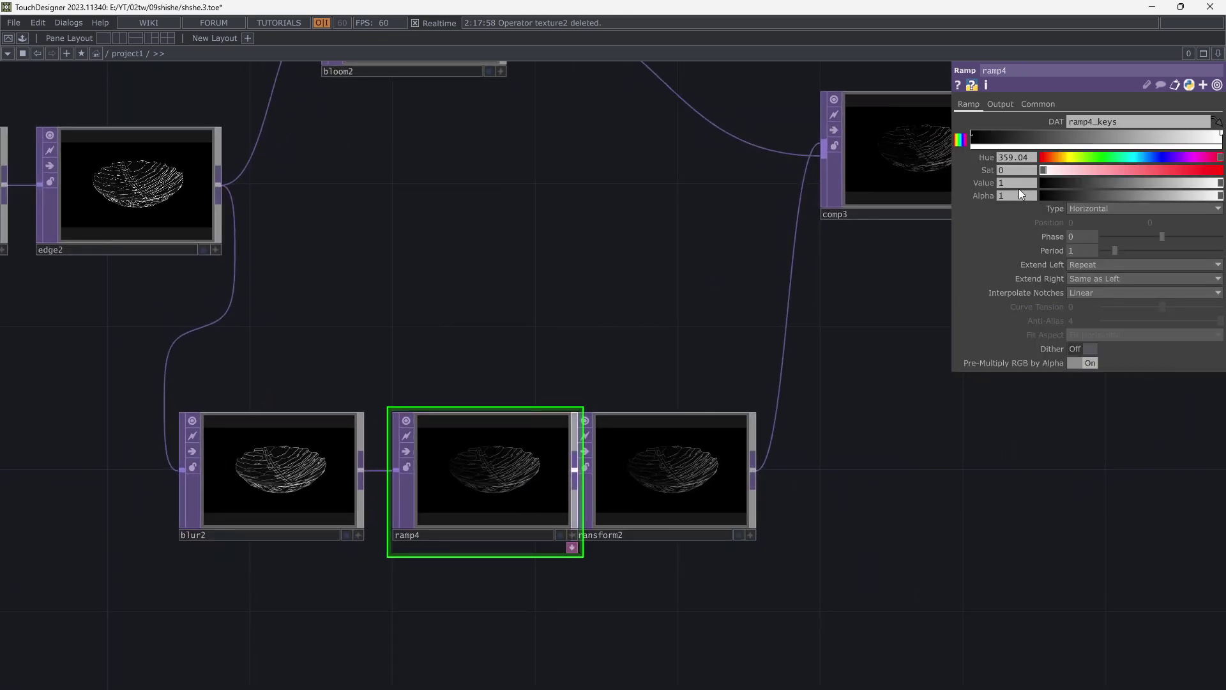
{"action": "left_click", "coordinate": [1087, 259]}
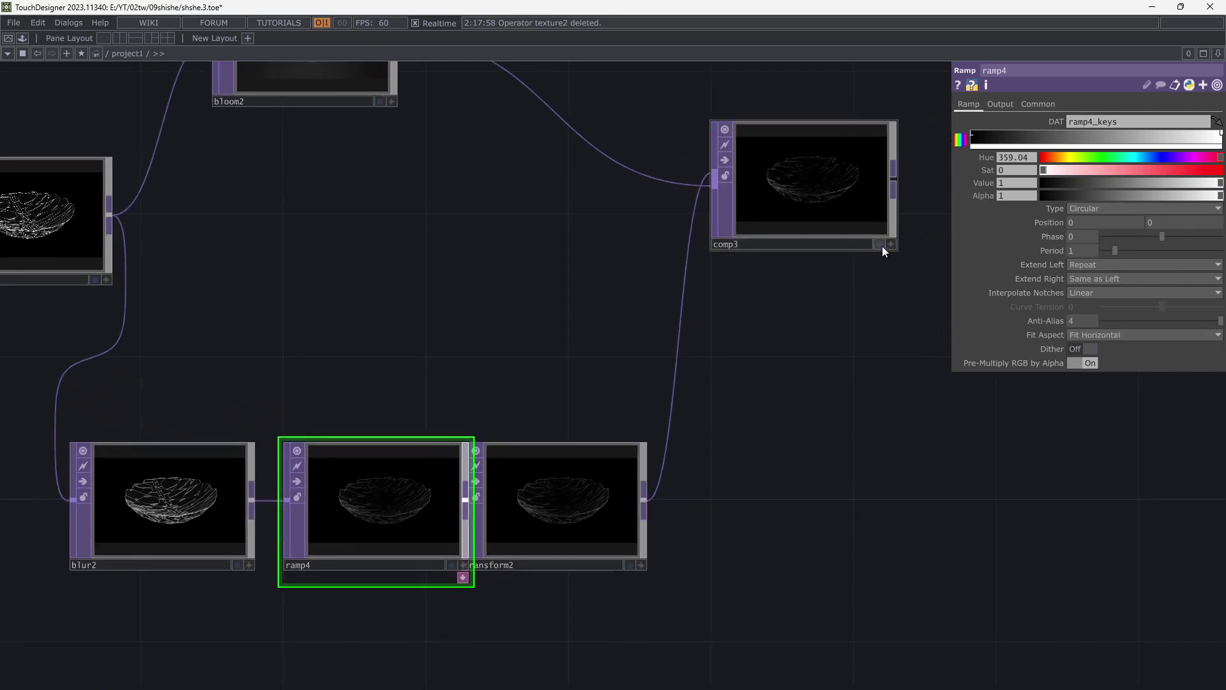
Show comp3 as the network background and colour ramp4's gradient from blue to fully saturated red.
{"action": "left_click", "coordinate": [882, 245]}
{"action": "left_click_drag", "start_coordinate": [817, 397], "coordinate": [791, 388]}
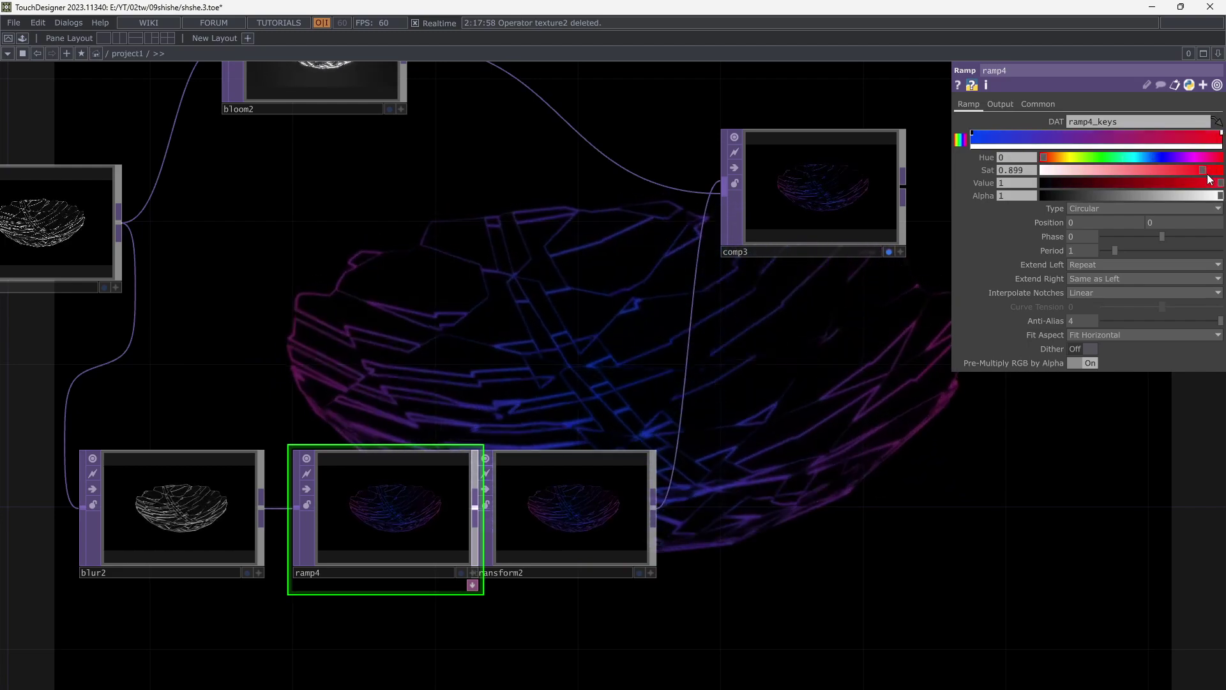
{"action": "left_click_drag", "start_coordinate": [754, 424], "coordinate": [728, 470]}
Set blur2's Pre-Shrink to 3 and its Filter Size to 9.
{"action": "left_click", "coordinate": [195, 575]}
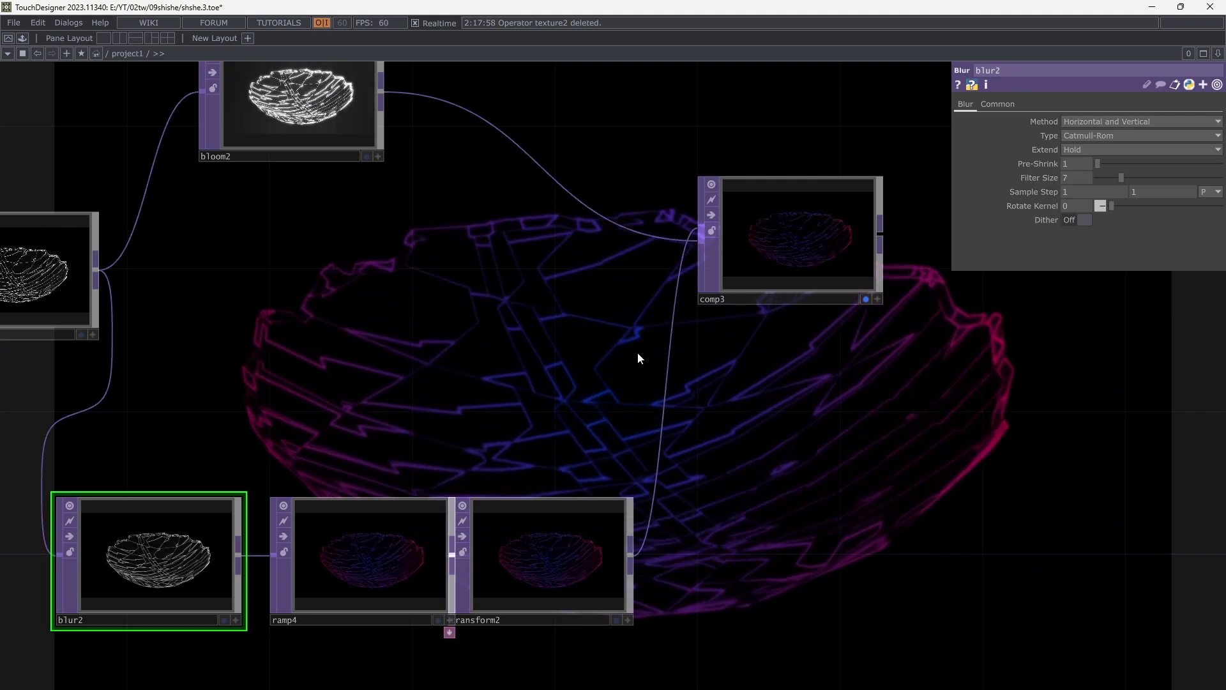
{"action": "left_click_drag", "start_coordinate": [256, 485], "coordinate": [489, 382]}
{"action": "scroll", "coordinate": [397, 440], "scroll_direction": "up", "scroll_amount": 3}
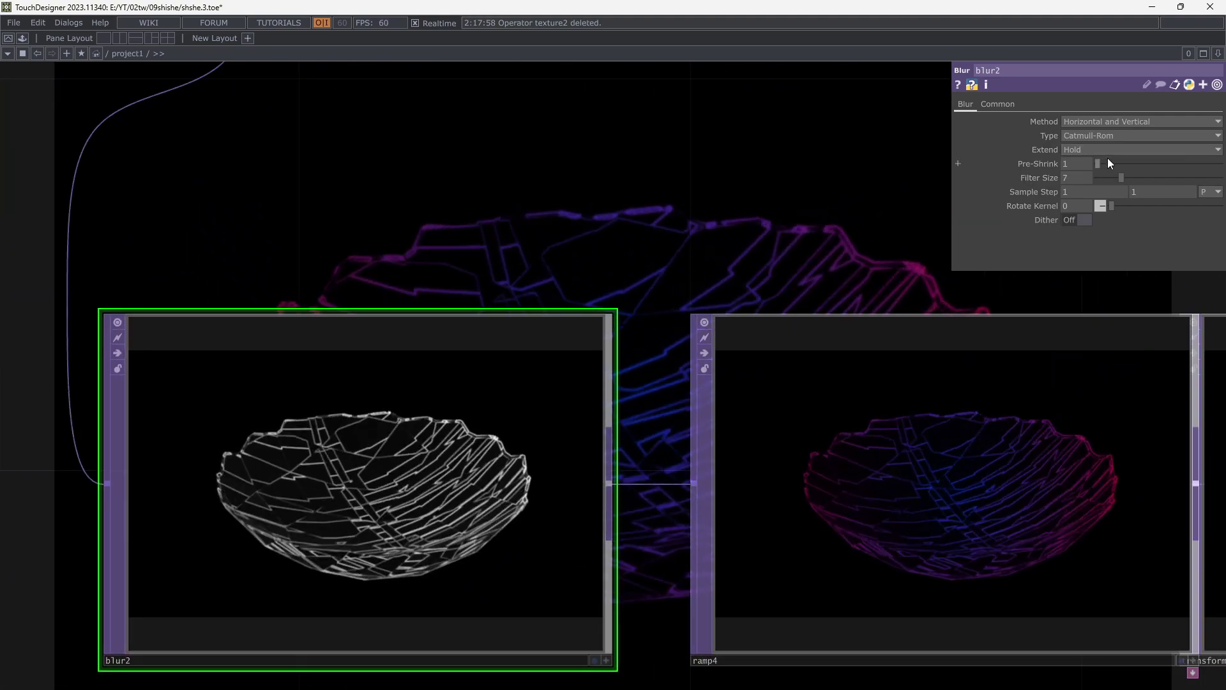
{"action": "mouse_move", "coordinate": [1136, 164]}
{"action": "left_mouse_down"}
{"action": "mouse_move", "coordinate": [1149, 166]}
{"action": "mouse_move", "coordinate": [1129, 178]}
{"action": "mouse_move", "coordinate": [1147, 177]}
{"action": "mouse_move", "coordinate": [1132, 181]}
{"action": "mouse_move", "coordinate": [1139, 164]}
{"action": "left_mouse_up"}
{"action": "scroll", "coordinate": [807, 342], "scroll_direction": "down", "scroll_amount": 5}
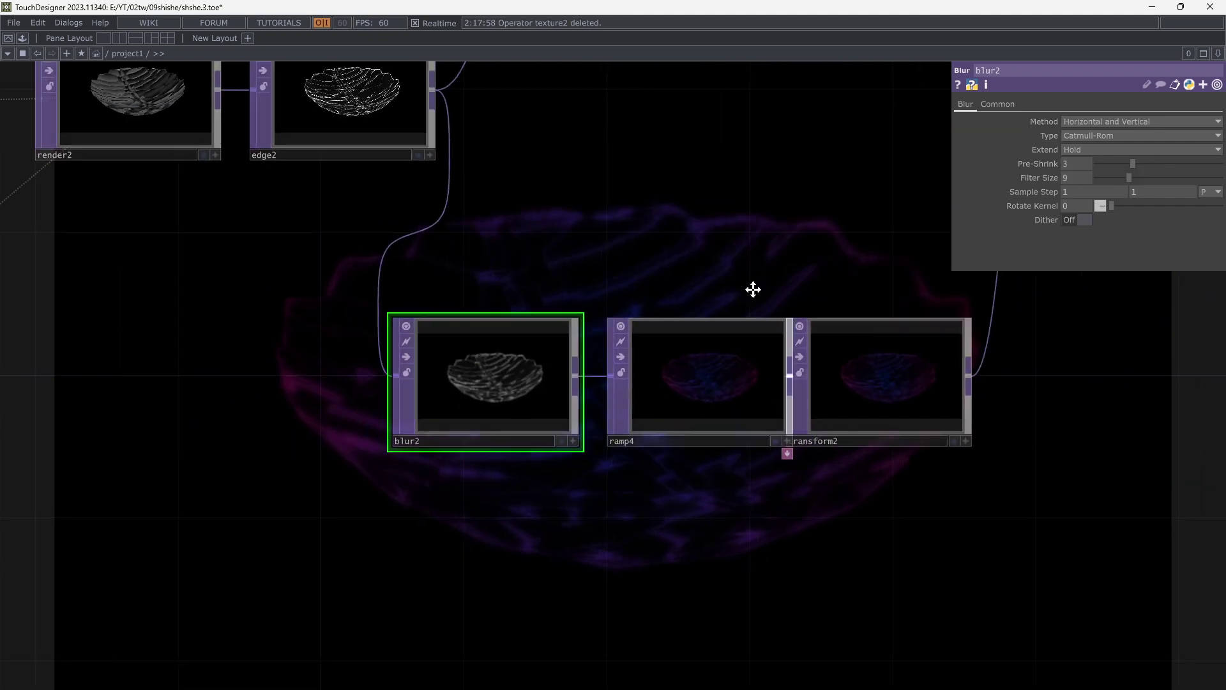
Space transform2 away from ramp4 and change comp3's blend operation to Add.
{"action": "left_click_drag", "start_coordinate": [776, 275], "coordinate": [614, 433]}
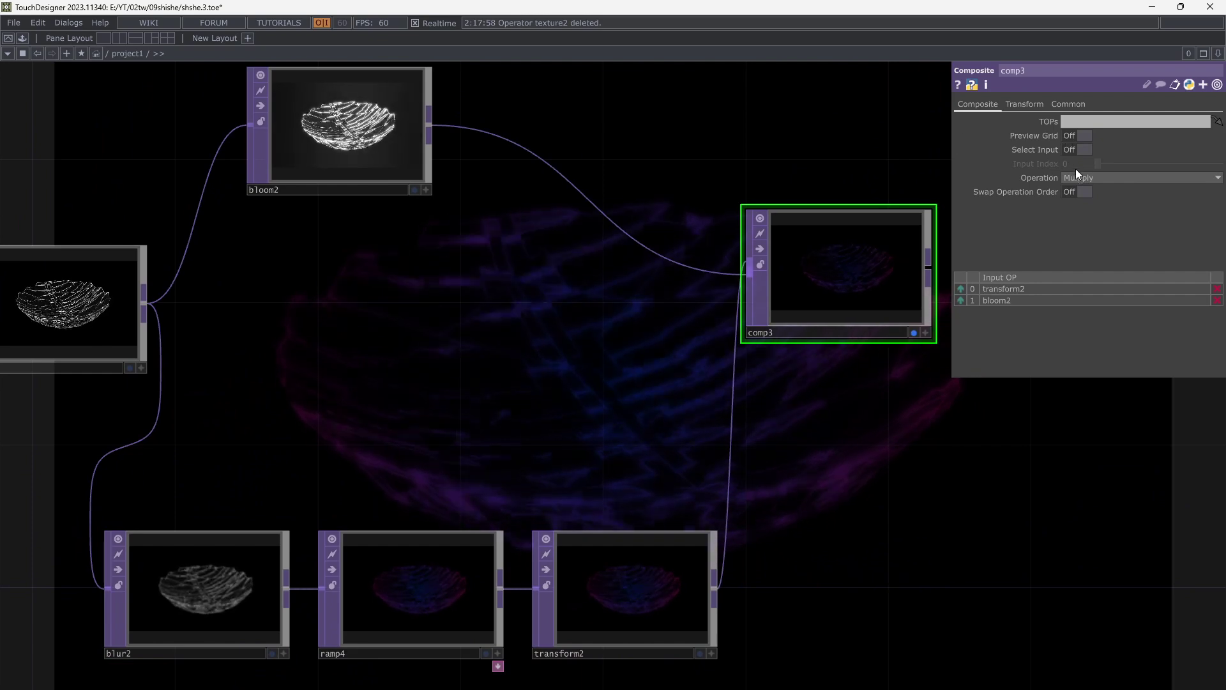
{"action": "left_click", "coordinate": [1102, 179]}
{"action": "left_click", "coordinate": [1090, 194]}
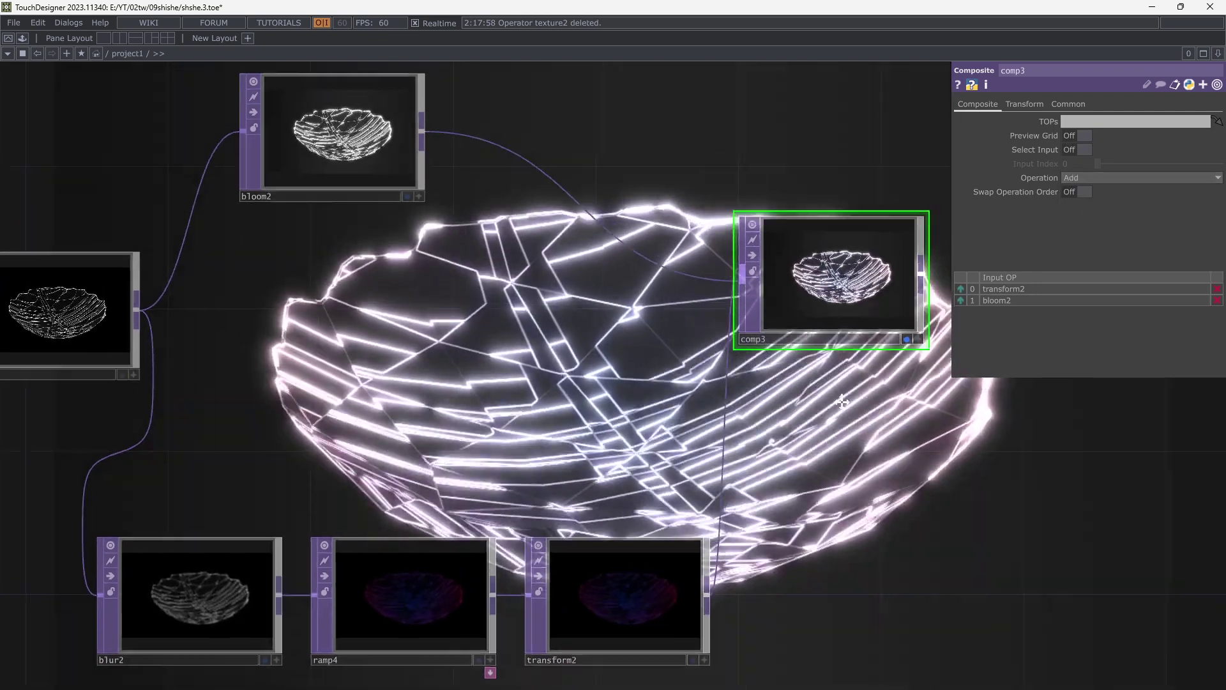
{"action": "left_click_drag", "start_coordinate": [905, 361], "coordinate": [853, 372]}
Set transform2's scale to 2 in both directions.
{"action": "left_click", "coordinate": [431, 577]}
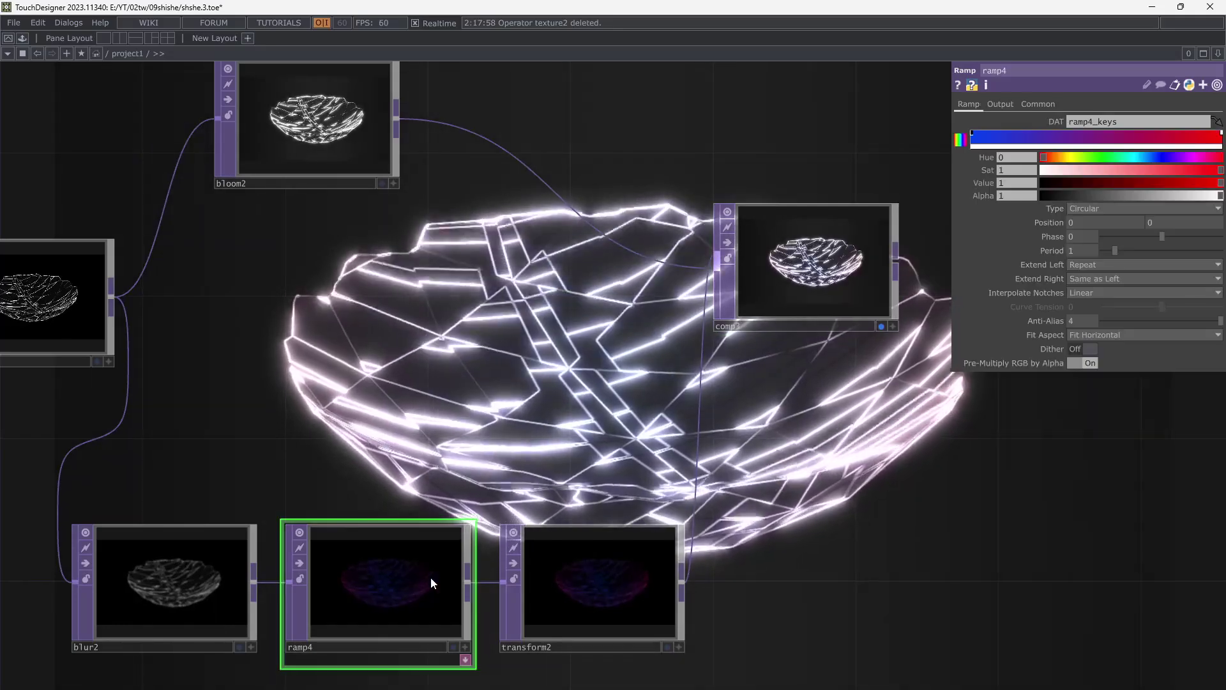
{"action": "left_click", "coordinate": [622, 547]}
{"action": "left_click_drag", "start_coordinate": [903, 405], "coordinate": [876, 437]}
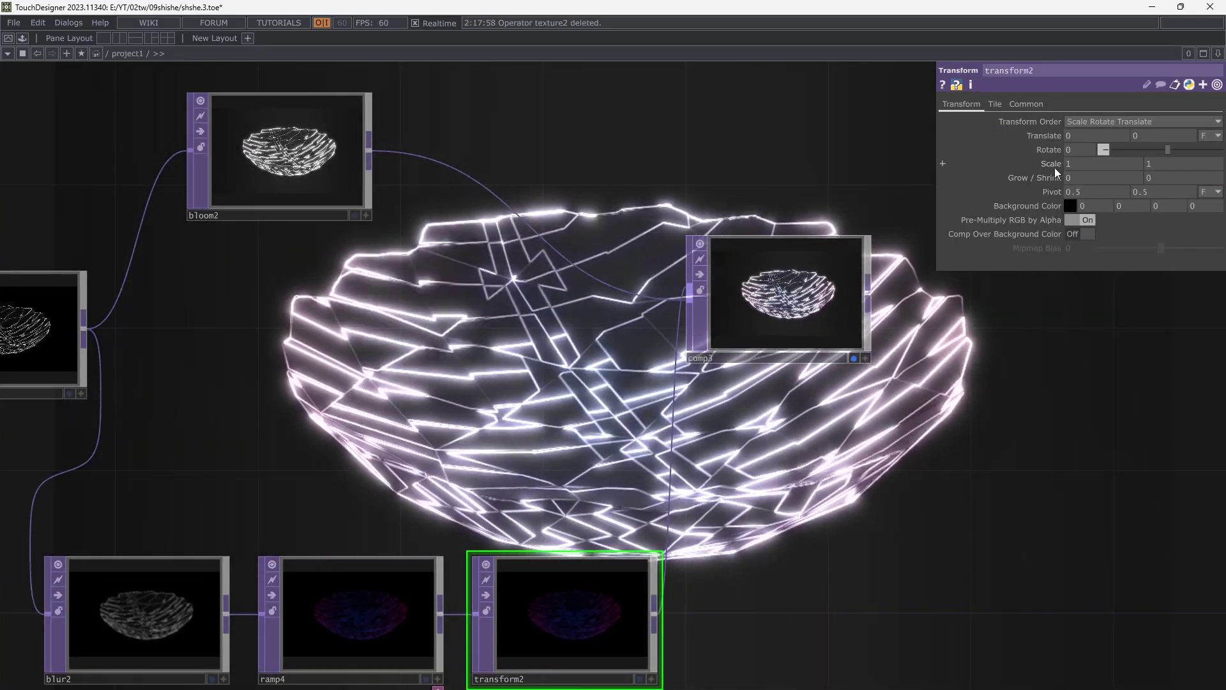
{"action": "left_click_drag", "start_coordinate": [1055, 166], "coordinate": [1061, 166]}
{"action": "mouse_move", "coordinate": [1062, 166]}
{"action": "middle_mouse_down"}
{"action": "mouse_move", "coordinate": [1111, 153]}
{"action": "mouse_move", "coordinate": [1068, 146]}
{"action": "middle_mouse_up"}
{"action": "left_click_drag", "start_coordinate": [811, 537], "coordinate": [798, 461]}
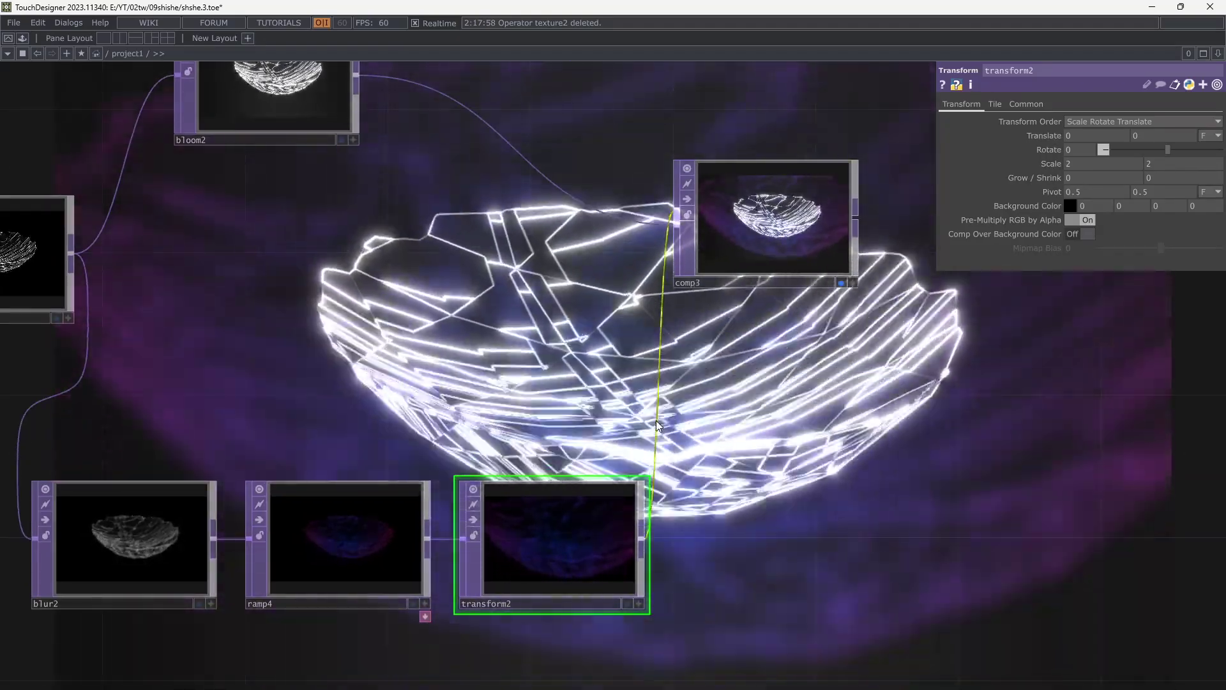
Insert a Level TOP between transform2 and comp3 and lower its Brightness 1 to 0.46.
{"action": "right_click", "coordinate": [658, 416]}
{"action": "left_click", "coordinate": [668, 407]}
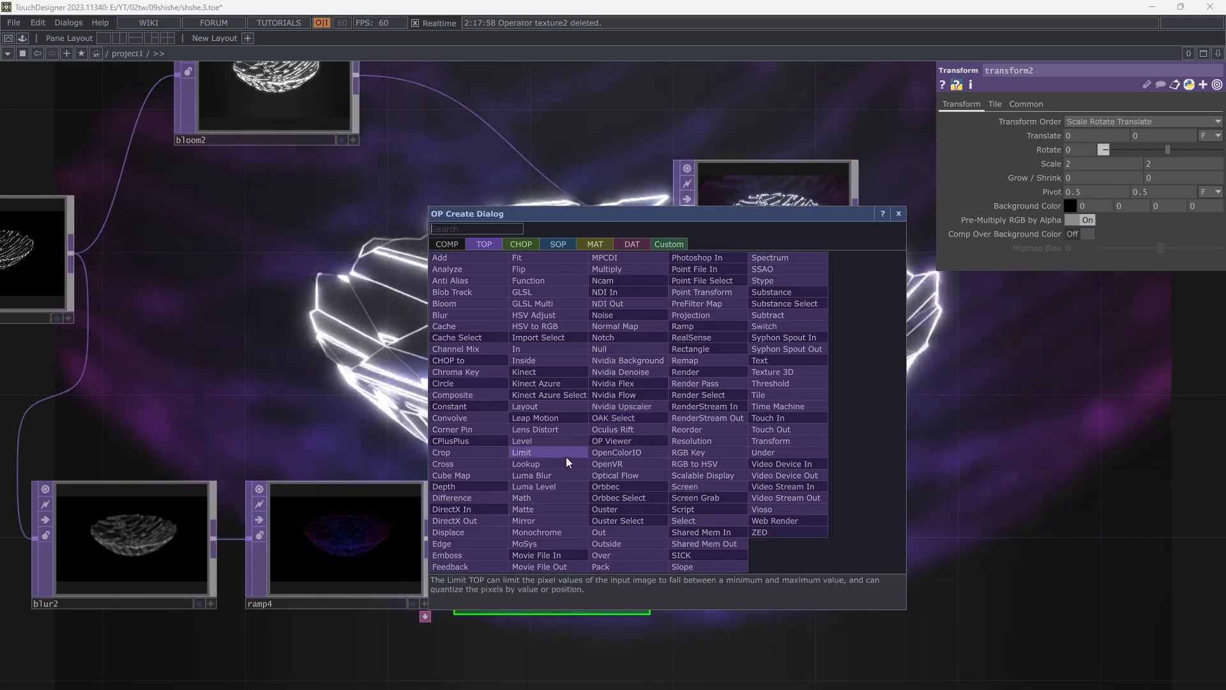
{"action": "key", "text": "Escape"}
{"action": "left_click", "coordinate": [766, 476]}
{"action": "left_click_drag", "start_coordinate": [752, 318], "coordinate": [405, 302]}
{"action": "left_click_drag", "start_coordinate": [708, 452], "coordinate": [535, 391]}
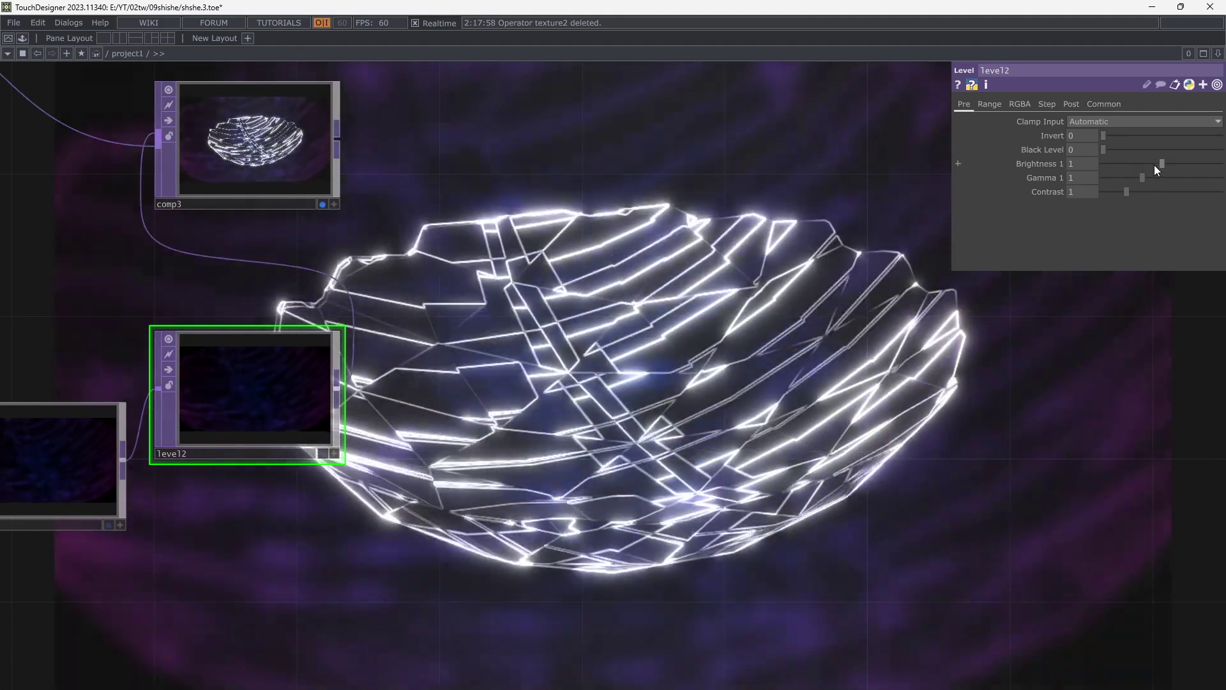
{"action": "left_click_drag", "start_coordinate": [1155, 164], "coordinate": [1130, 163]}
Set sphere2's detail Frequency to 8.
{"action": "left_click_drag", "start_coordinate": [502, 367], "coordinate": [620, 373]}
{"action": "scroll", "coordinate": [620, 373], "scroll_direction": "down", "scroll_amount": 3}
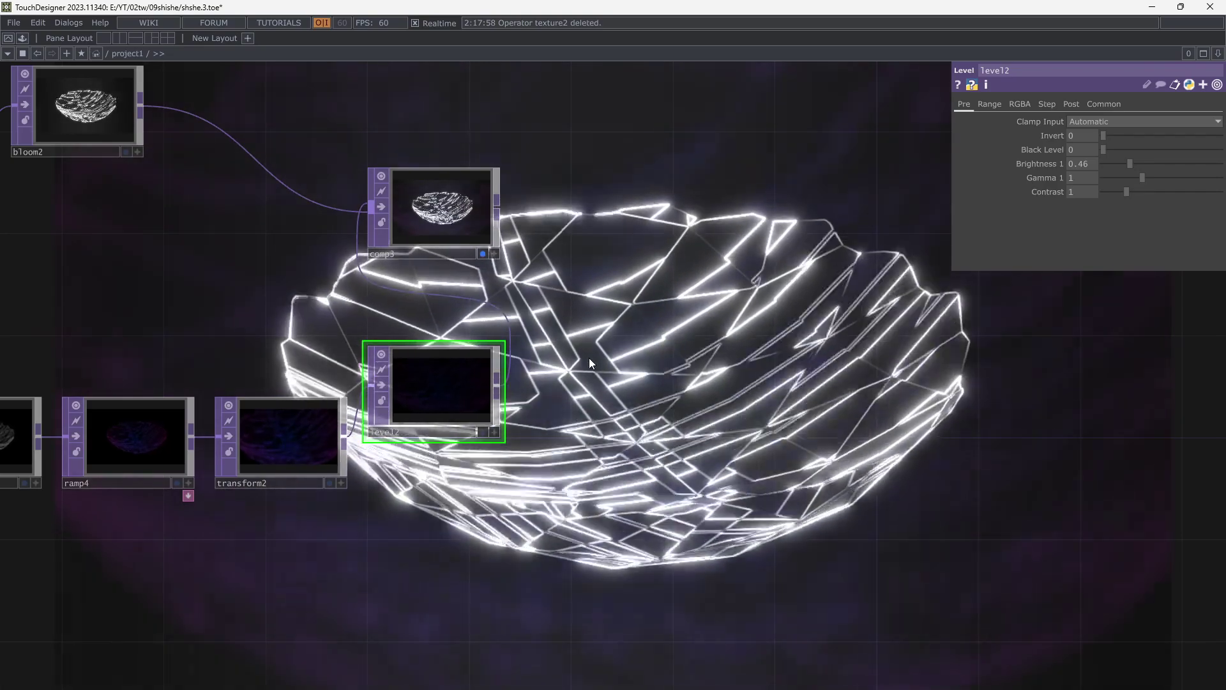
{"action": "left_click_drag", "start_coordinate": [582, 344], "coordinate": [671, 365]}
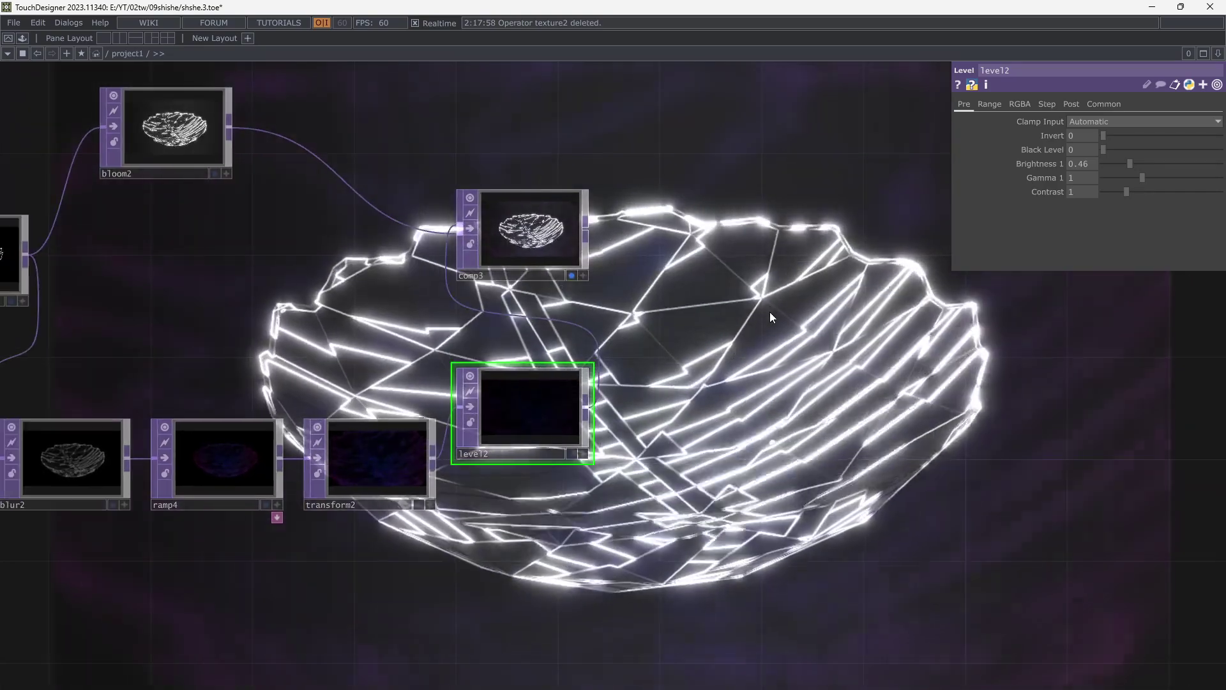
{"action": "left_click_drag", "start_coordinate": [402, 349], "coordinate": [780, 369]}
{"action": "left_click_drag", "start_coordinate": [440, 373], "coordinate": [736, 379]}
{"action": "left_click_drag", "start_coordinate": [441, 401], "coordinate": [665, 387]}
{"action": "left_click_drag", "start_coordinate": [359, 384], "coordinate": [700, 419]}
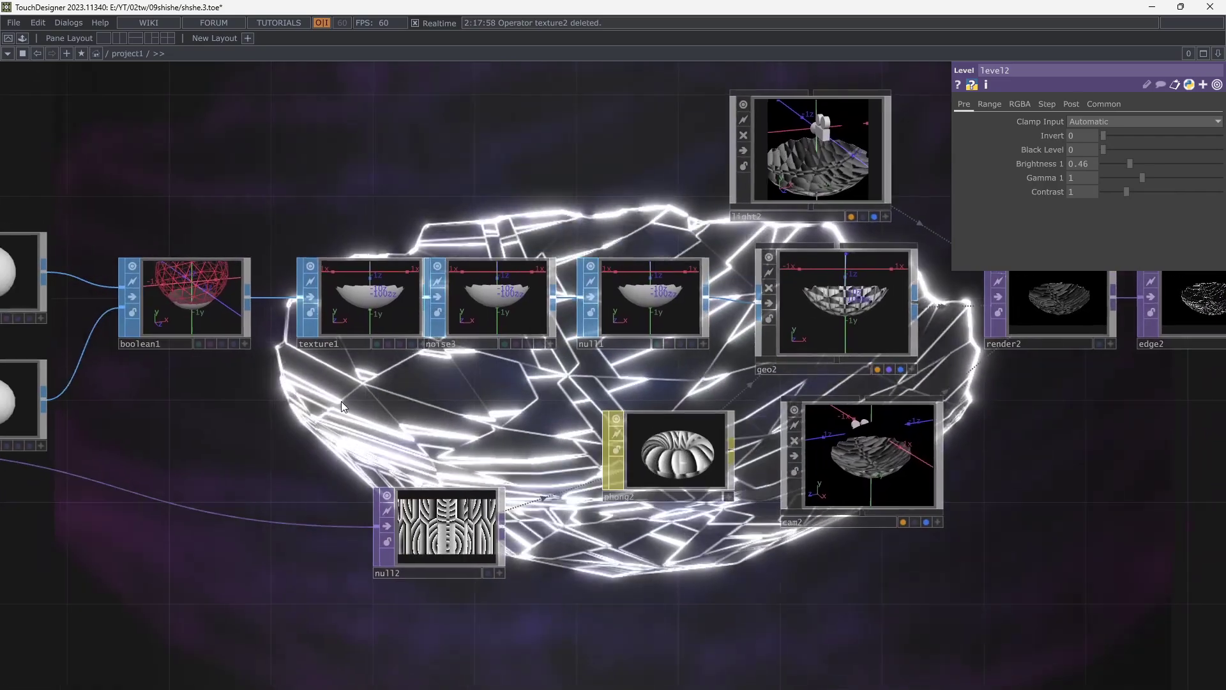
{"action": "left_click_drag", "start_coordinate": [339, 404], "coordinate": [558, 417]}
{"action": "left_click_drag", "start_coordinate": [412, 419], "coordinate": [425, 421]}
{"action": "left_click", "coordinate": [227, 414]}
{"action": "left_click_drag", "start_coordinate": [592, 252], "coordinate": [712, 339]}
{"action": "left_click", "coordinate": [995, 104]}
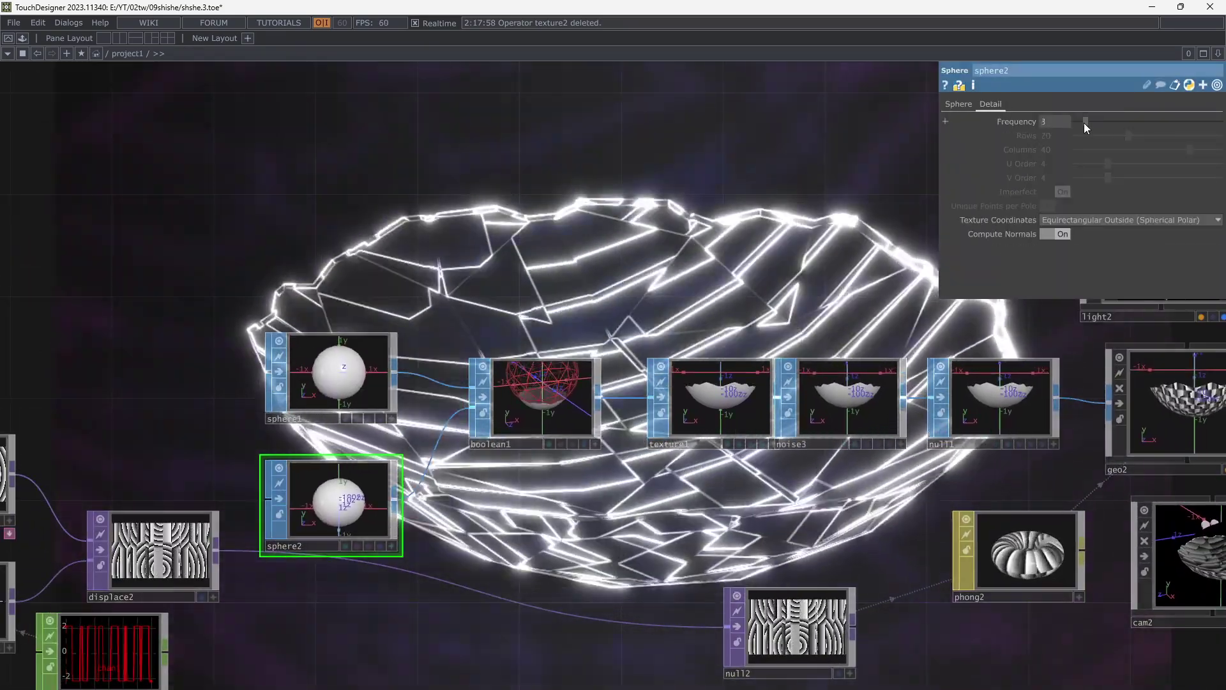
{"action": "left_click_drag", "start_coordinate": [1078, 125], "coordinate": [1110, 129]}
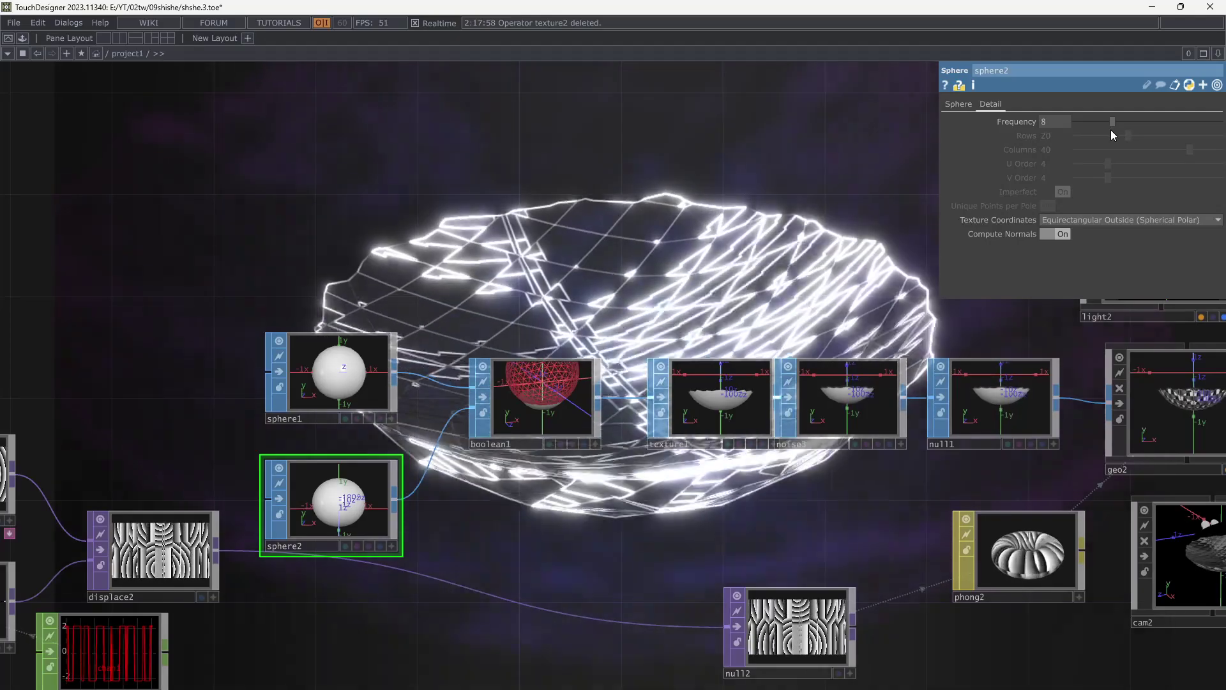
Orbit and zoom cam2 through its active viewer to frame the bowl larger and from a steeper angle above.
{"action": "left_click_drag", "start_coordinate": [859, 199], "coordinate": [570, 272]}
{"action": "scroll", "coordinate": [577, 281], "scroll_direction": "down", "scroll_amount": 2}
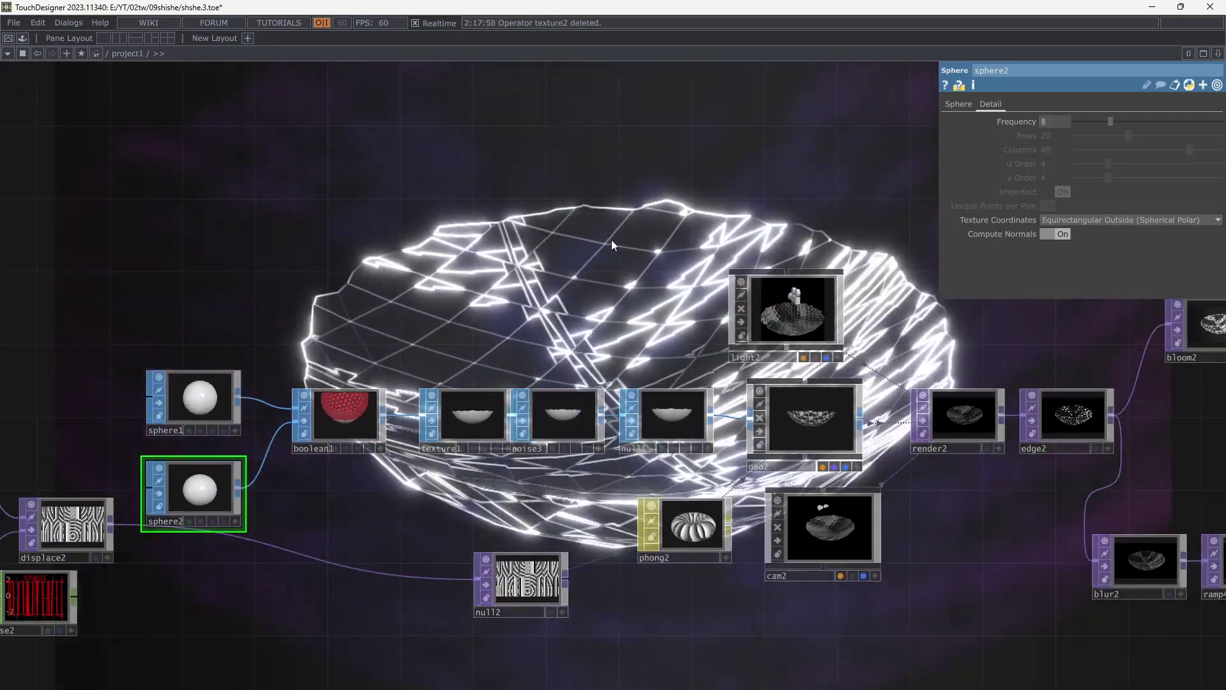
{"action": "left_click_drag", "start_coordinate": [699, 256], "coordinate": [545, 293]}
{"action": "scroll", "coordinate": [715, 574], "scroll_direction": "up", "scroll_amount": 5}
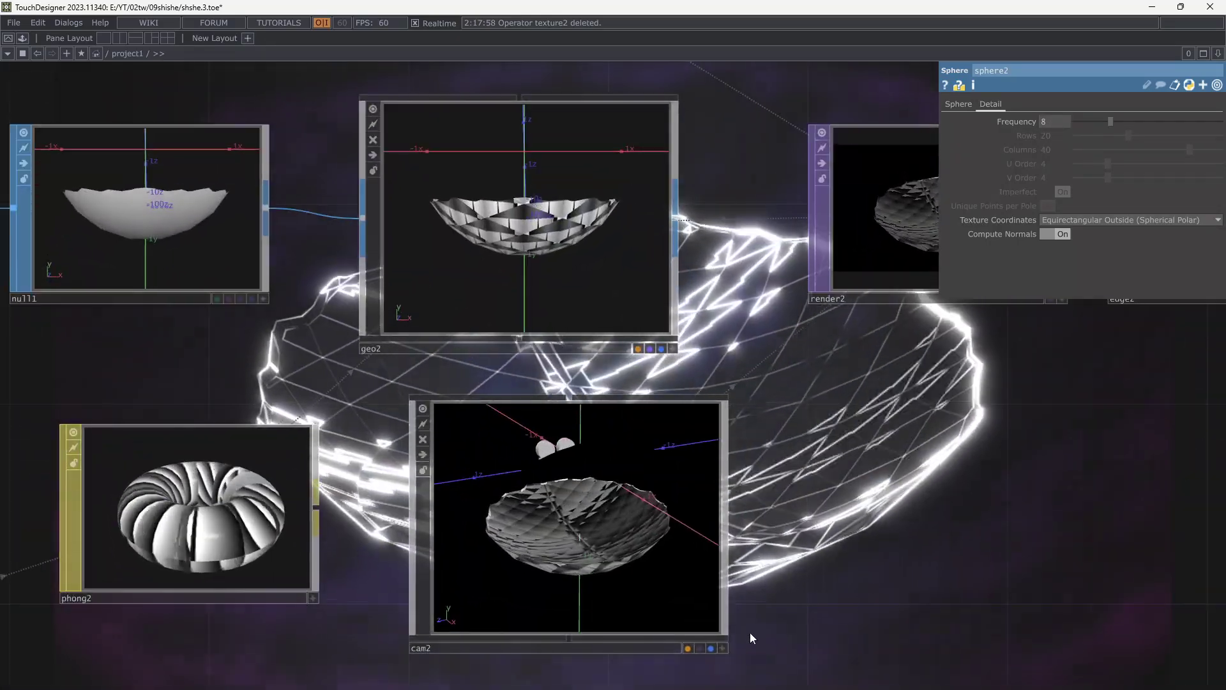
{"action": "scroll", "coordinate": [734, 560], "scroll_direction": "up", "scroll_amount": 2}
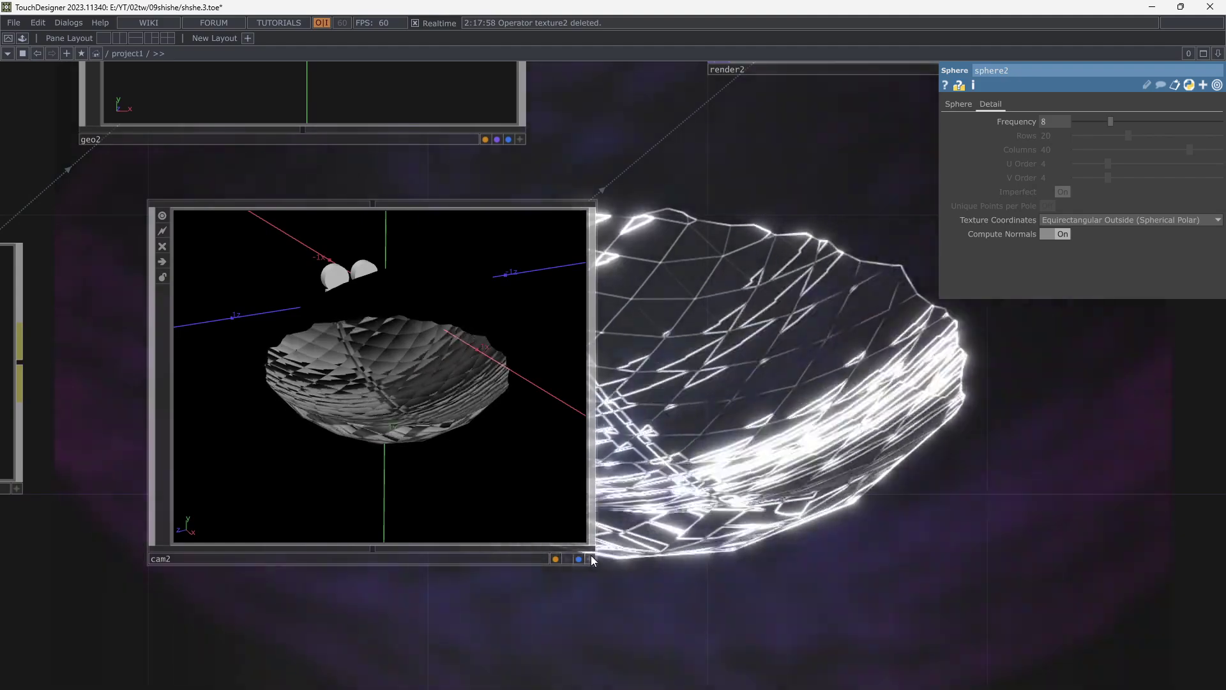
{"action": "left_click", "coordinate": [591, 558]}
{"action": "left_click_drag", "start_coordinate": [454, 429], "coordinate": [429, 392]}
{"action": "right_click_drag", "start_coordinate": [428, 392], "coordinate": [388, 430]}
{"action": "scroll", "coordinate": [376, 438], "scroll_direction": "up", "scroll_amount": 3}
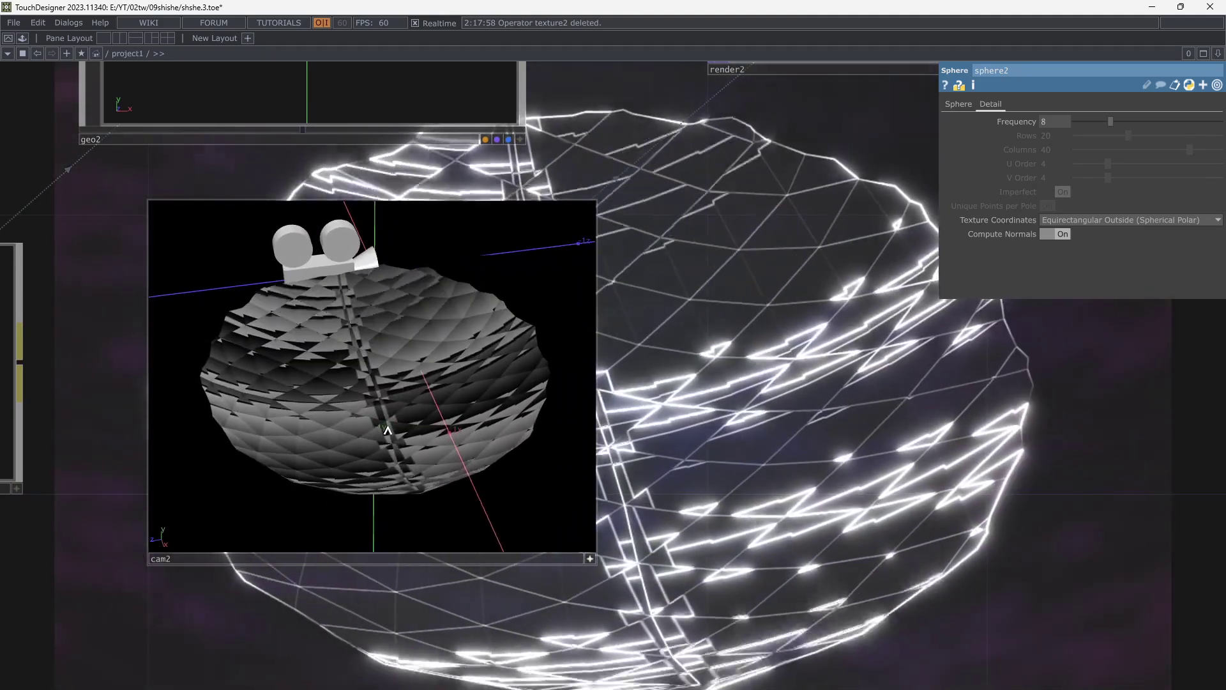
{"action": "scroll", "coordinate": [745, 493], "scroll_direction": "down", "scroll_amount": 5}
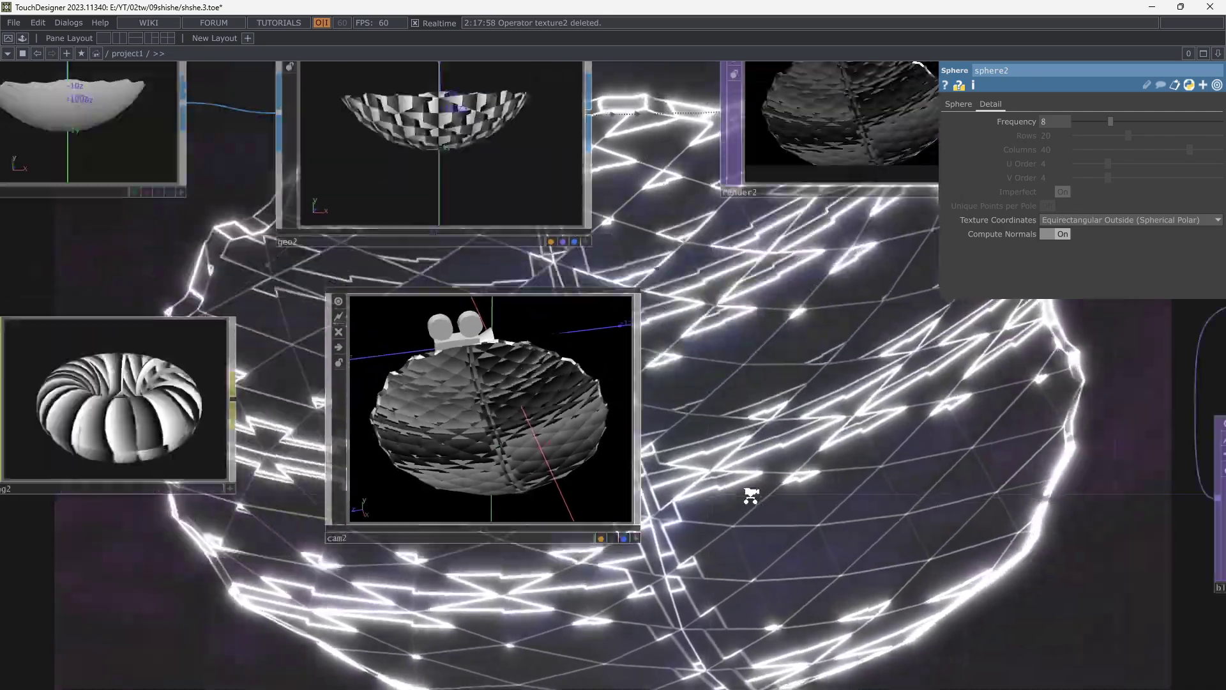
Set bloom2's Bloom Intensity to 0.5, Min Bloom Radius to 0.119 and Max Bloom Radius to 0.363.
{"action": "scroll", "coordinate": [723, 377], "scroll_direction": "up", "scroll_amount": 5}
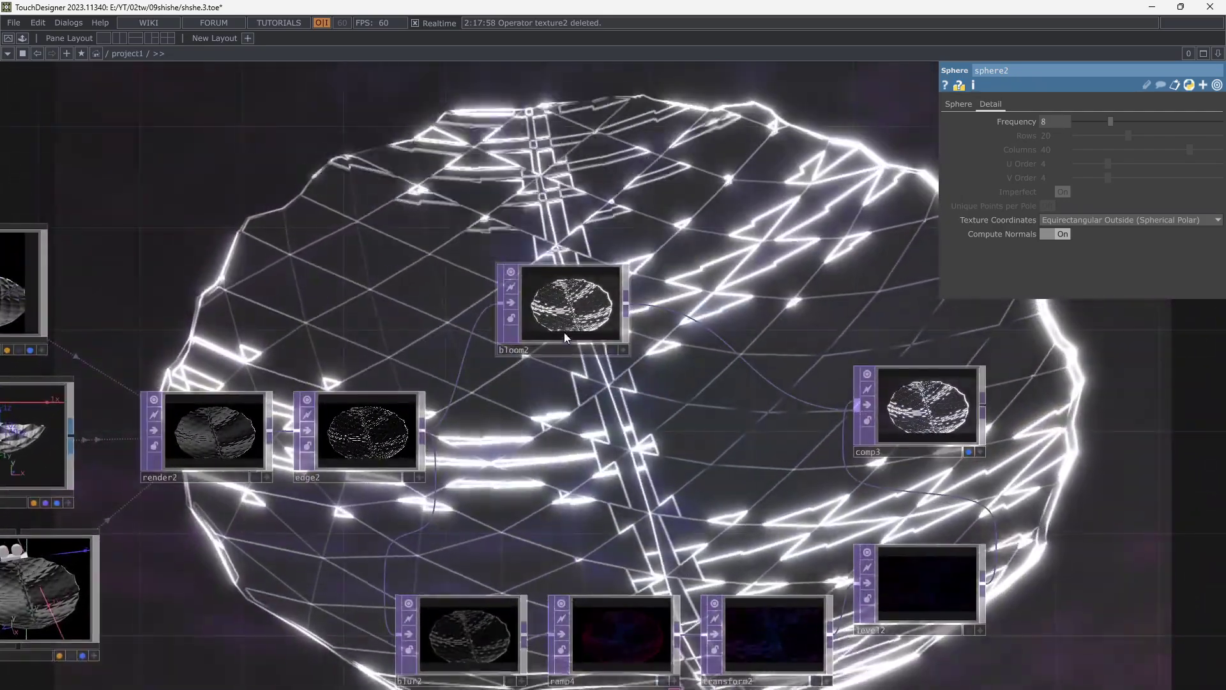
{"action": "left_click", "coordinate": [564, 332]}
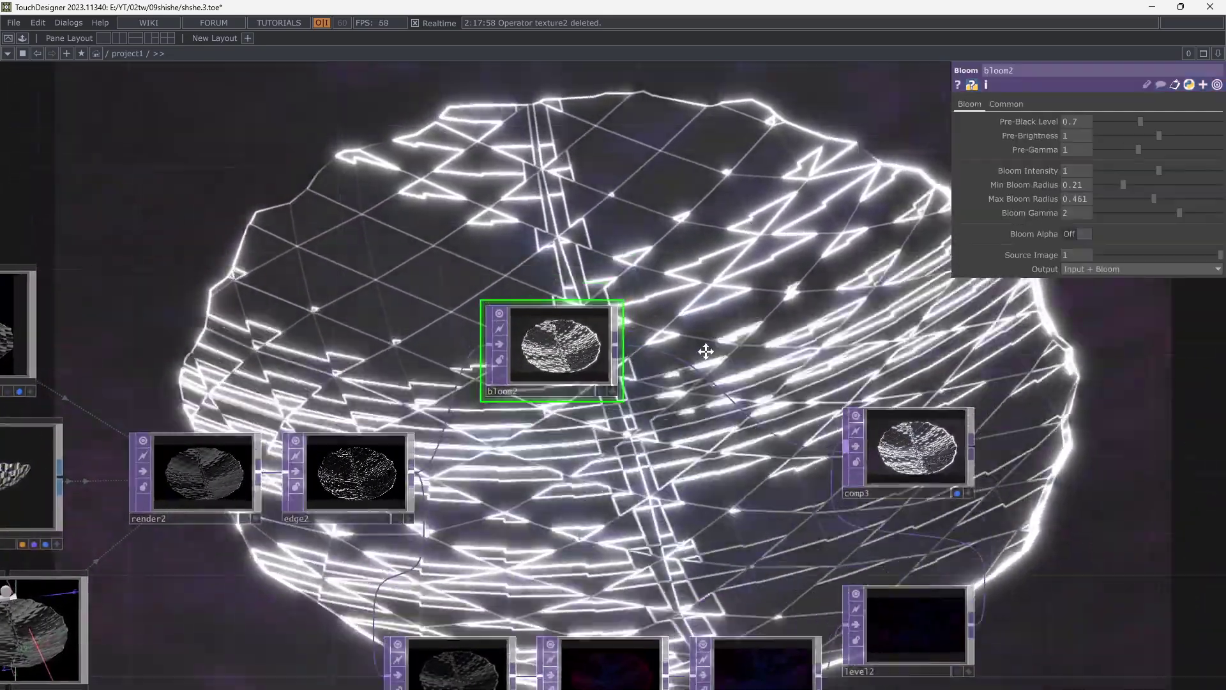
{"action": "scroll", "coordinate": [760, 361], "scroll_direction": "up", "scroll_amount": 3}
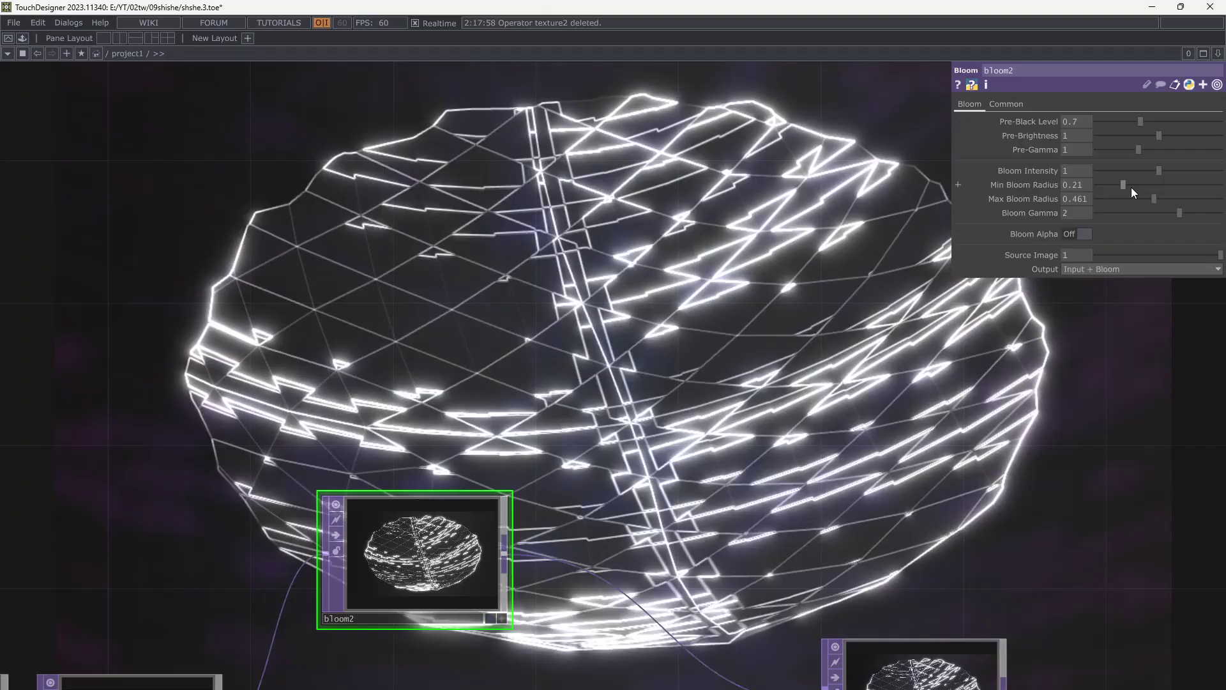
{"action": "mouse_move", "coordinate": [1123, 185]}
{"action": "left_mouse_down"}
{"action": "mouse_move", "coordinate": [1112, 184]}
{"action": "mouse_move", "coordinate": [1142, 199]}
{"action": "mouse_move", "coordinate": [1129, 171]}
{"action": "left_mouse_up"}
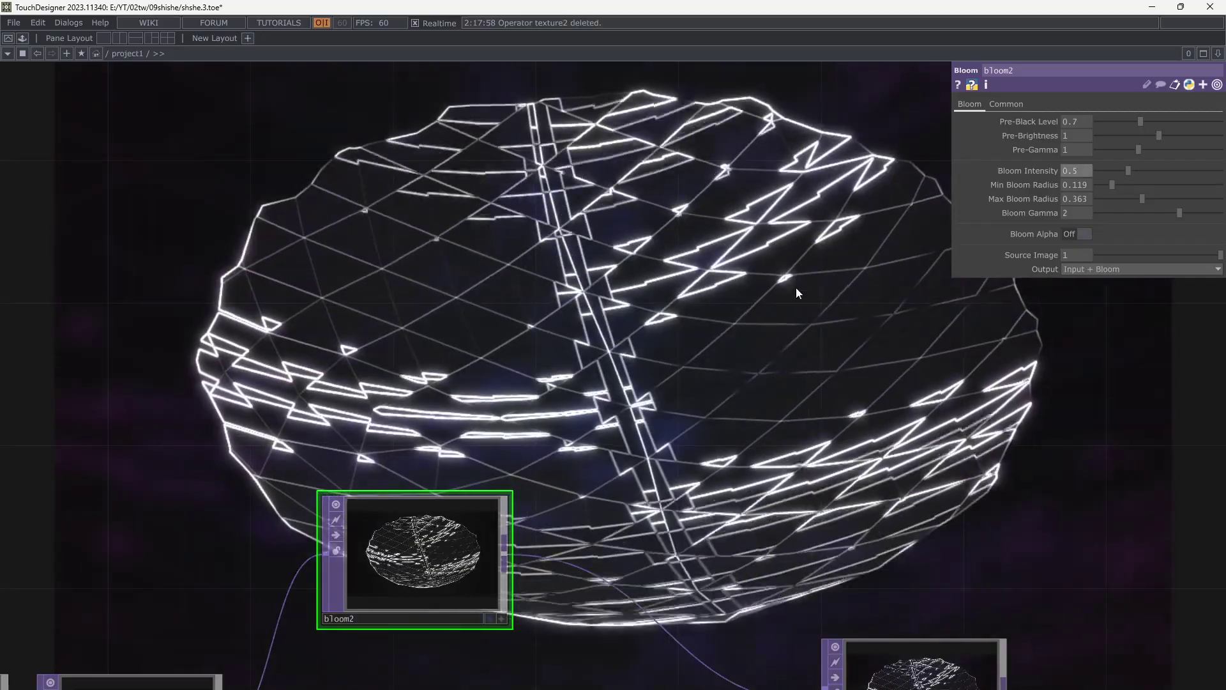
Set noise2's Amplitude to 1.52 and its Exponent to 0.55.
{"action": "scroll", "coordinate": [652, 343], "scroll_direction": "down", "scroll_amount": 5}
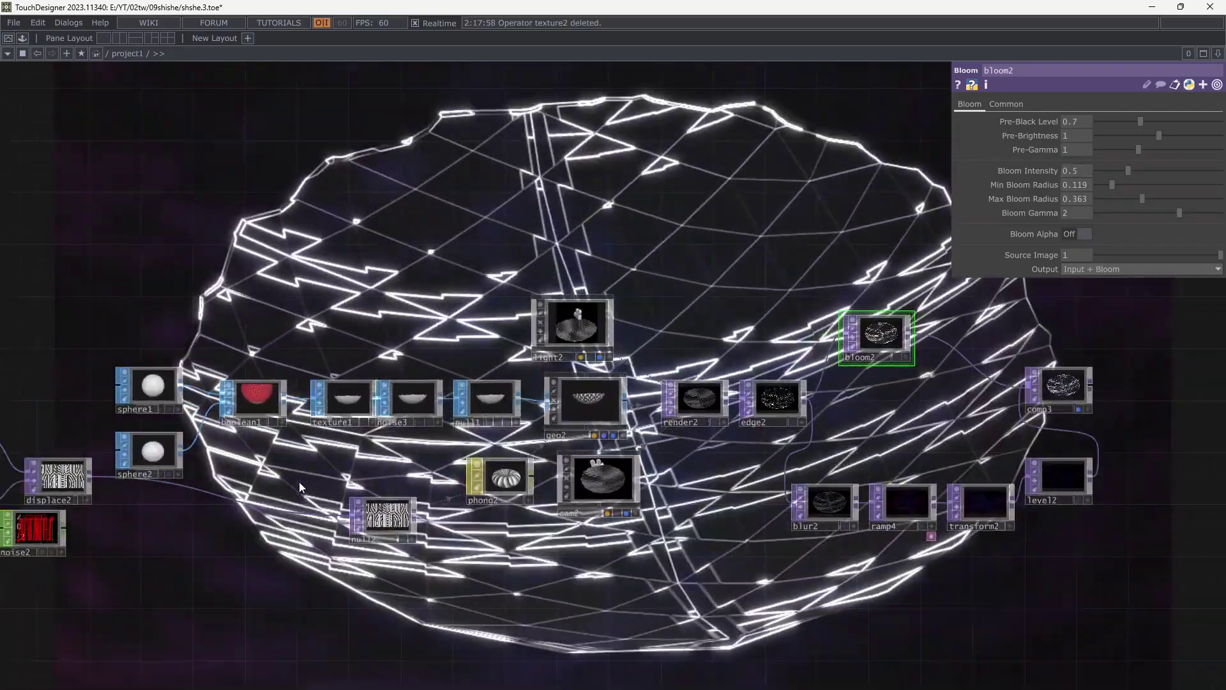
{"action": "left_click_drag", "start_coordinate": [299, 487], "coordinate": [651, 343]}
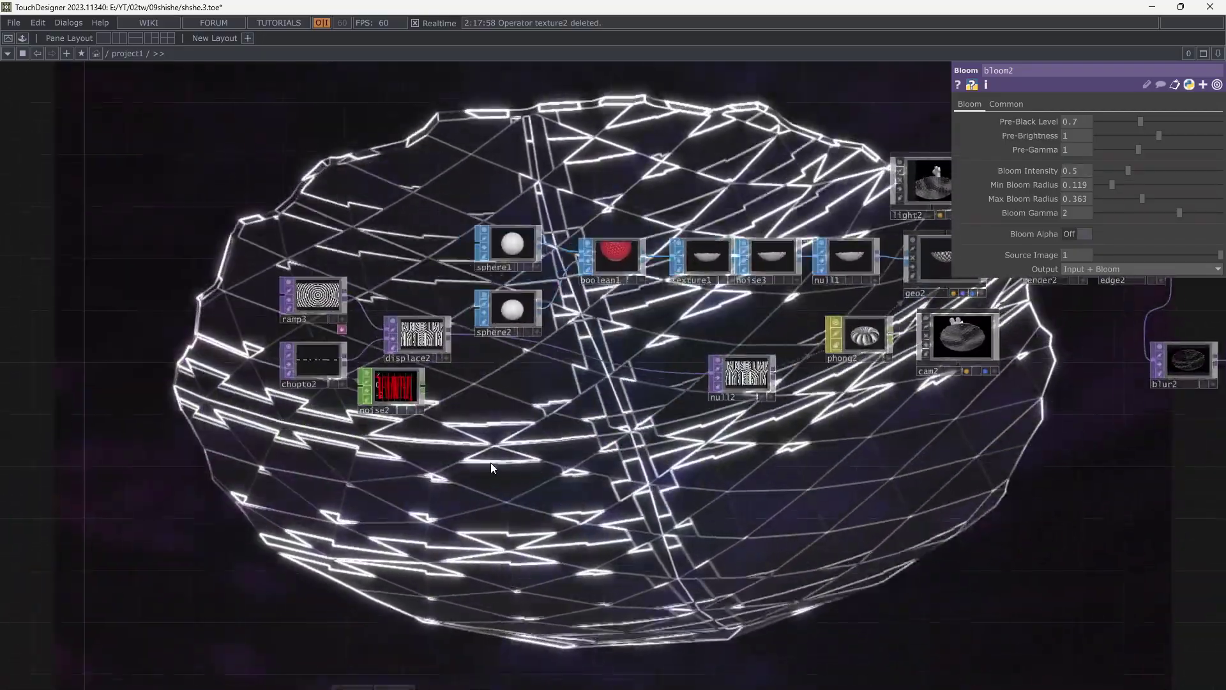
{"action": "scroll", "coordinate": [417, 429], "scroll_direction": "up", "scroll_amount": 6}
{"action": "left_click", "coordinate": [370, 286]}
{"action": "left_click_drag", "start_coordinate": [654, 385], "coordinate": [627, 294]}
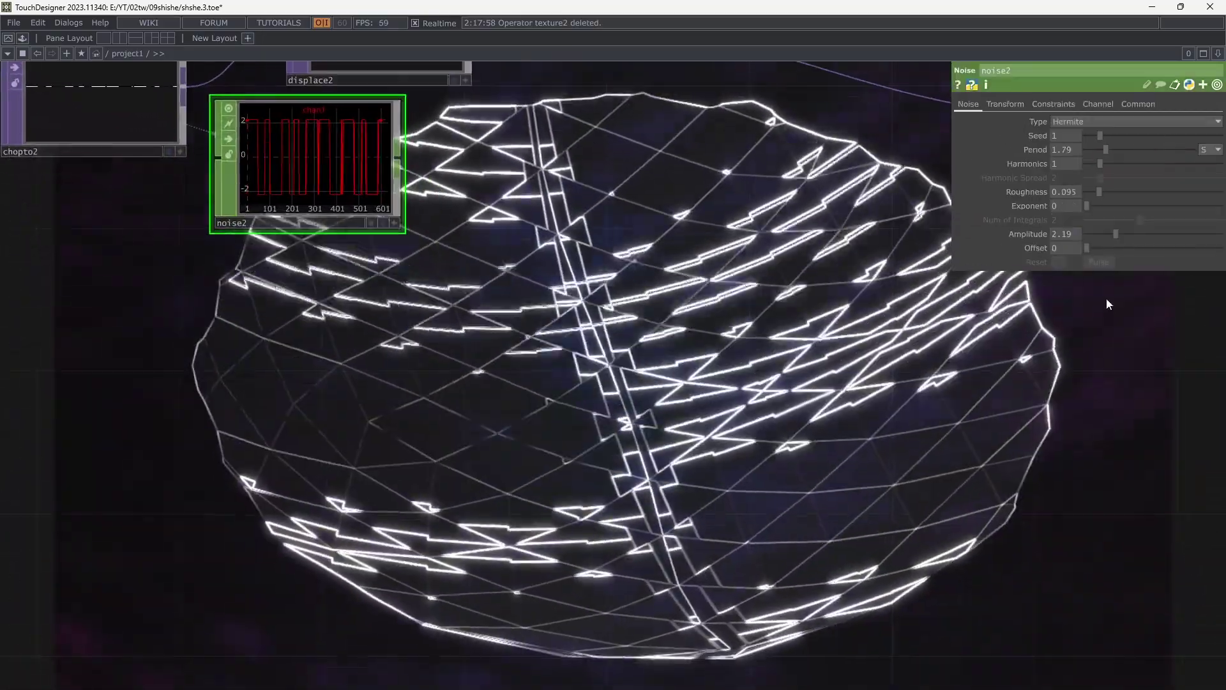
{"action": "left_click_drag", "start_coordinate": [1110, 234], "coordinate": [1107, 208]}
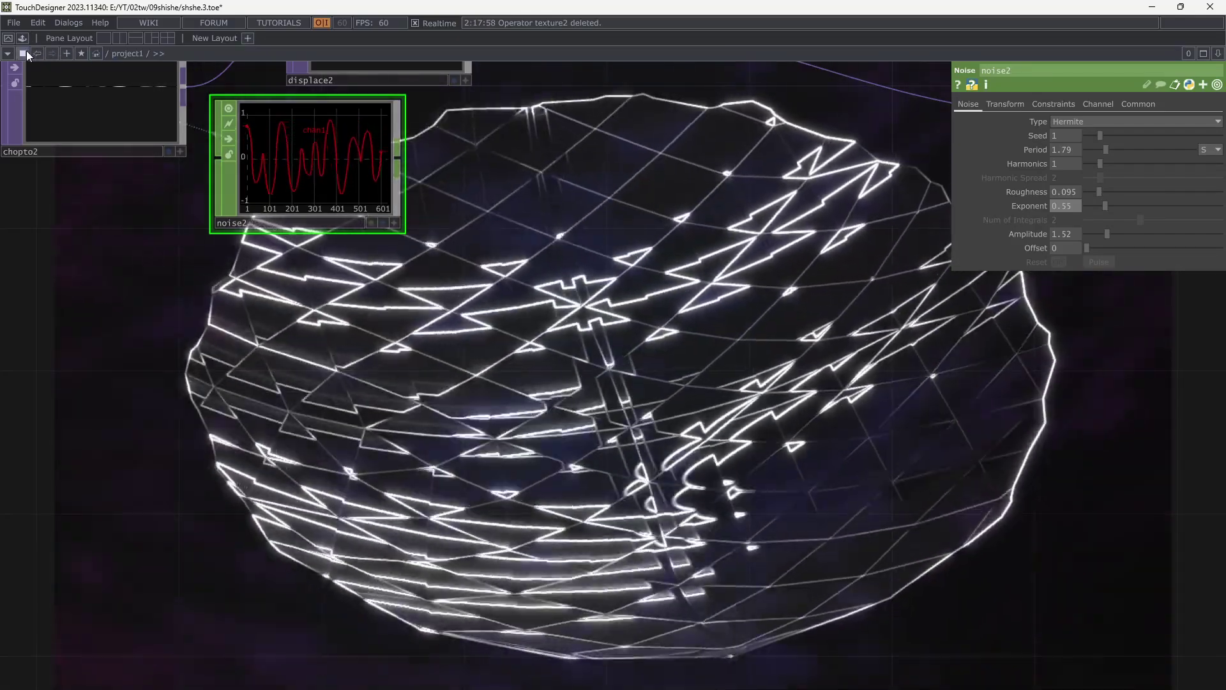
Open the project's output in its own perform window to view the animated bowl.
{"action": "left_click", "coordinate": [8, 38]}
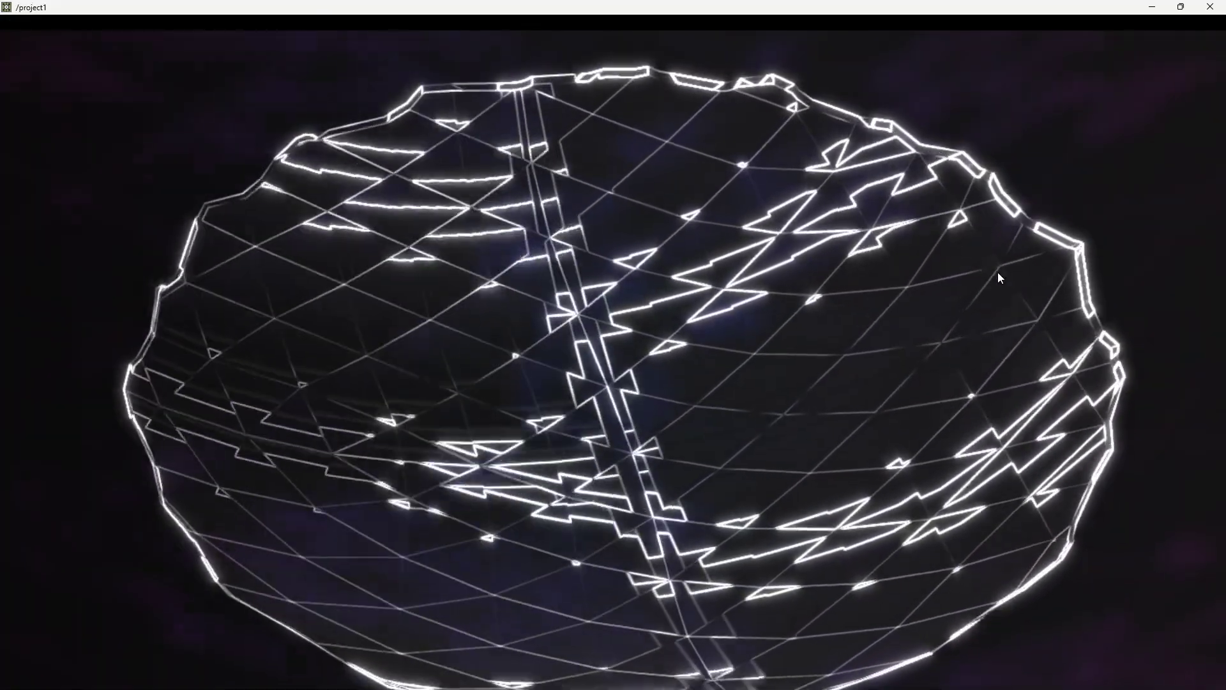